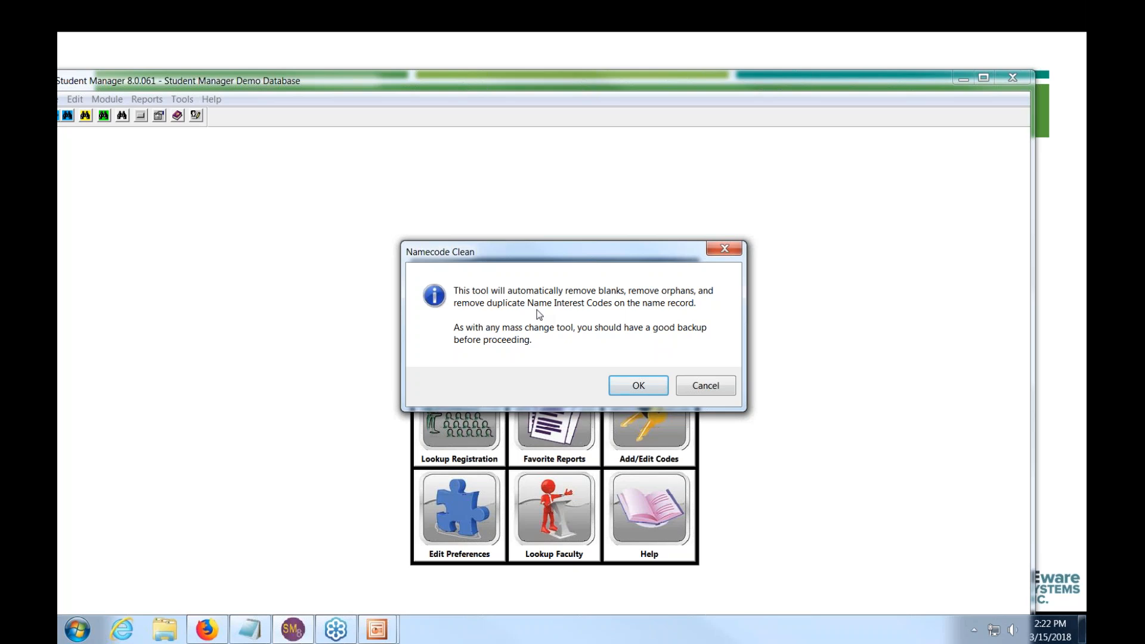
# - Confirm the name interest code cleanup, removing 1 code, and return to the slides
pyautogui.click(640, 385)
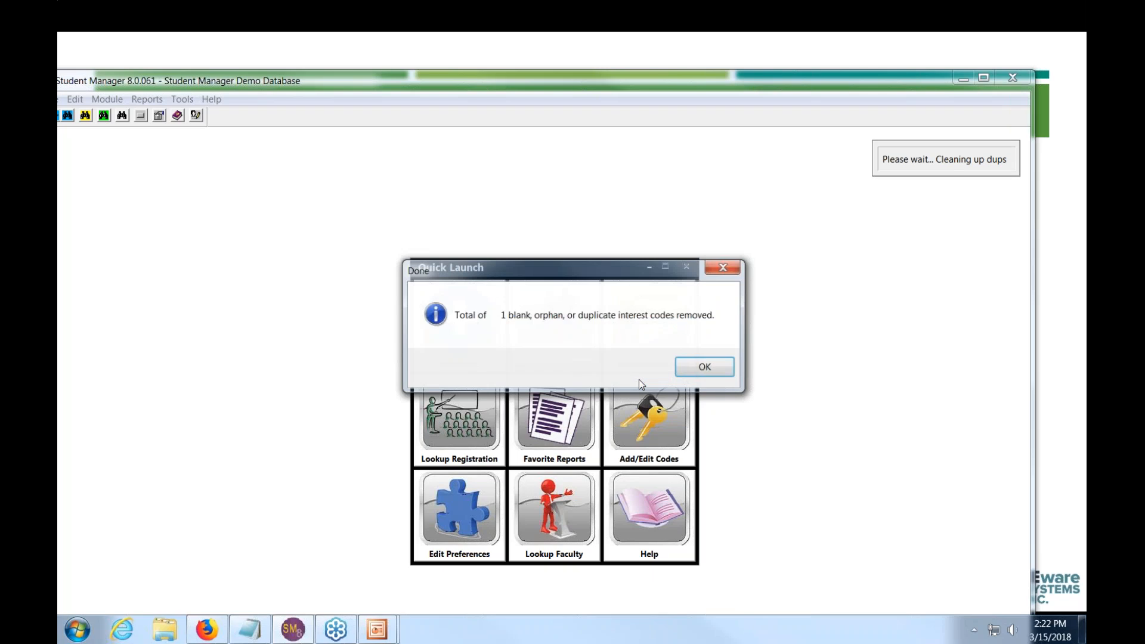
pyautogui.click(706, 368)
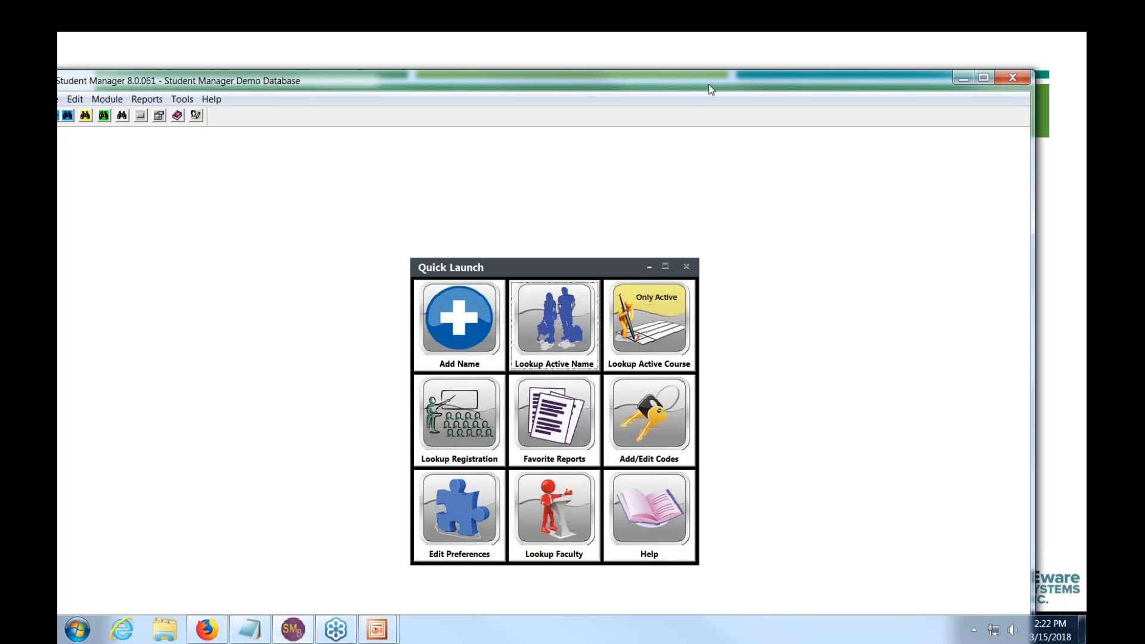
pyautogui.moveTo(708, 84); pyautogui.dragTo(711, 86)
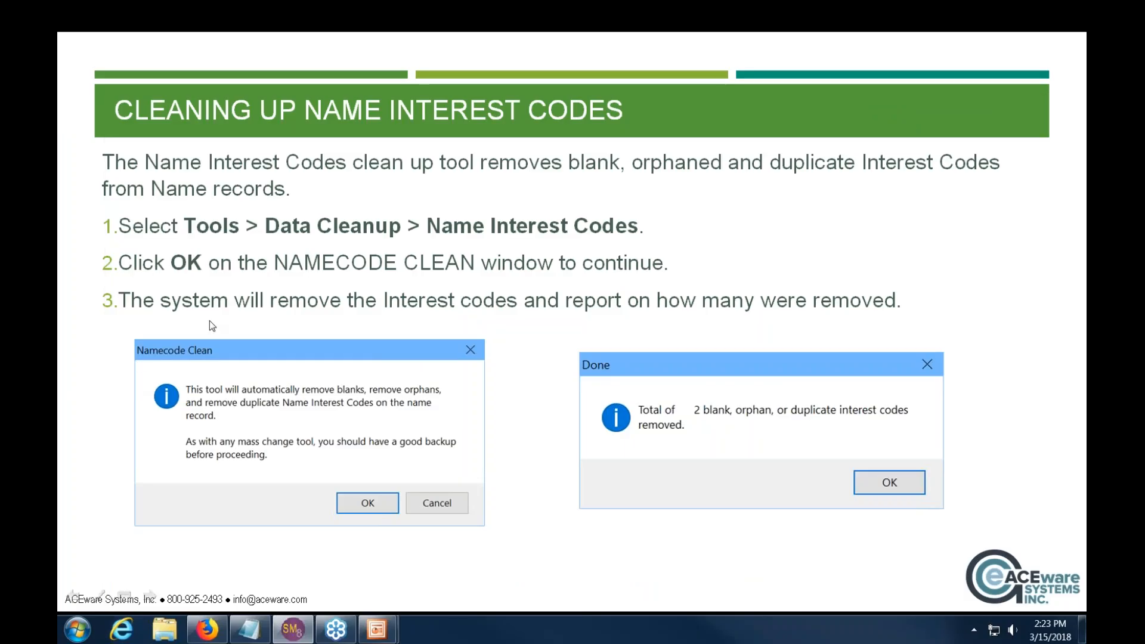
pyautogui.click(321, 302)
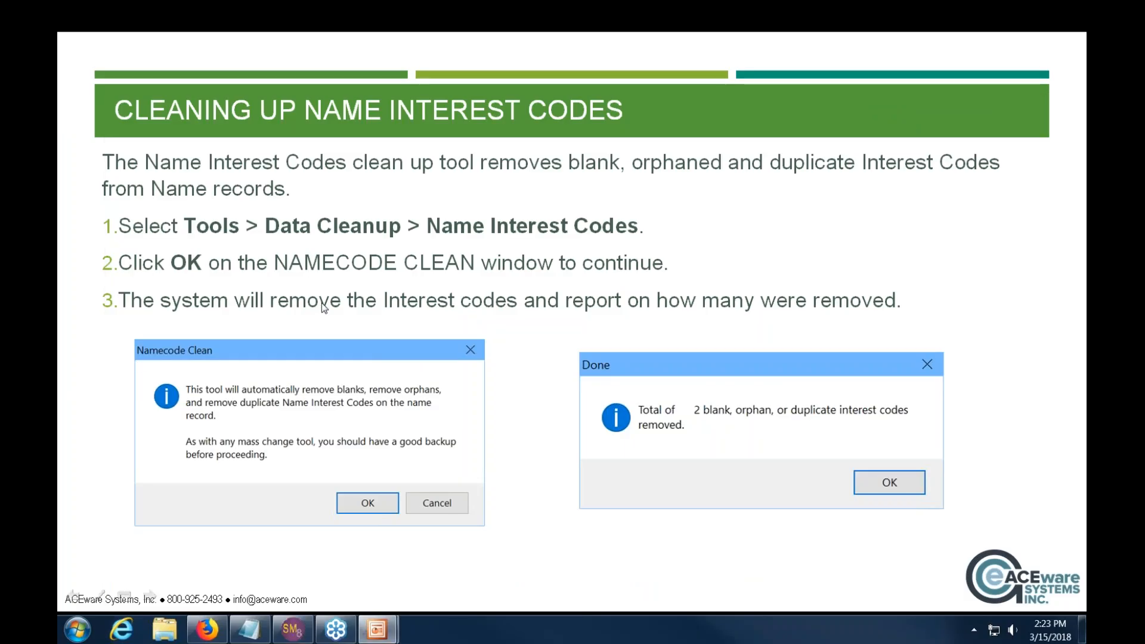
# - Advance to the Cleaning Up Codes slide and bring the Student Manager window back on screen
pyautogui.click(460, 331)
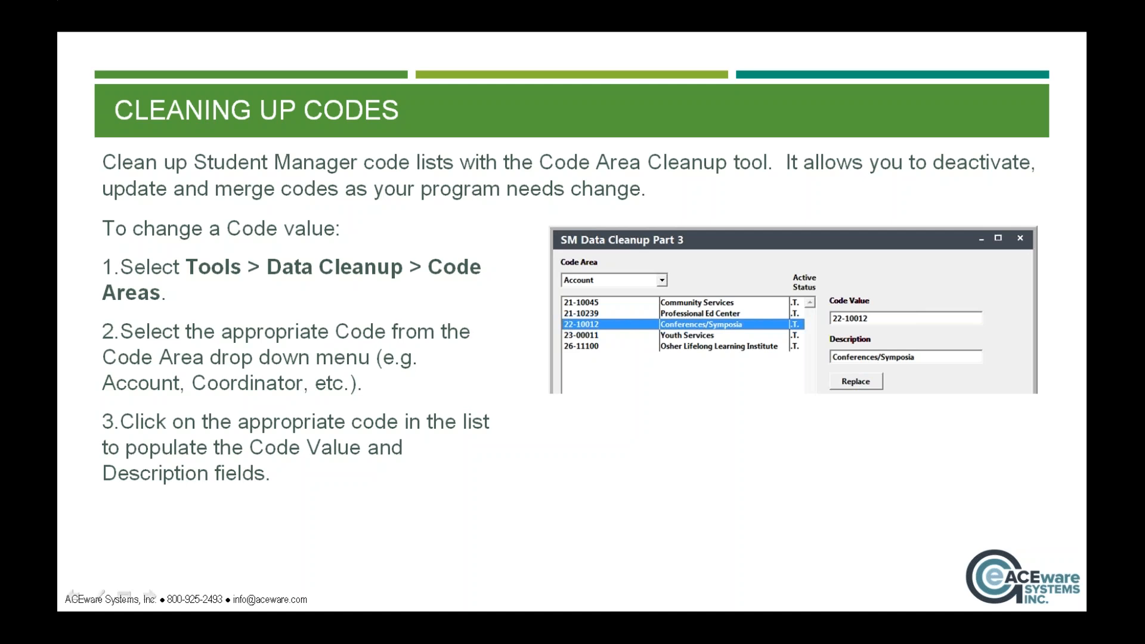
pyautogui.moveTo(1144, 161); pyautogui.dragTo(536, 70)
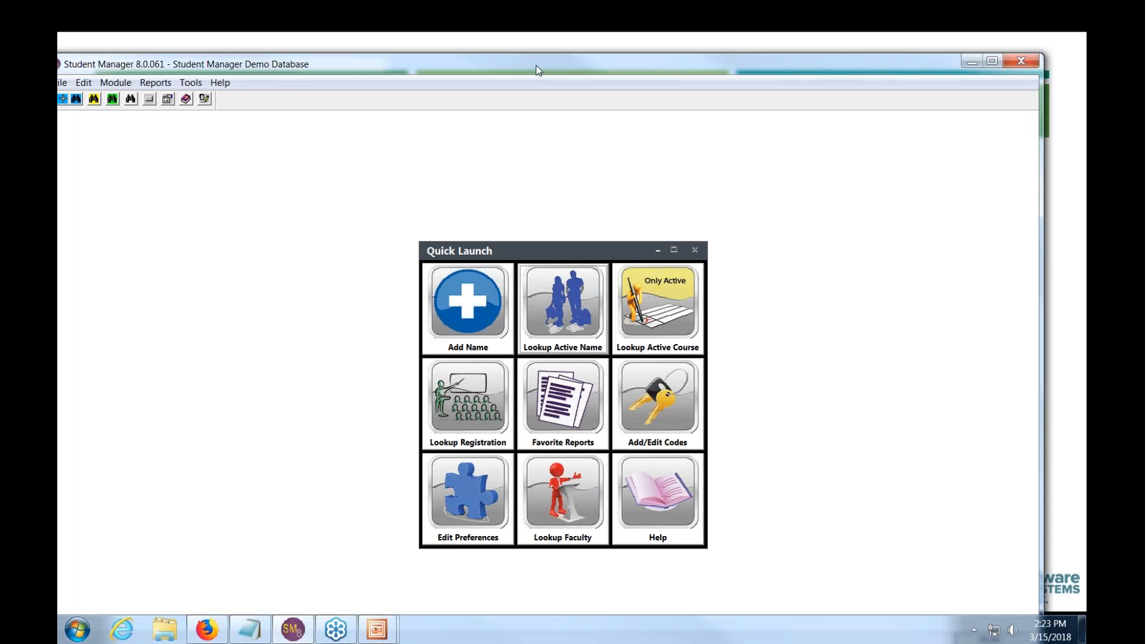
# - Open the Tools > Data Cleanup > Code Areas cleanup tool
pyautogui.moveTo(537, 70); pyautogui.dragTo(537, 65)
pyautogui.click(191, 78)
pyautogui.moveTo(217, 120)
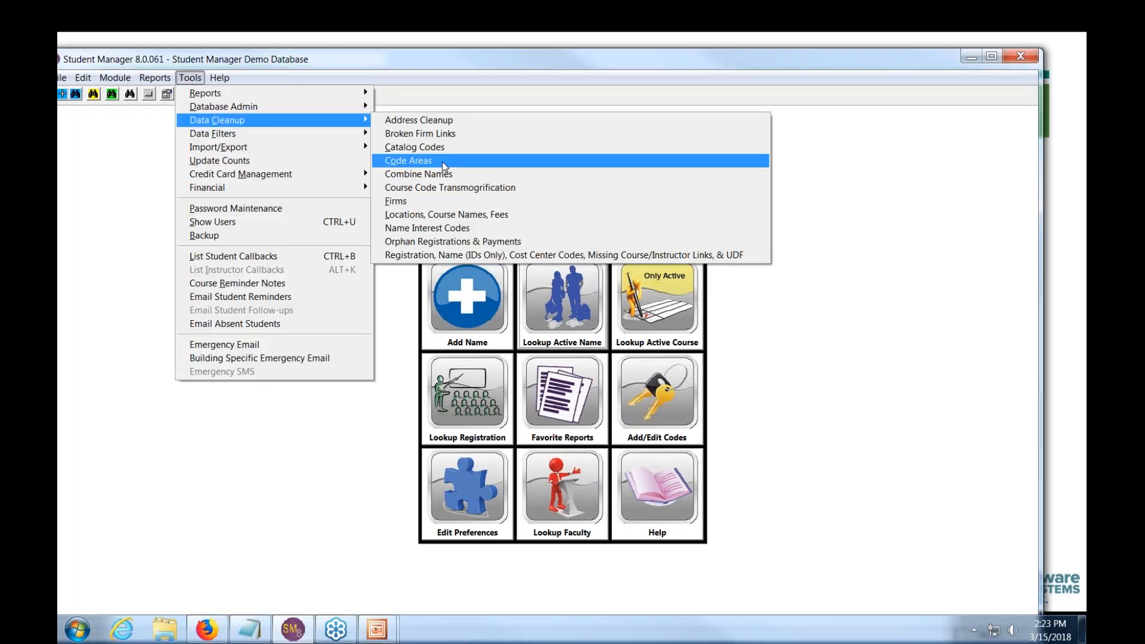
pyautogui.click(444, 160)
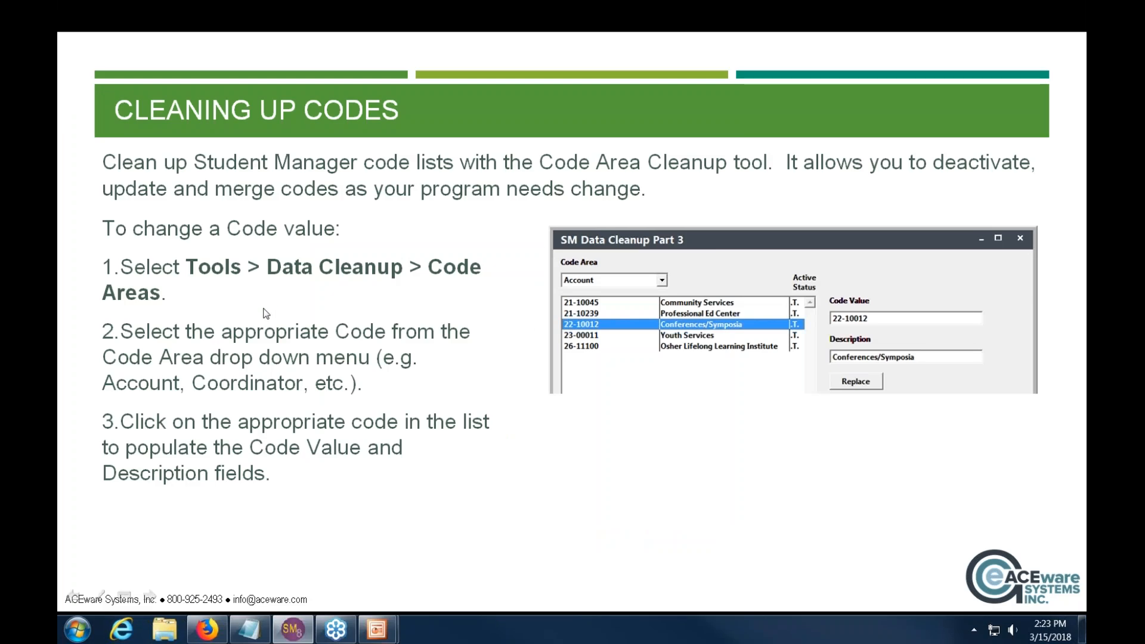
pyautogui.moveTo(1144, 155); pyautogui.dragTo(645, 119)
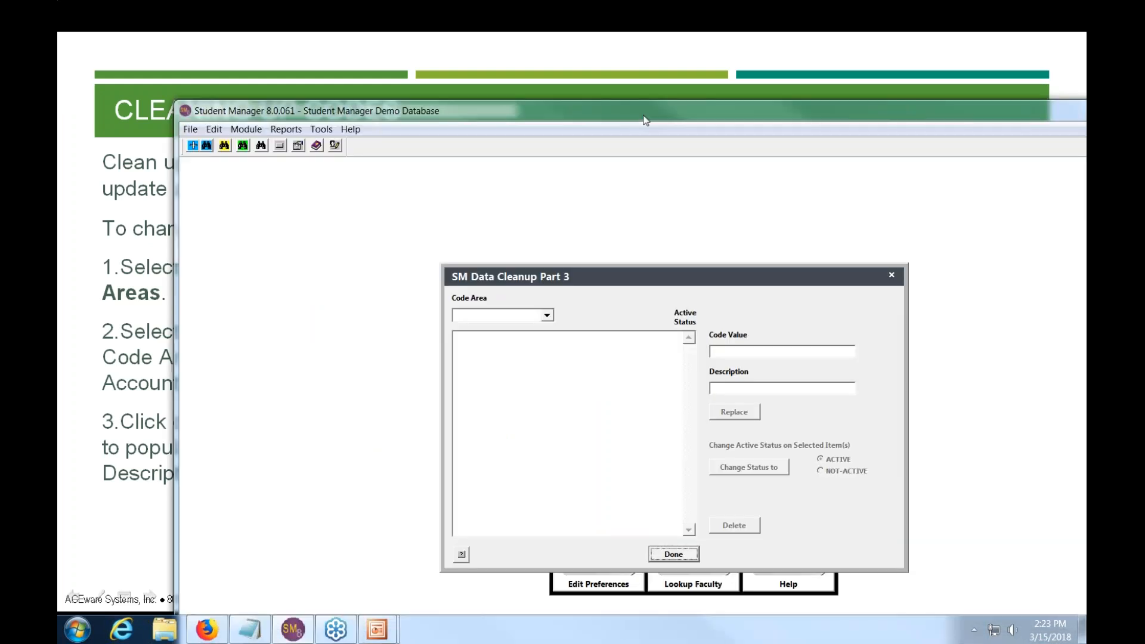
pyautogui.moveTo(645, 120); pyautogui.dragTo(516, 68)
# - Pick Department from the Code Area dropdown to list its code values
pyautogui.click(420, 265)
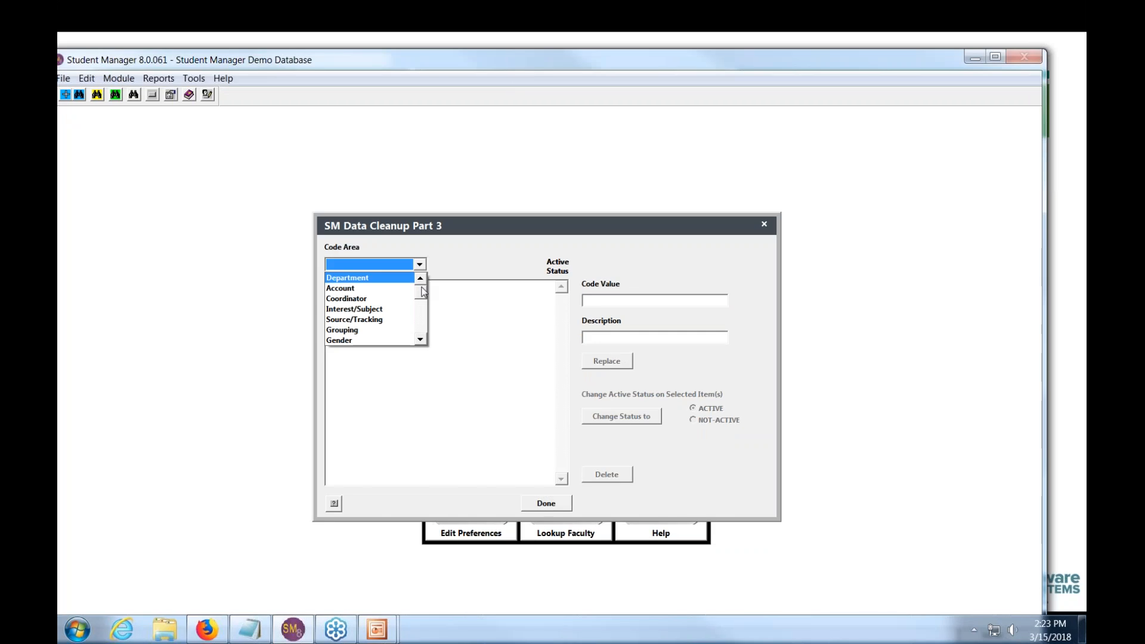
pyautogui.moveTo(423, 292); pyautogui.dragTo(368, 284)
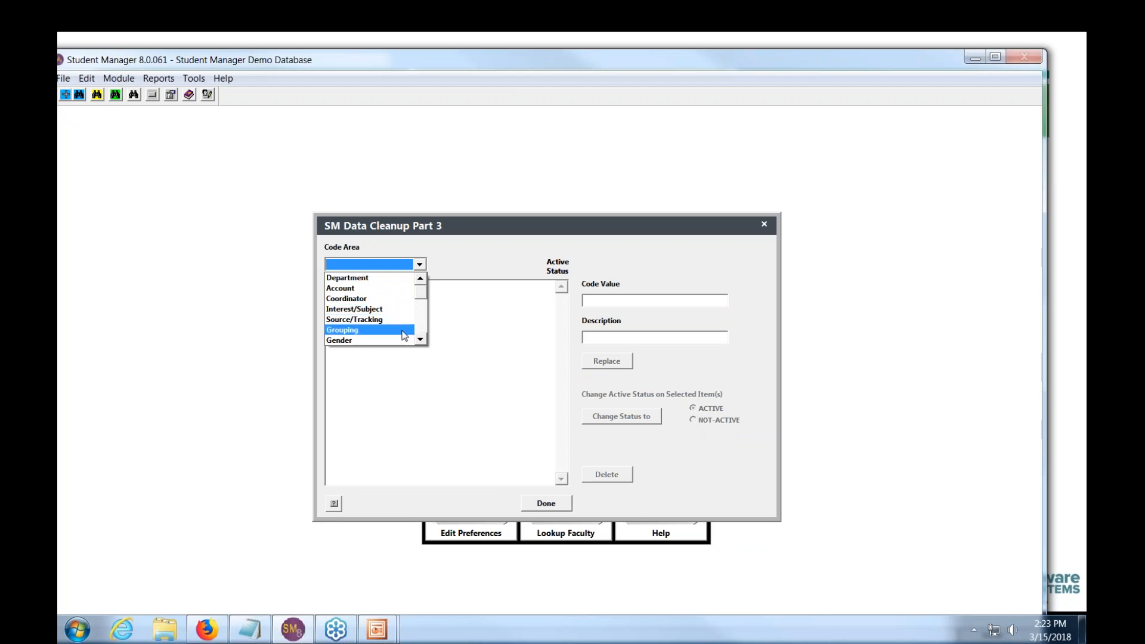
pyautogui.click(421, 340)
pyautogui.click(421, 340)
pyautogui.click(420, 340)
pyautogui.click(420, 339)
pyautogui.click(420, 339)
pyautogui.click(420, 340)
pyautogui.click(420, 340)
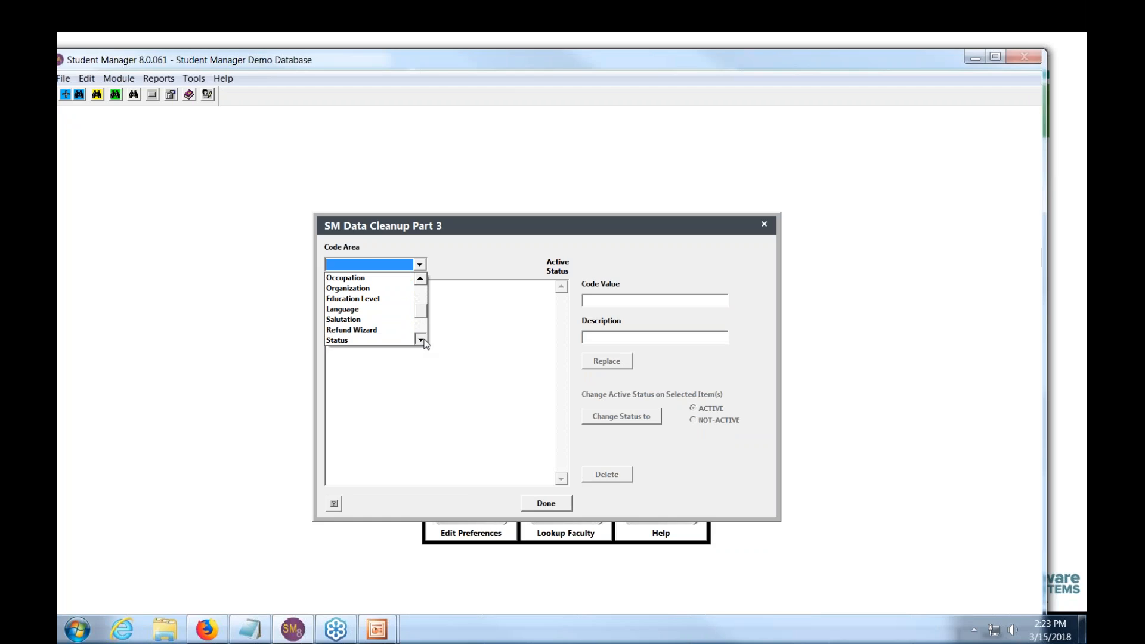
pyautogui.click(420, 340)
pyautogui.click(421, 340)
pyautogui.click(420, 340)
pyautogui.click(420, 340)
pyautogui.moveTo(423, 319); pyautogui.dragTo(418, 283)
pyautogui.click(376, 278)
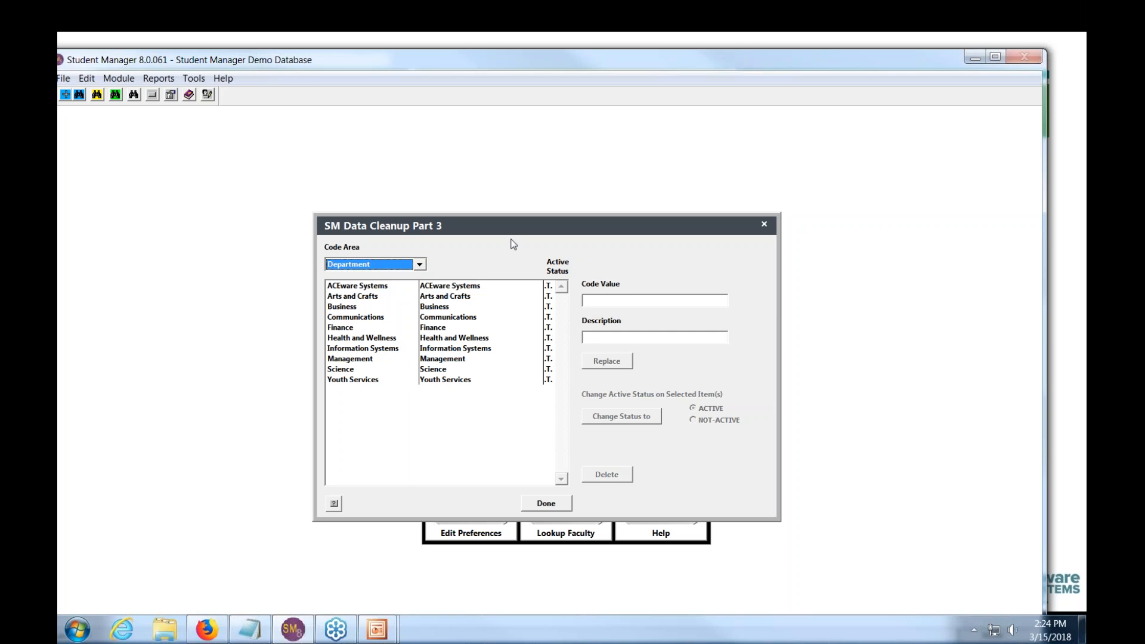
# - Change the Arts and Crafts description to 'Arts Crafts Hobbies'
pyautogui.click(368, 297)
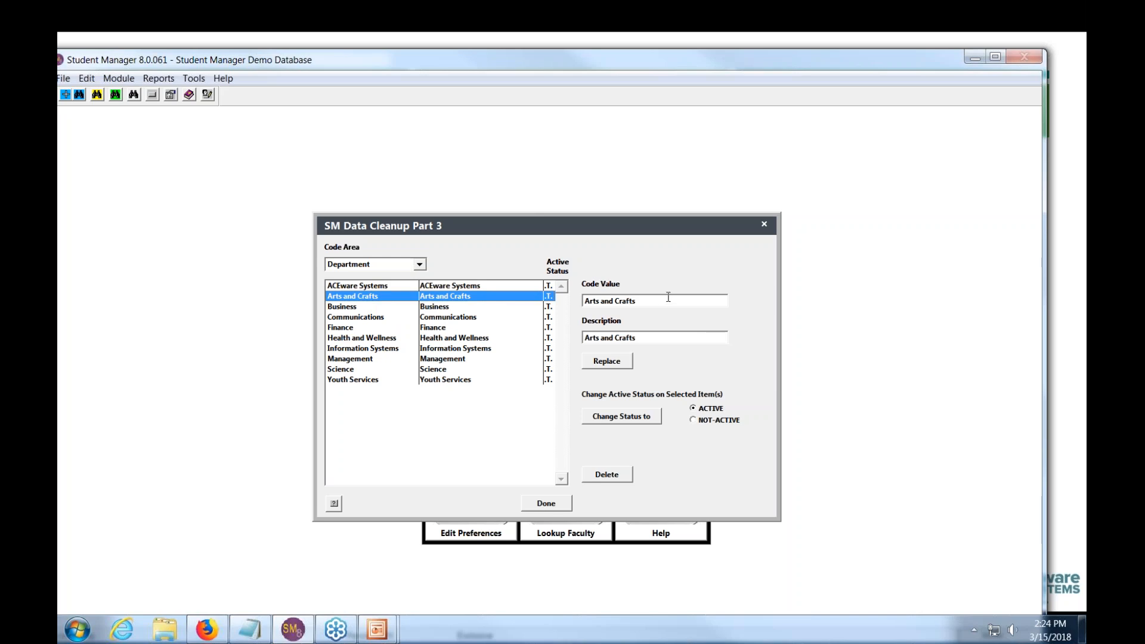
pyautogui.click(651, 337)
pyautogui.press('BackSpace')
pyautogui.press('BackSpace')
pyautogui.press('BackSpace')
pyautogui.press('BackSpace')
pyautogui.press('BackSpace')
pyautogui.press('BackSpace')
pyautogui.press('BackSpace')
pyautogui.press('BackSpace')
pyautogui.press('BackSpace')
pyautogui.press('BackSpace')
pyautogui.write('Crafts Hobbies')
pyautogui.click(608, 363)
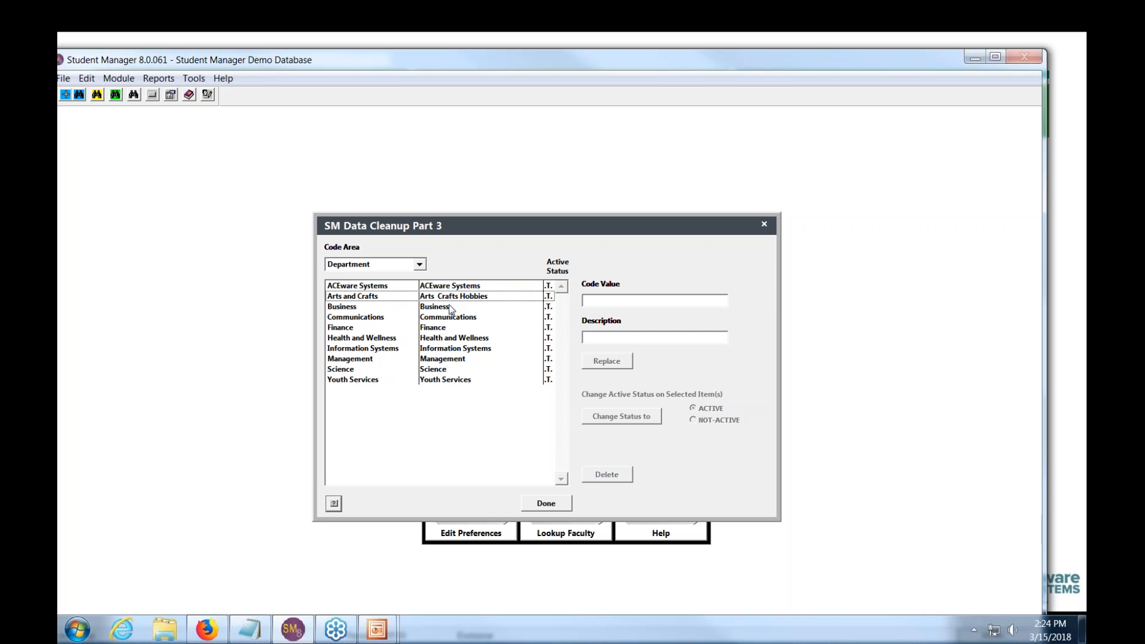
# - Shorten the Business department's code value to 'Bus.'
pyautogui.click(451, 309)
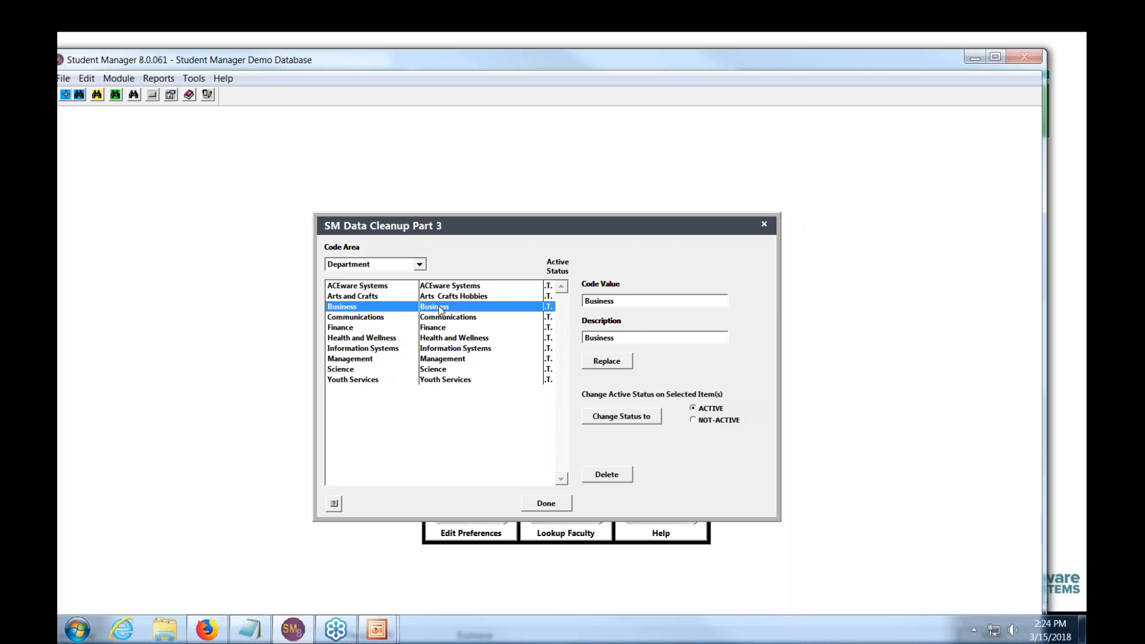
pyautogui.click(625, 302)
pyautogui.press('BackSpace')
pyautogui.press('BackSpace')
pyautogui.press('BackSpace')
pyautogui.press('BackSpace')
pyautogui.press('BackSpace')
pyautogui.click(606, 360)
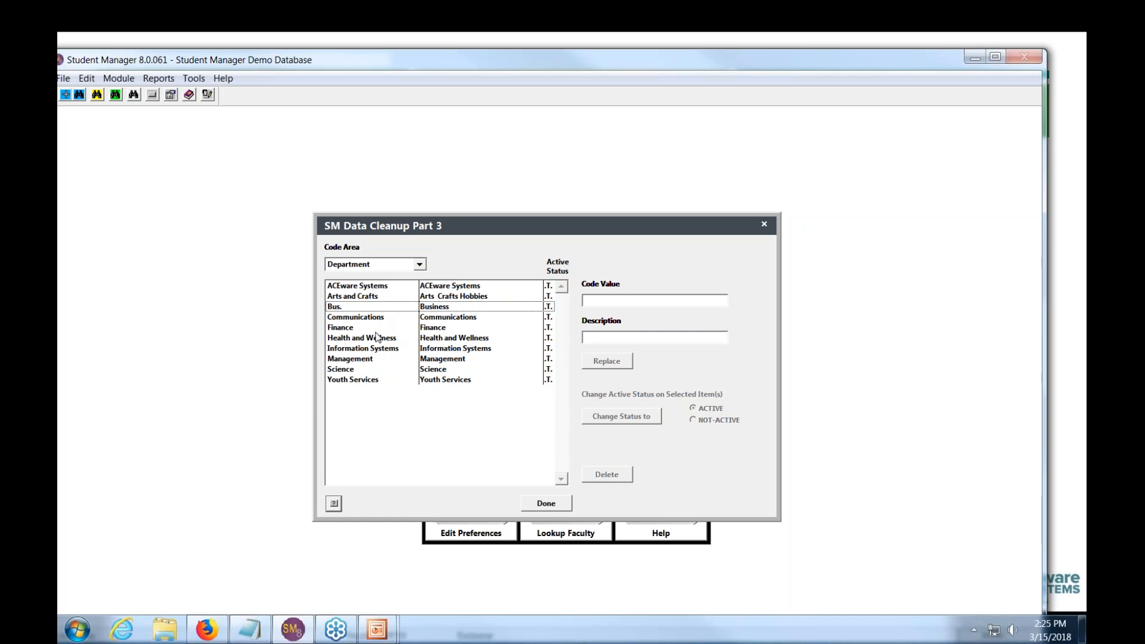
# - Set Health and Wellness to NOT-ACTIVE, then advance to the next Cleaning Up Codes slide
pyautogui.click(377, 337)
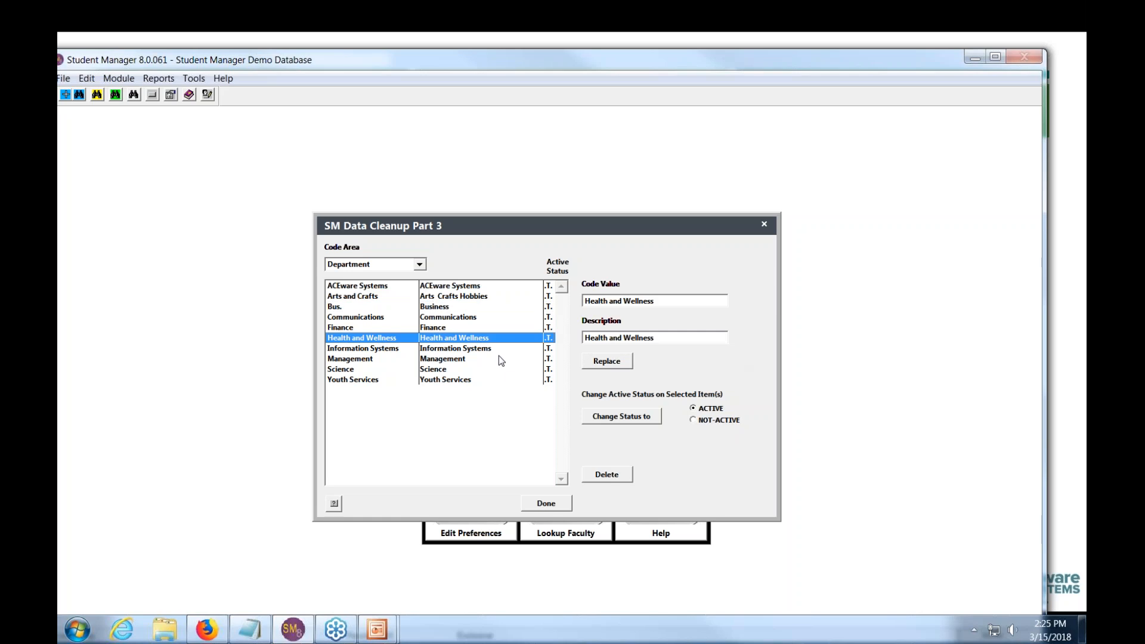
pyautogui.click(694, 420)
pyautogui.click(639, 416)
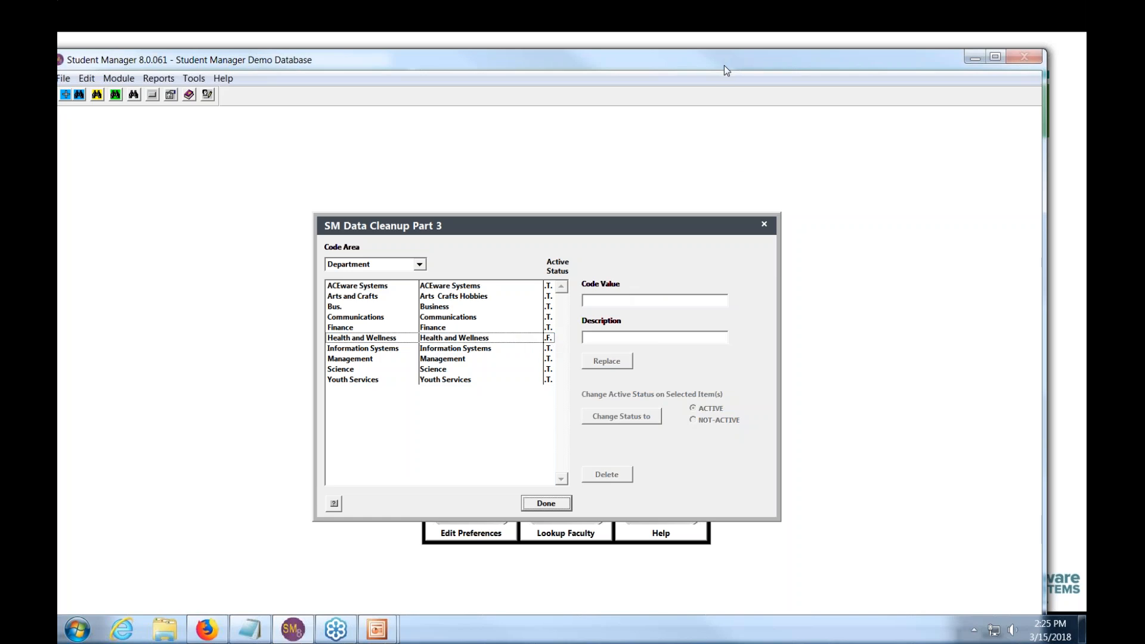
pyautogui.moveTo(724, 66); pyautogui.dragTo(737, 110)
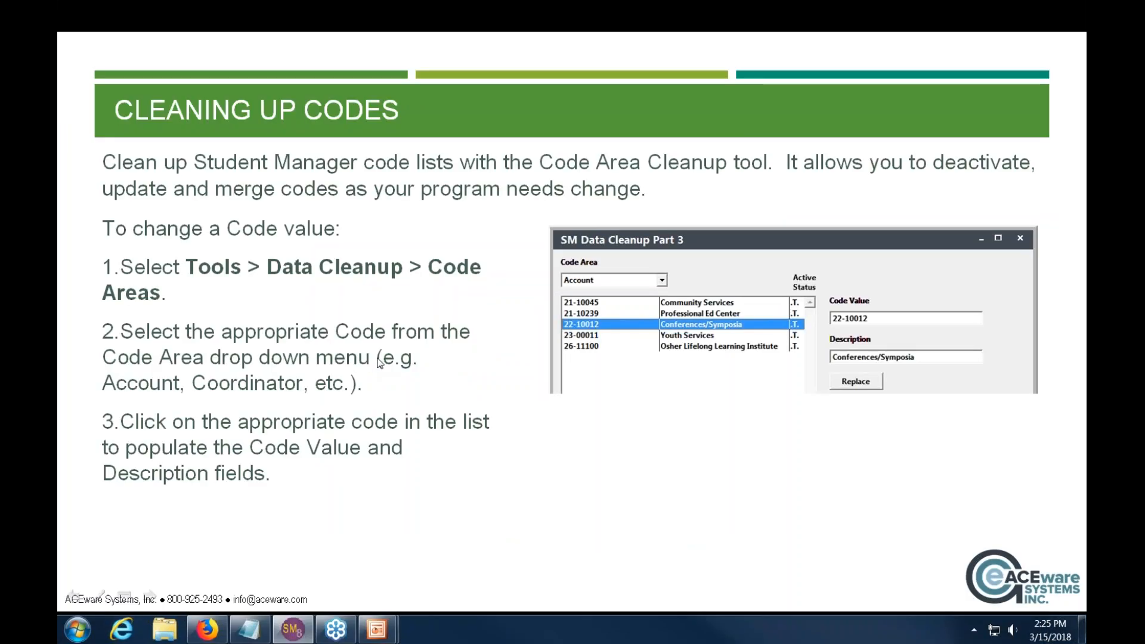
pyautogui.click(393, 369)
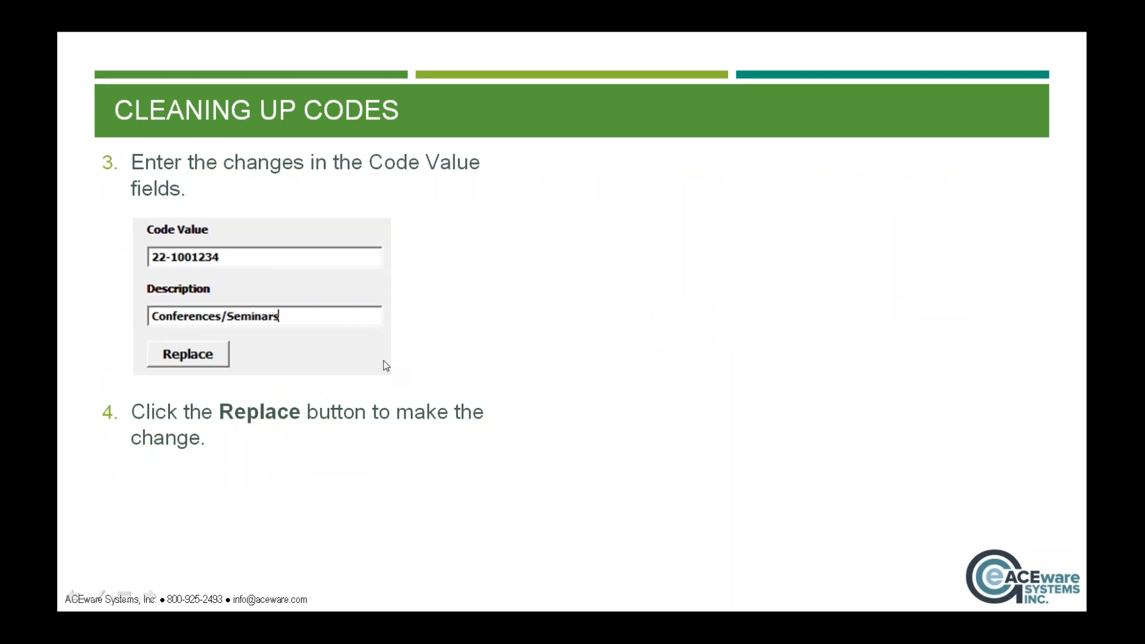
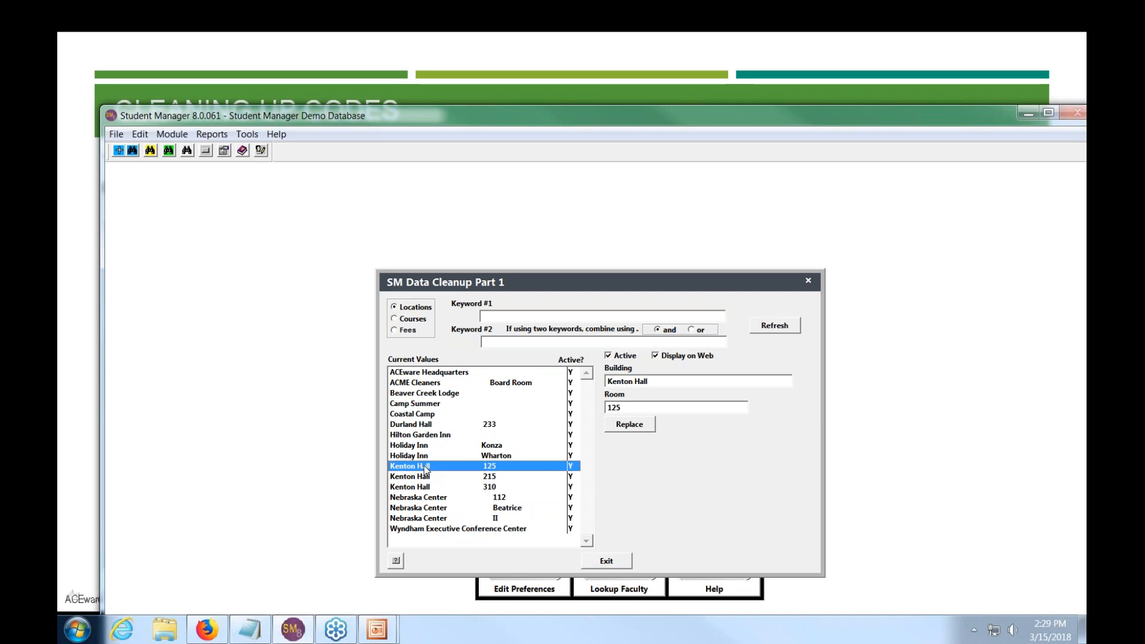
# - Merge Kenton Hall room 125 into Kenton Hall 215 and check the remaining 215 entry
pyautogui.keyDown('ctrl'); pyautogui.click(420, 482); pyautogui.keyUp('ctrl')
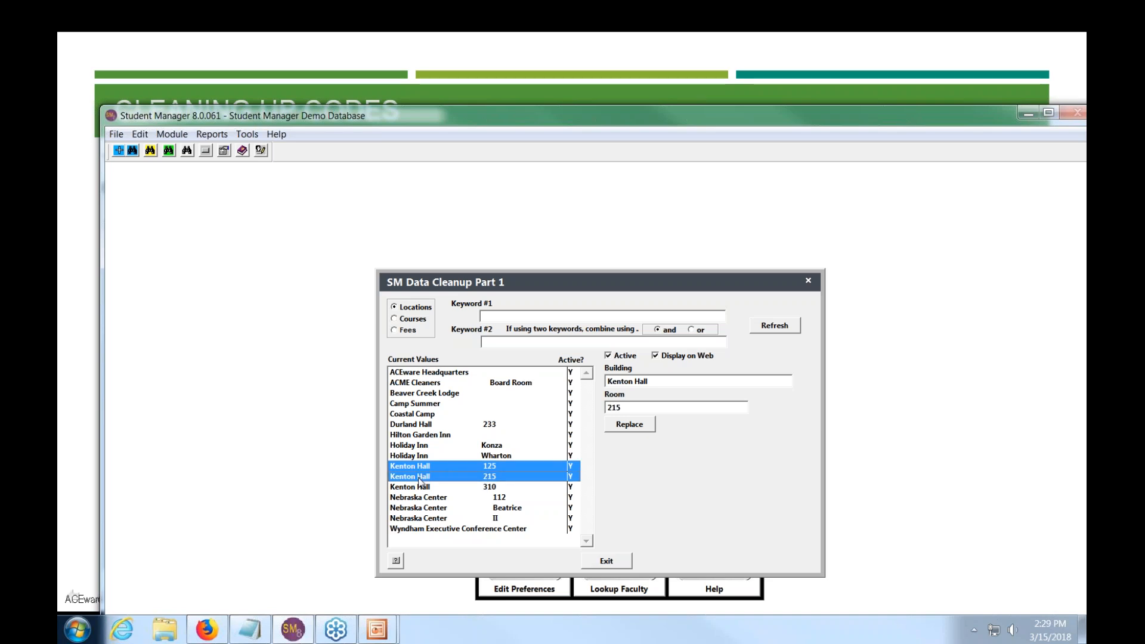
pyautogui.moveTo(489, 471)
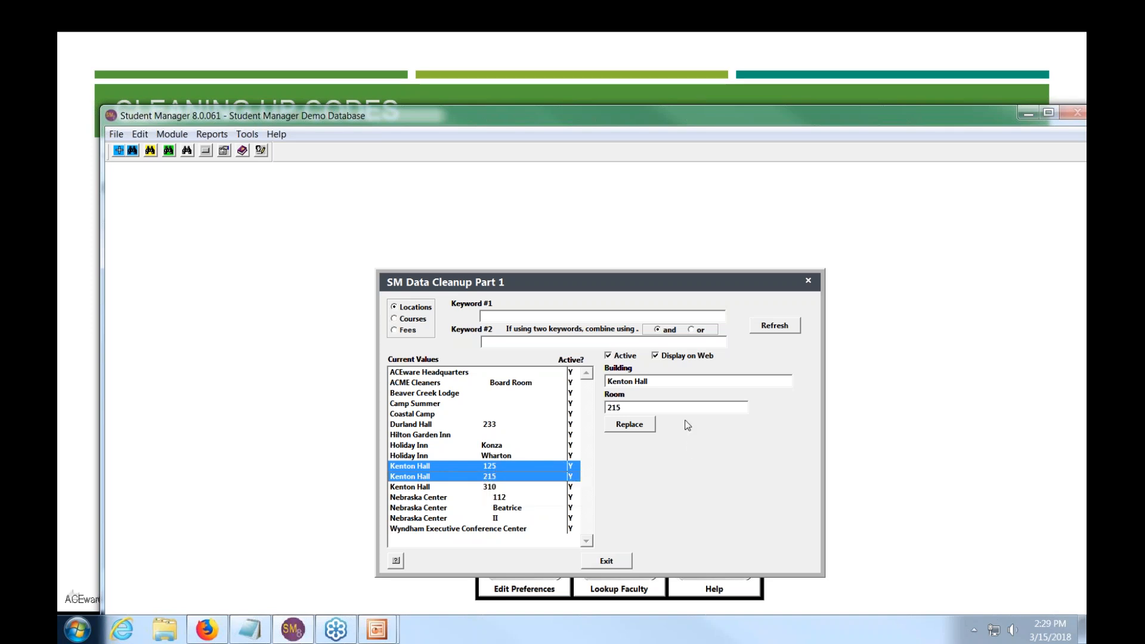
pyautogui.click(630, 427)
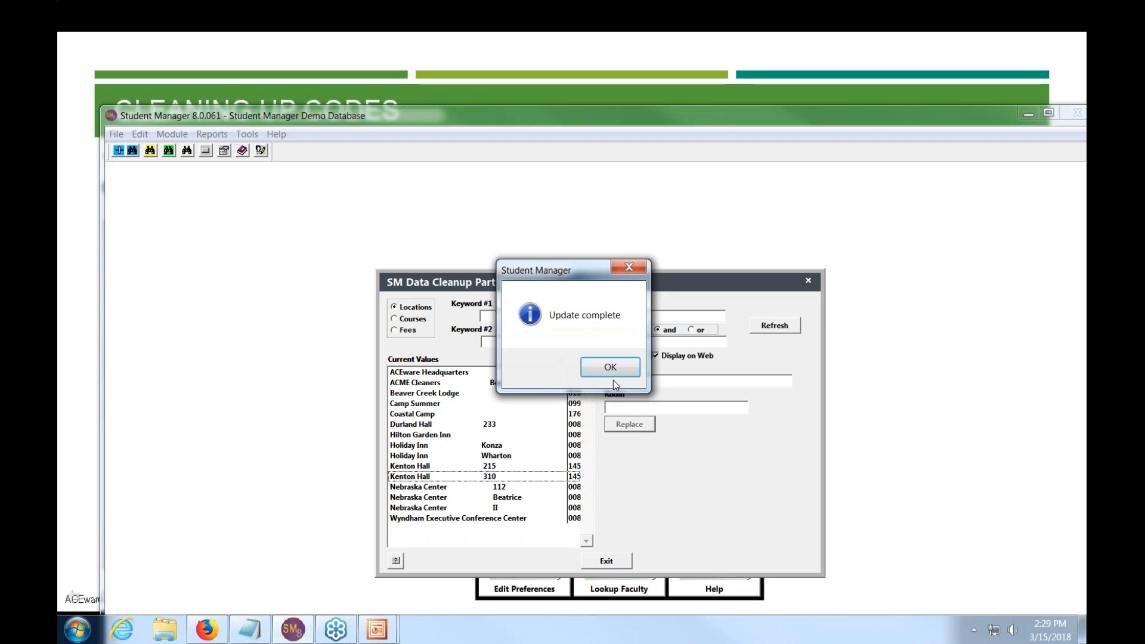
pyautogui.click(615, 373)
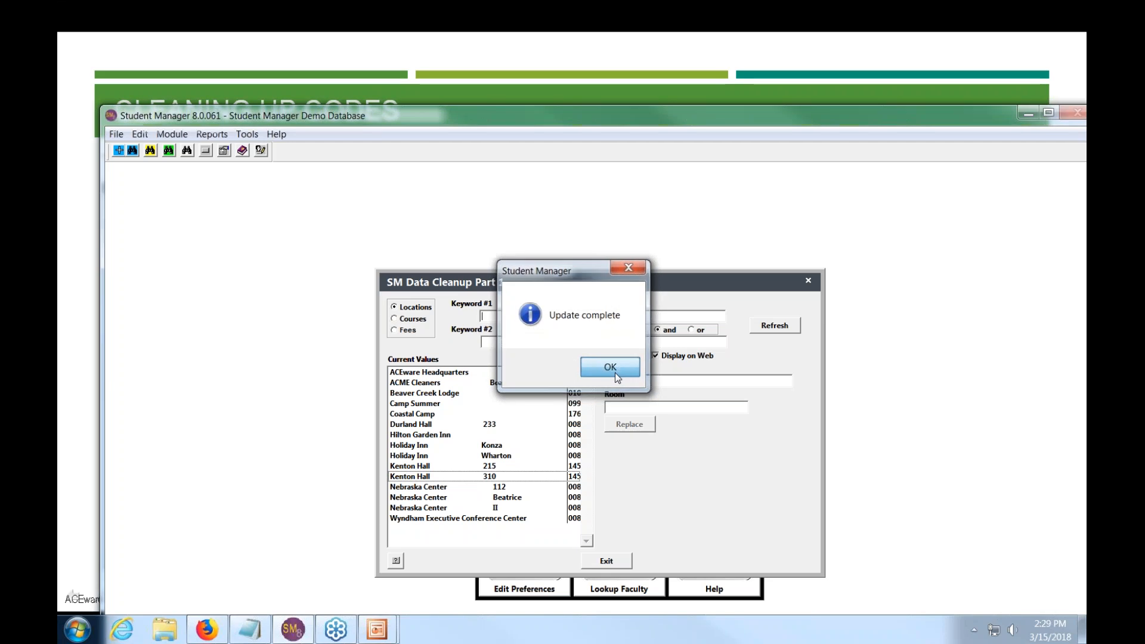
pyautogui.click(458, 465)
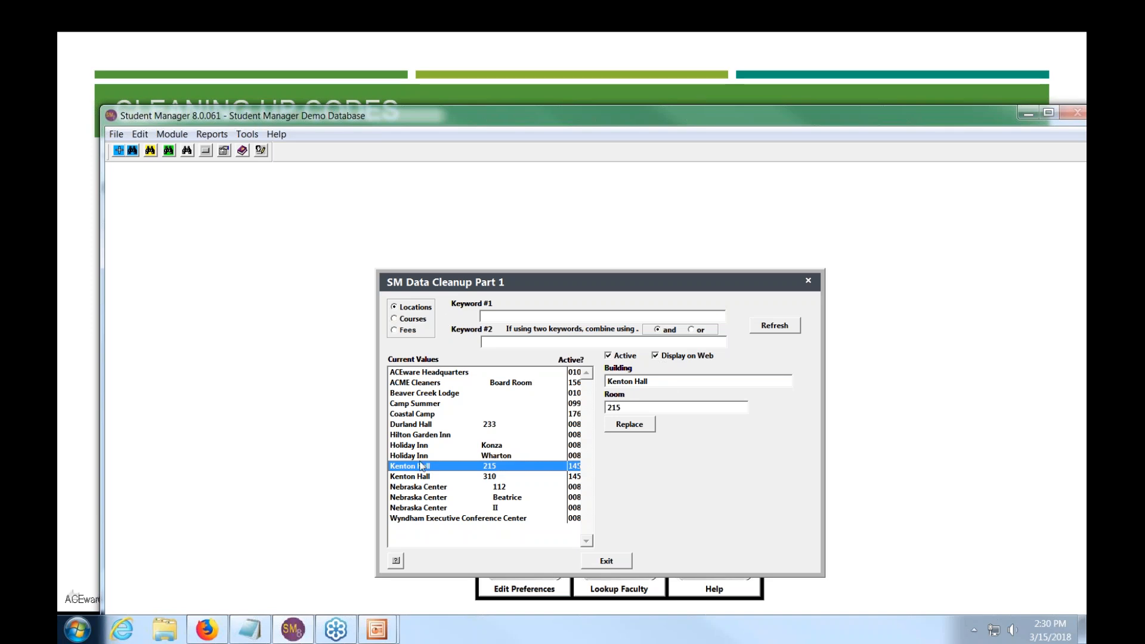
pyautogui.moveTo(427, 469)
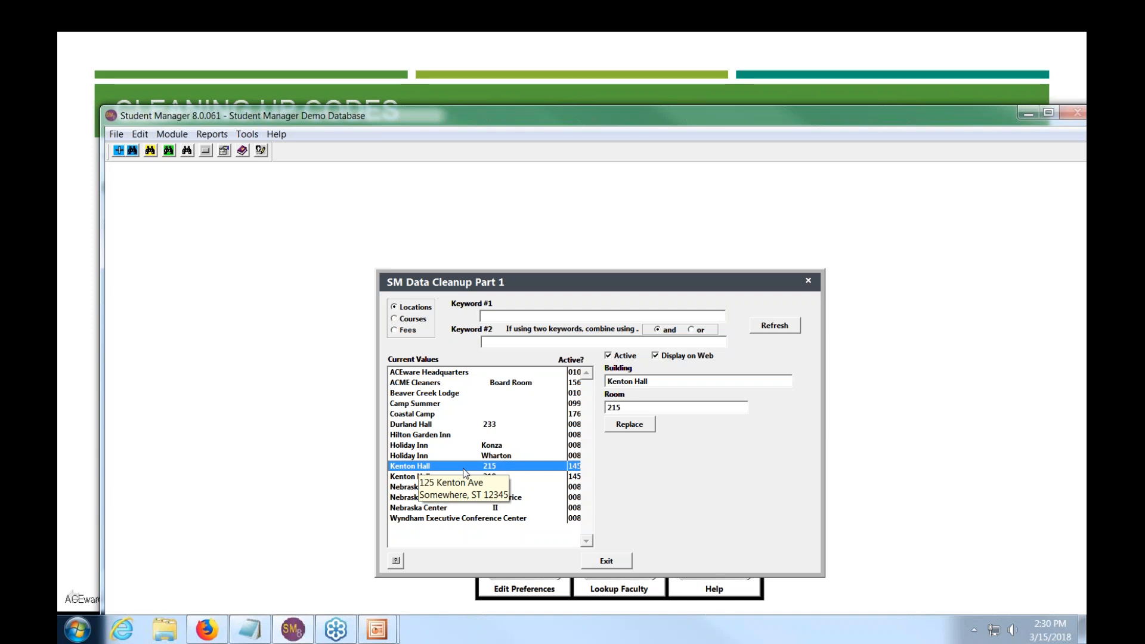
pyautogui.click(659, 357)
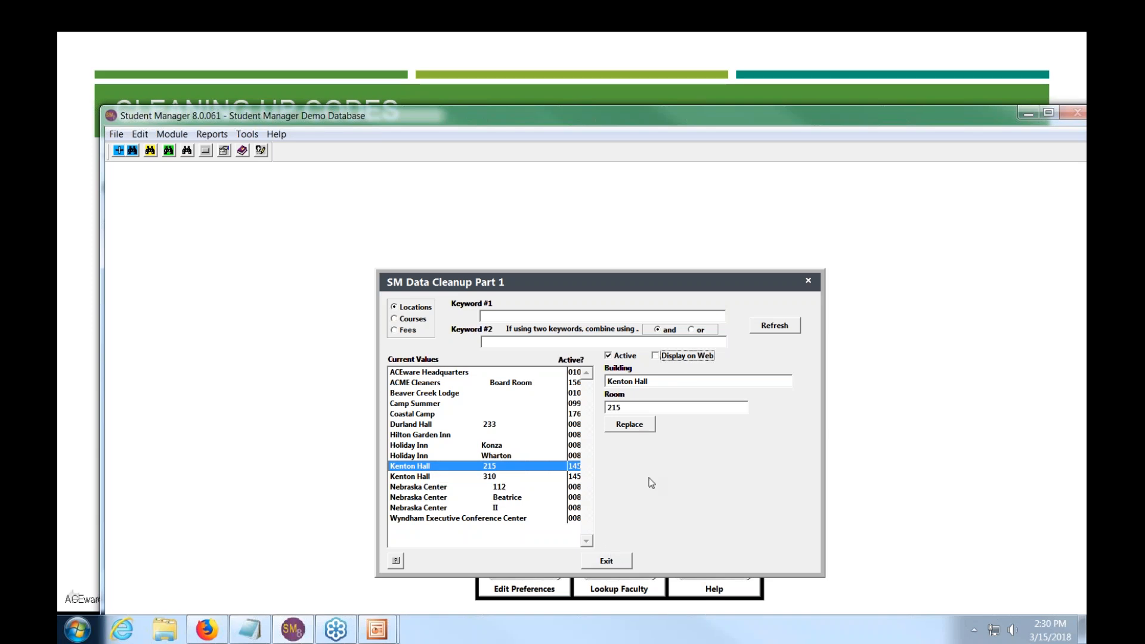
pyautogui.click(784, 323)
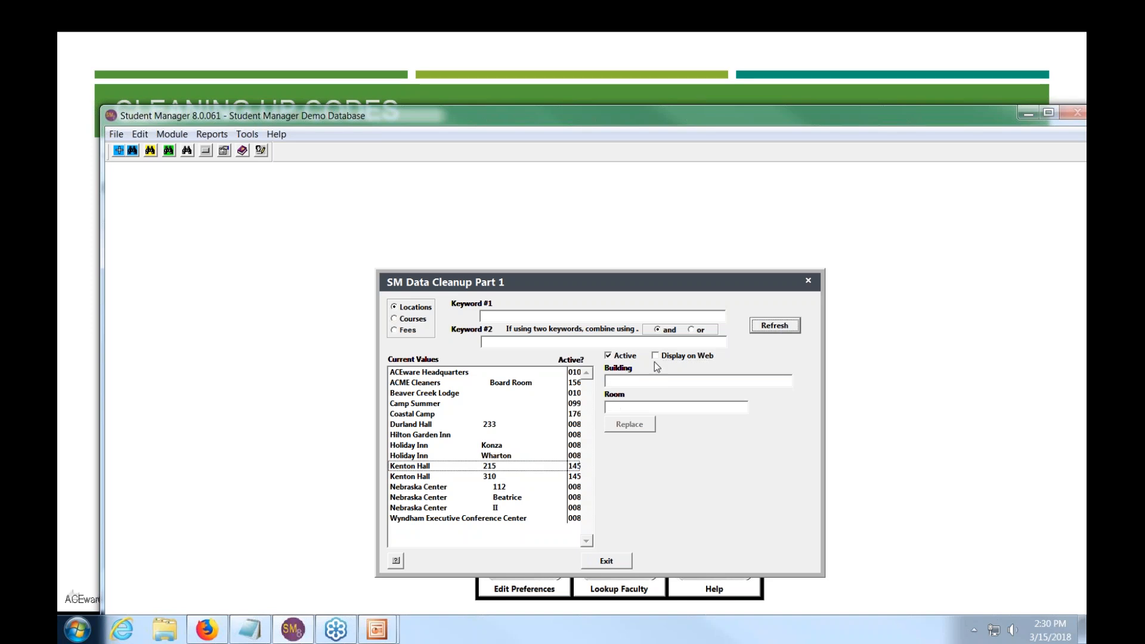
pyautogui.click(489, 468)
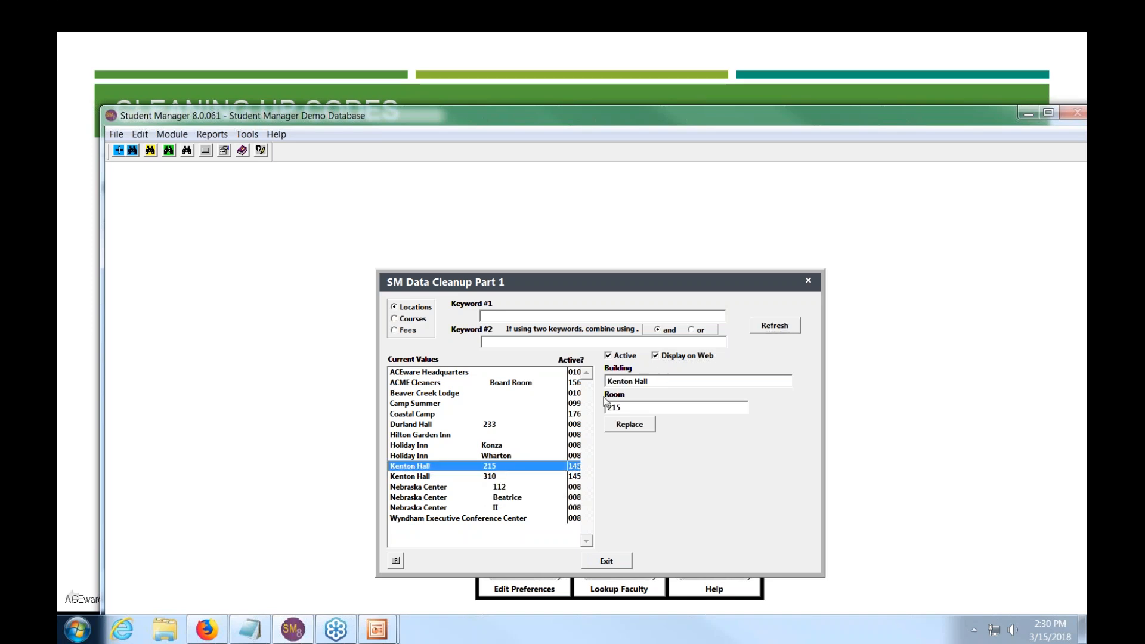
pyautogui.click(656, 356)
pyautogui.click(769, 326)
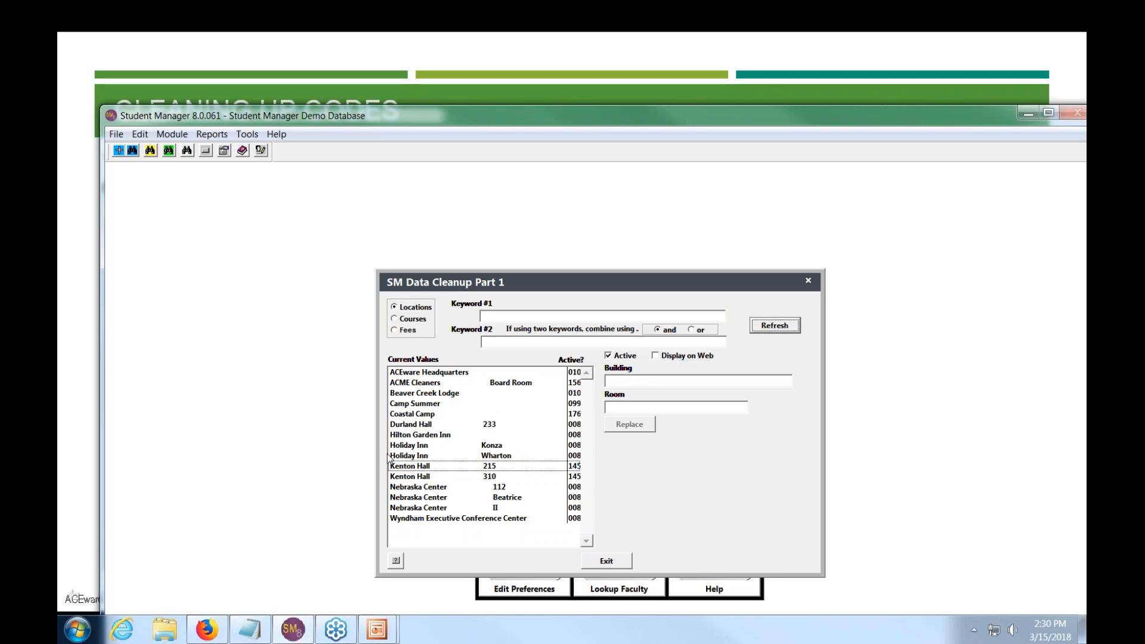
# - In the Courses list, add an 's' to make '2017 ACEclub Memberships' and apply it
pyautogui.click(412, 319)
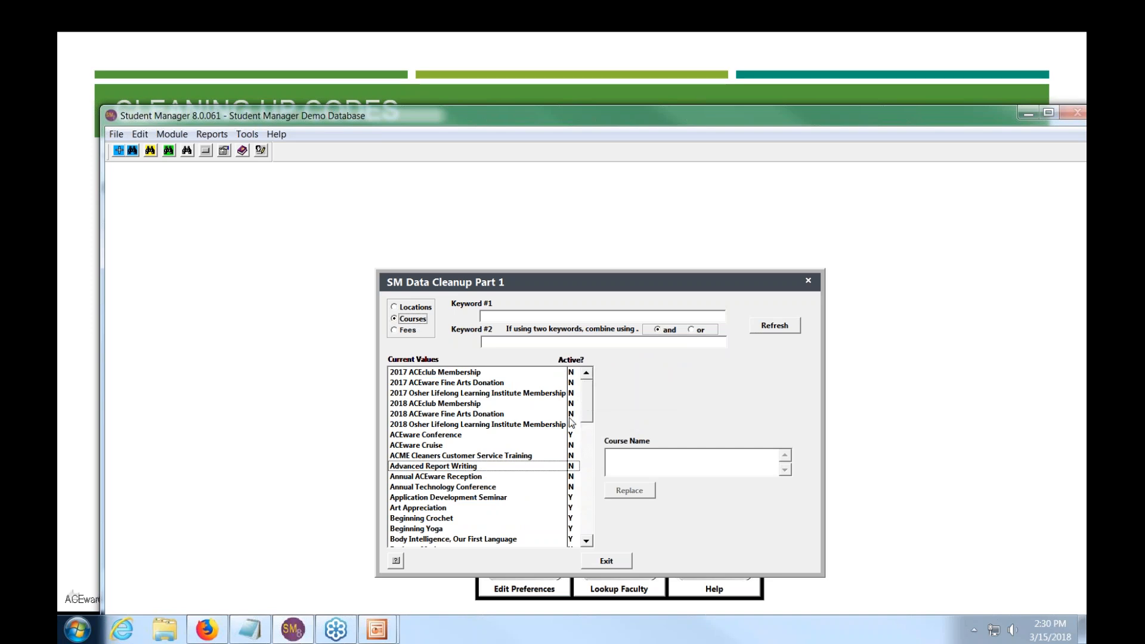
pyautogui.click(427, 372)
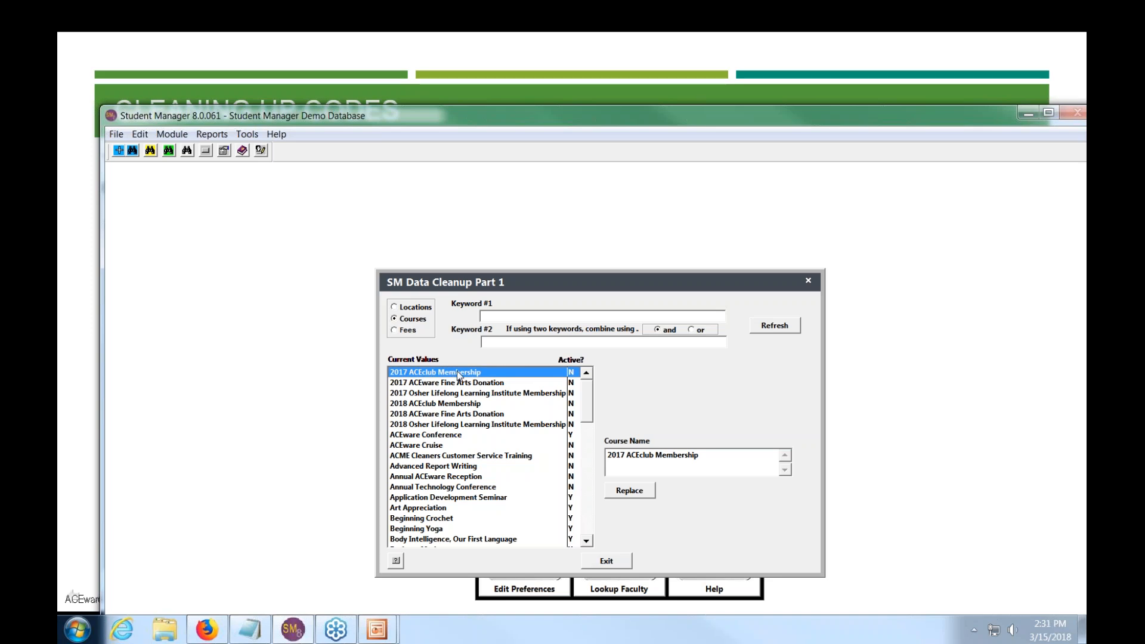
pyautogui.click(711, 456)
pyautogui.write('s')
pyautogui.click(631, 497)
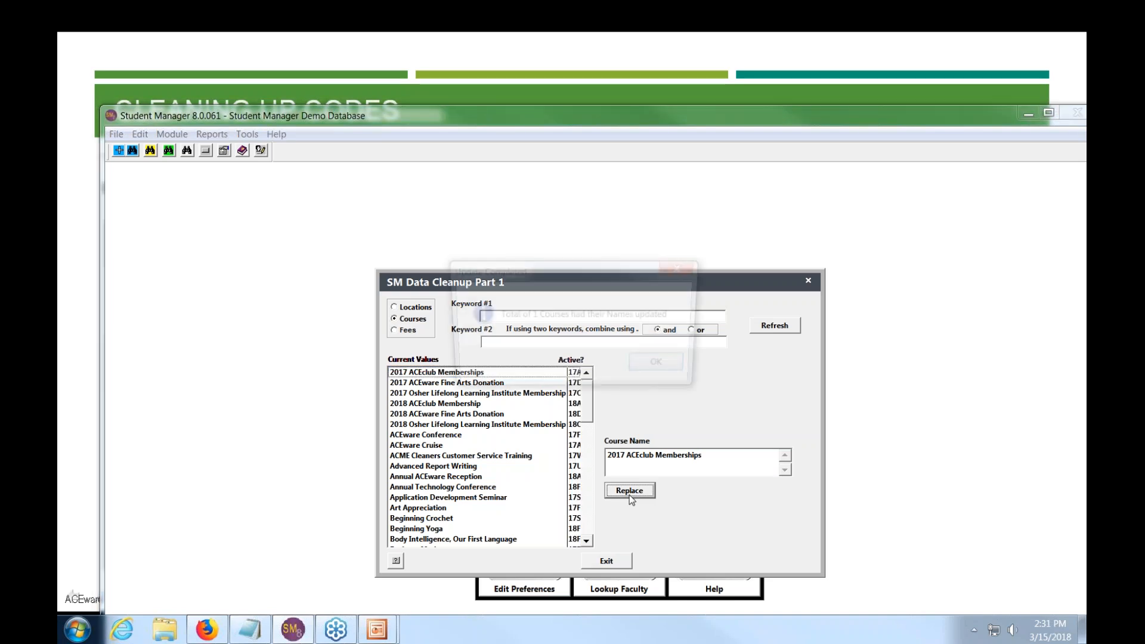
pyautogui.click(668, 370)
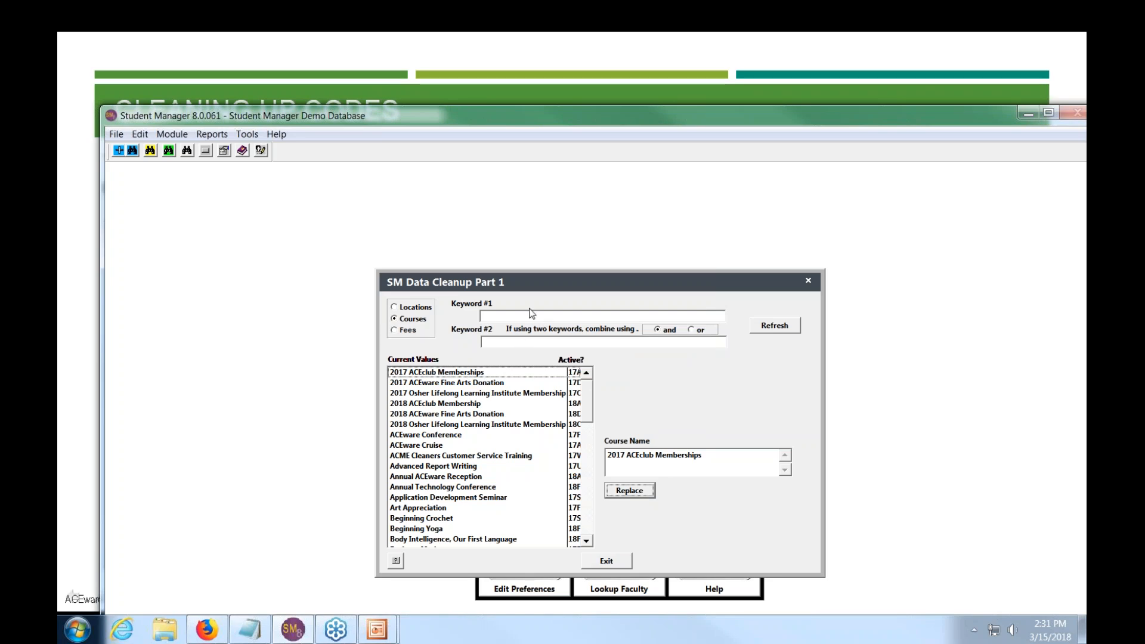
pyautogui.click(502, 315)
# - Filter the course names list by the keyword 'annual'
pyautogui.write('annual')
pyautogui.click(796, 327)
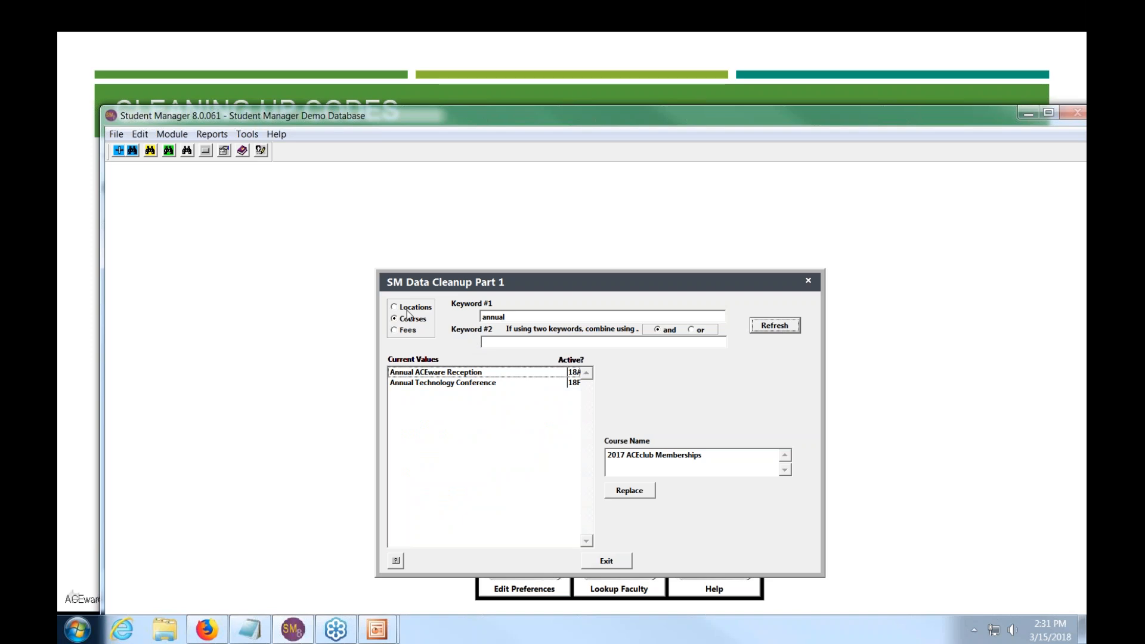
pyautogui.click(408, 308)
pyautogui.click(769, 330)
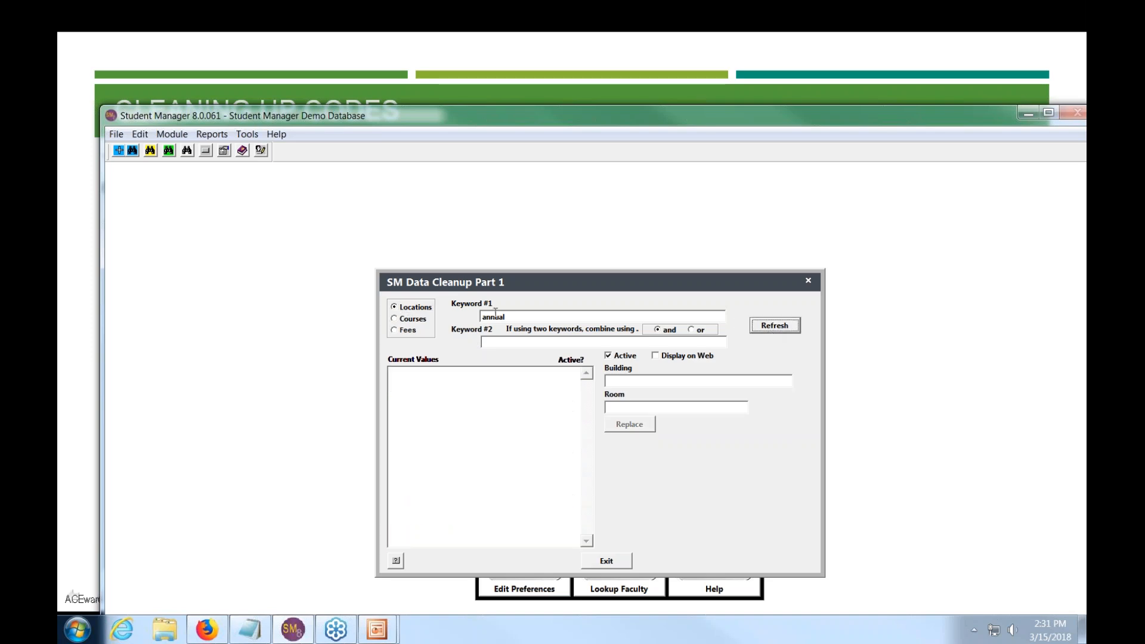
pyautogui.click(410, 321)
# - Clear the 'annual' keyword, reload the full list, and switch to fee descriptions
pyautogui.moveTo(520, 317); pyautogui.dragTo(436, 308)
pyautogui.press('BackSpace')
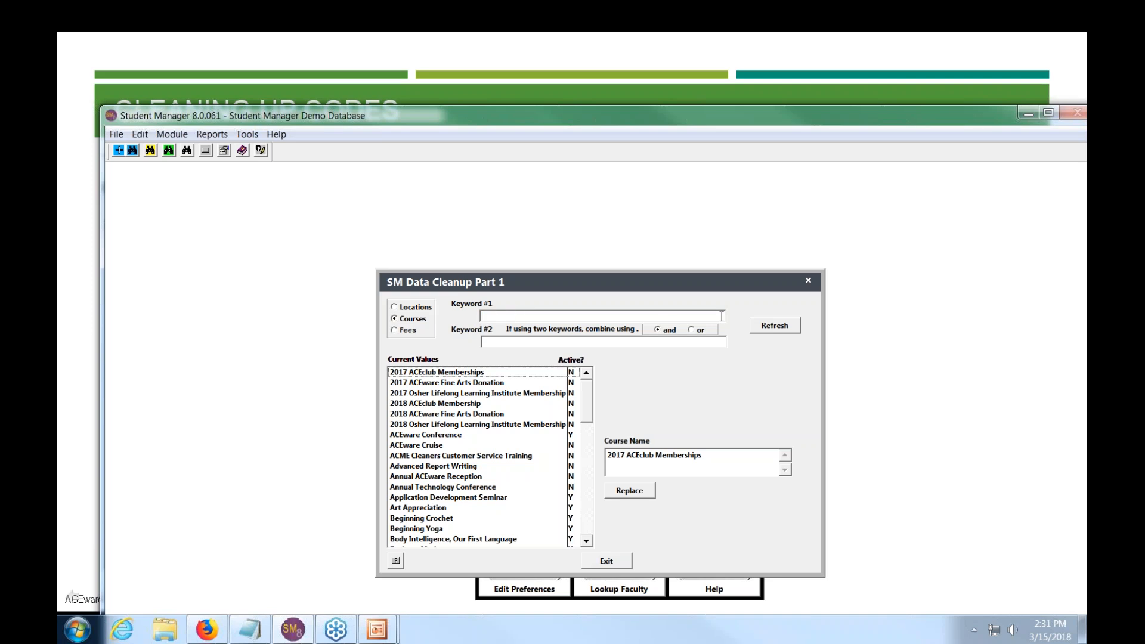
pyautogui.press('Return')
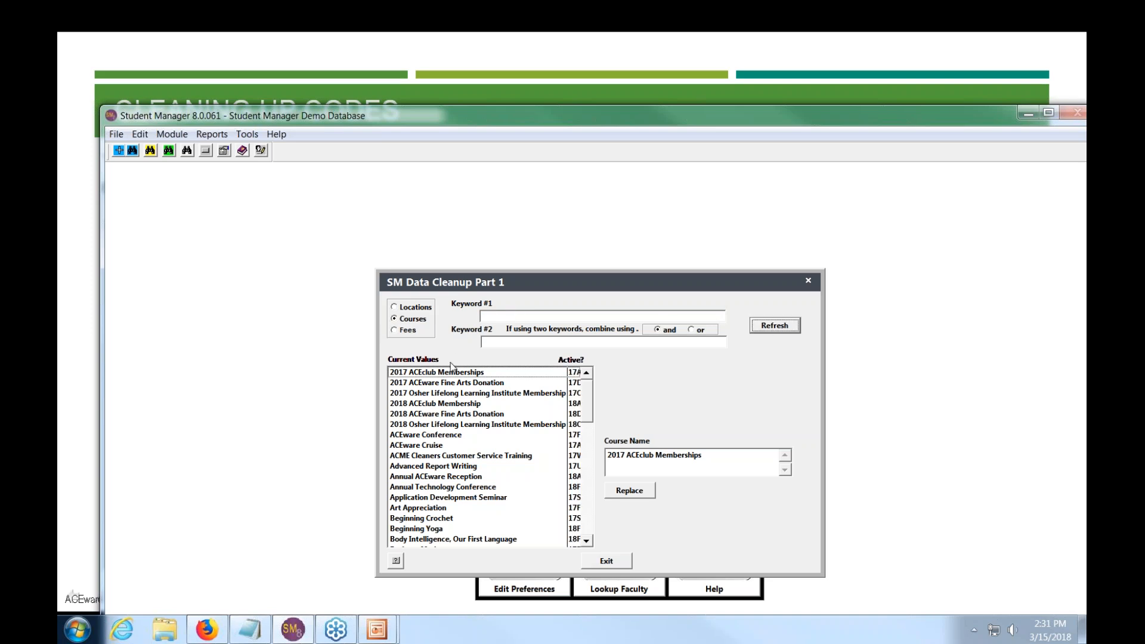
pyautogui.click(405, 333)
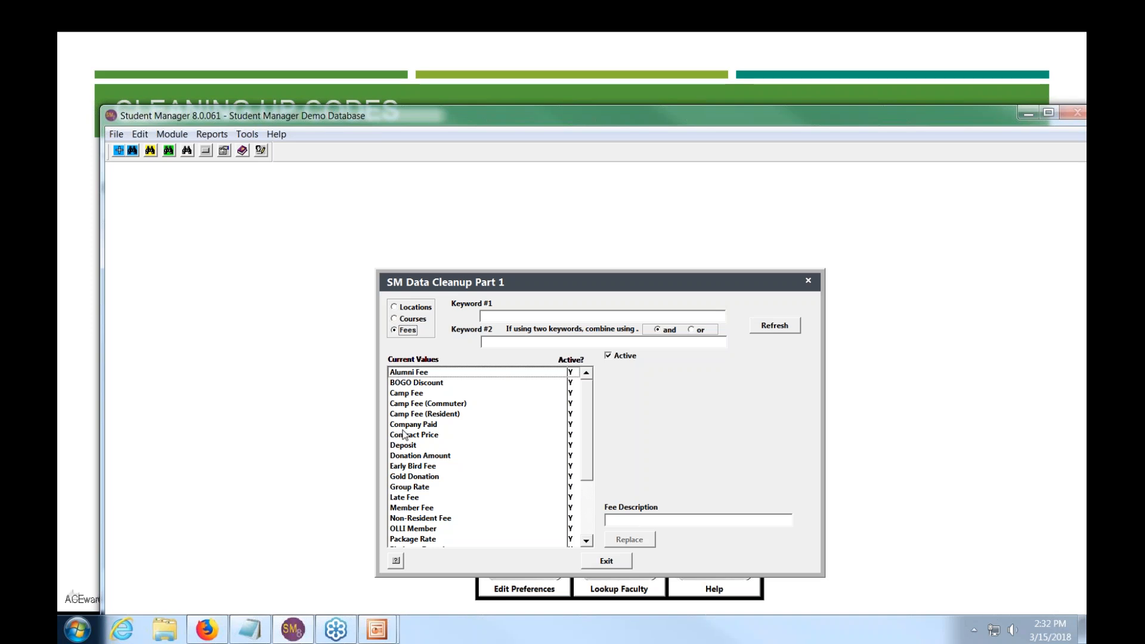
# - Rename the Gold Donation fee description to 'Premium Donation' and apply it
pyautogui.click(410, 467)
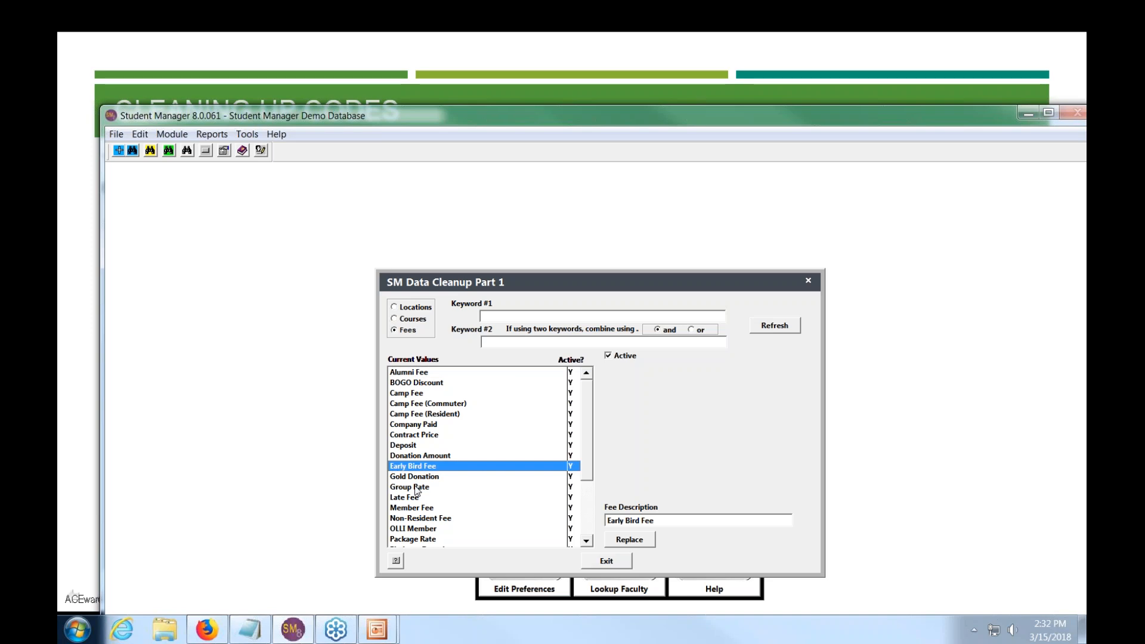
pyautogui.click(419, 479)
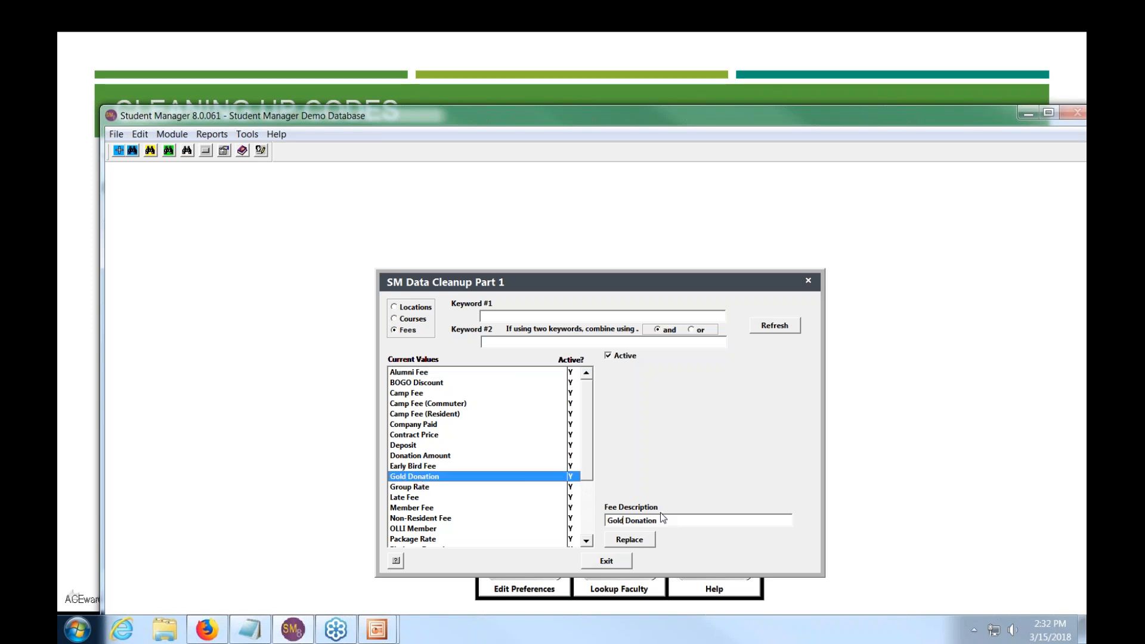
pyautogui.press('BackSpace')
pyautogui.press('BackSpace')
pyautogui.press('BackSpace')
pyautogui.press('BackSpace')
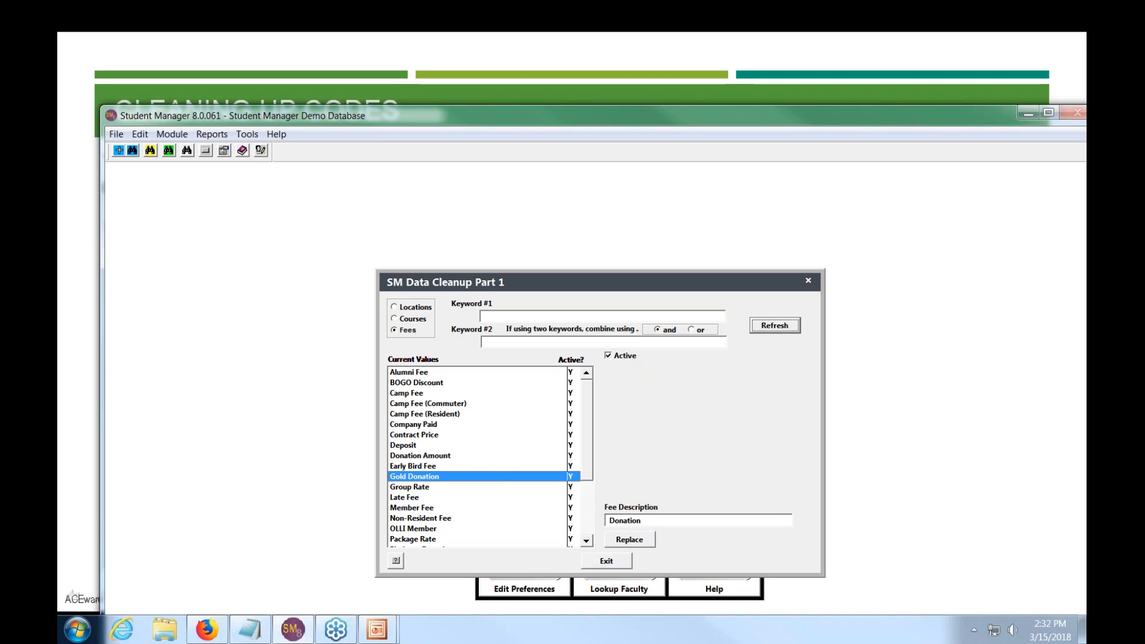
pyautogui.click(666, 520)
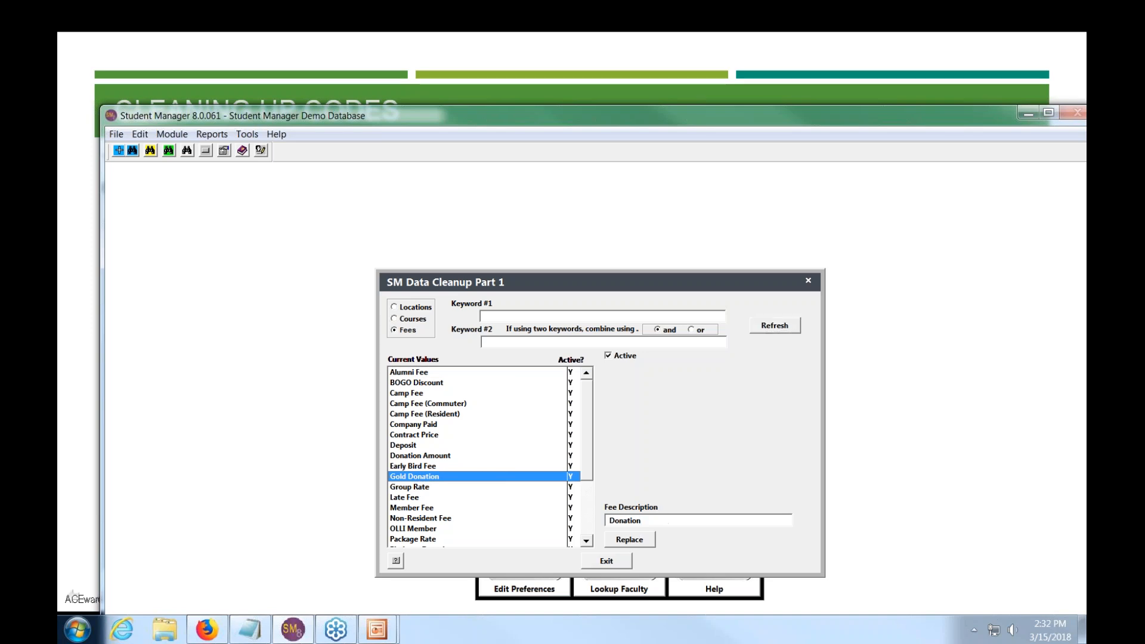
pyautogui.press('Home')
pyautogui.write('Premiu')
pyautogui.write('m')
pyautogui.press('BackSpace')
pyautogui.press('BackSpace')
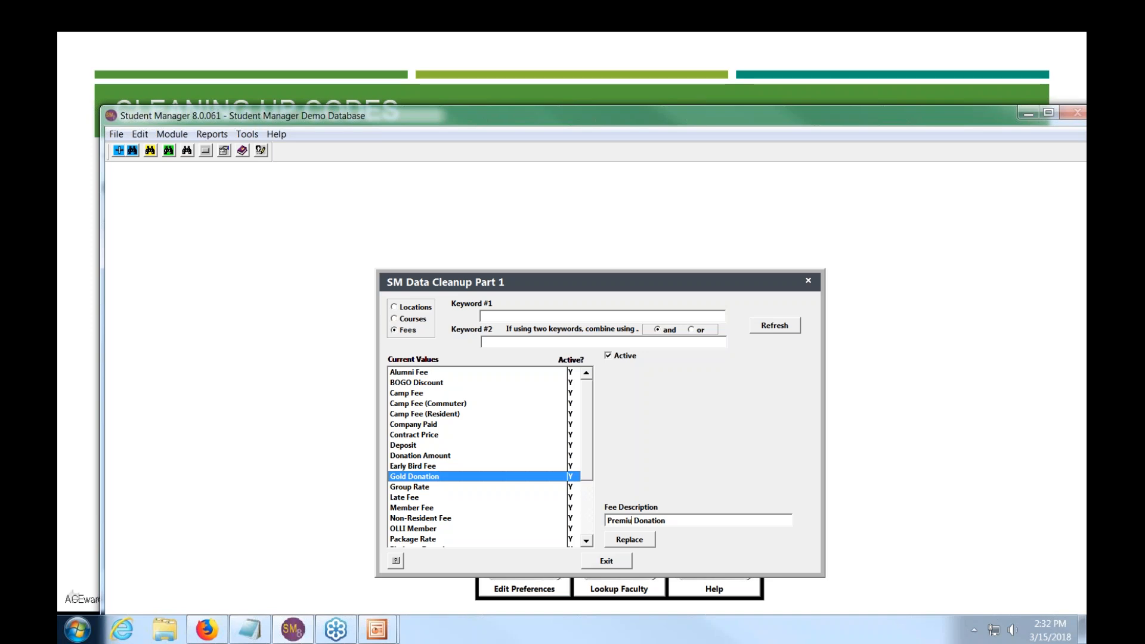
pyautogui.write('m')
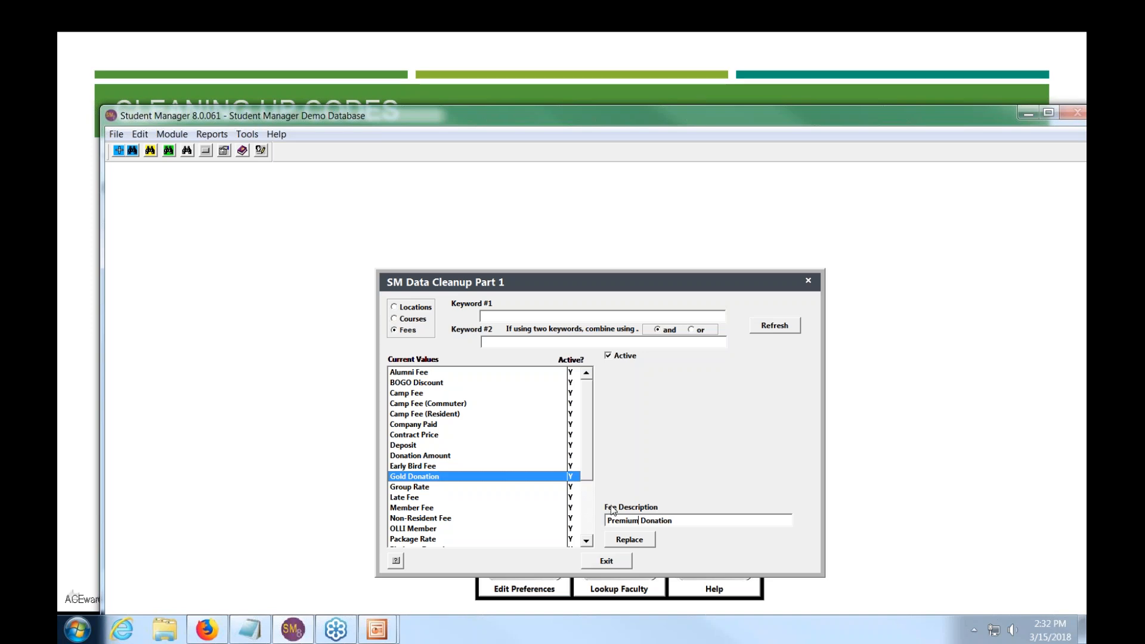
pyautogui.click(634, 540)
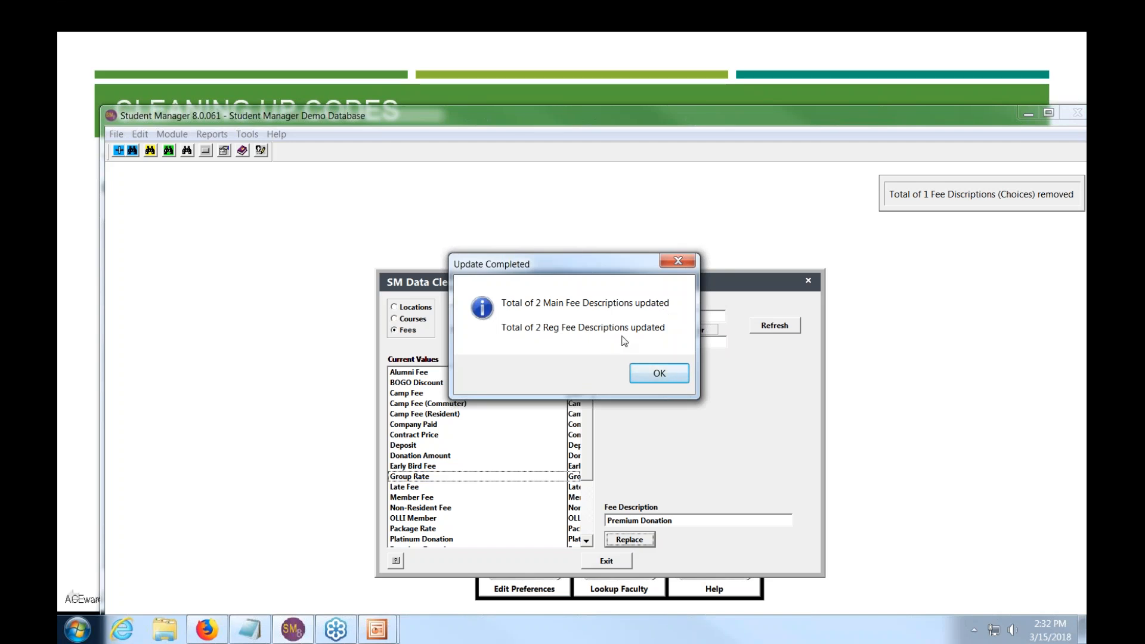
pyautogui.click(636, 374)
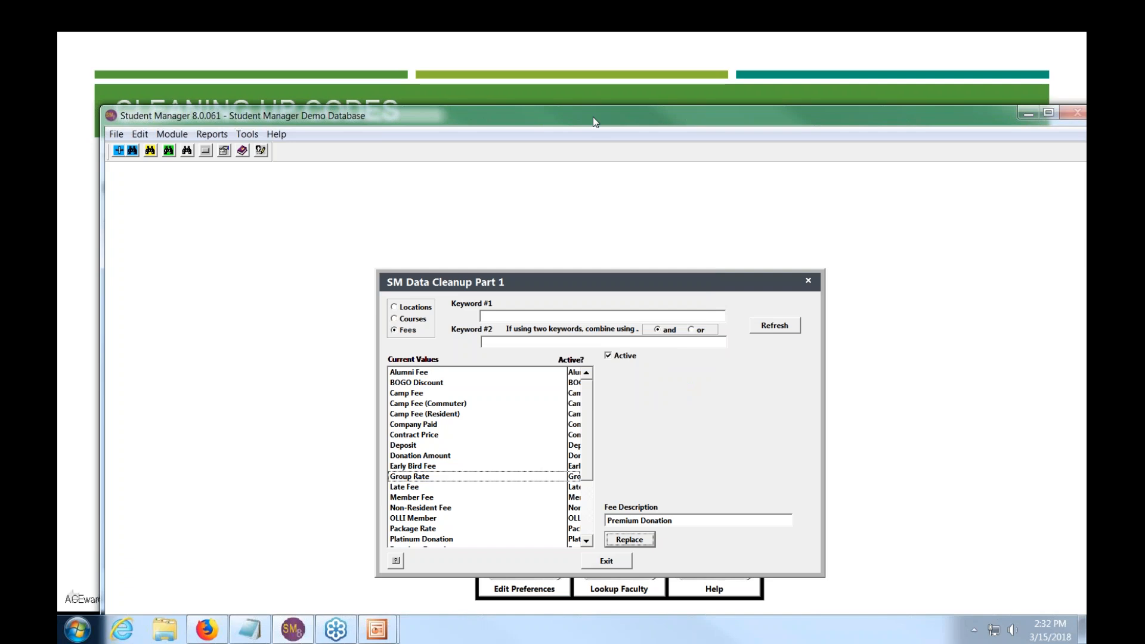
# - Go back to the presentation and advance to the 'Purging Waitlists and Room Use Records' slide
pyautogui.moveTo(593, 116); pyautogui.dragTo(608, 124)
pyautogui.hotkey('alt', 'Tab')
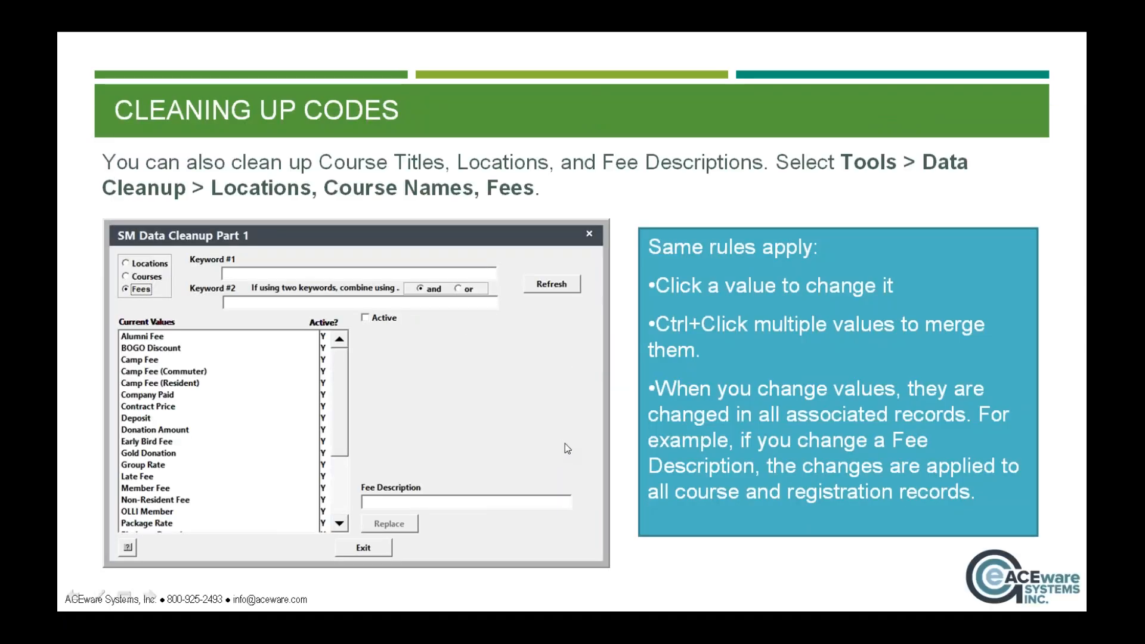
pyautogui.click(565, 443)
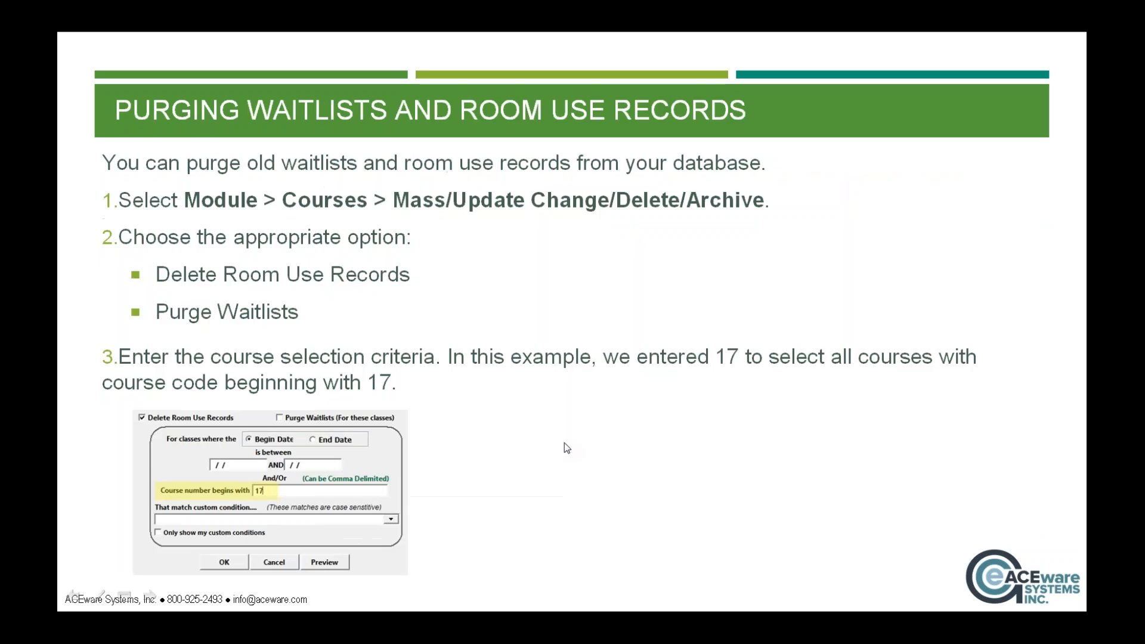
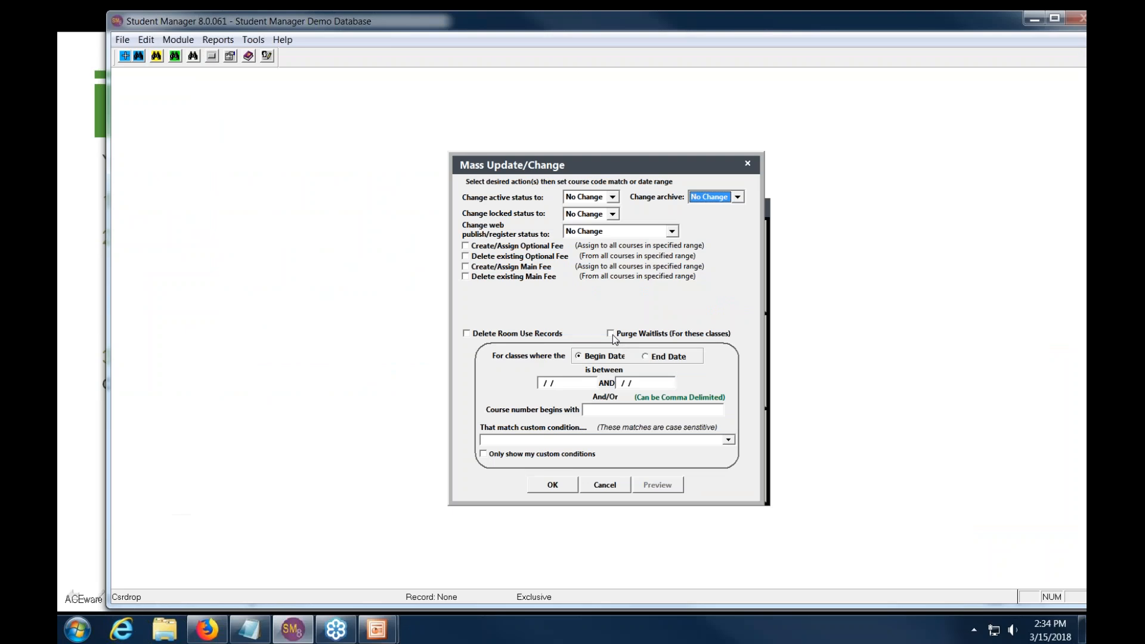
# - Set up a waitlist purge by class end date for course numbers beginning with 17, previewing 39 matches
pyautogui.click(611, 334)
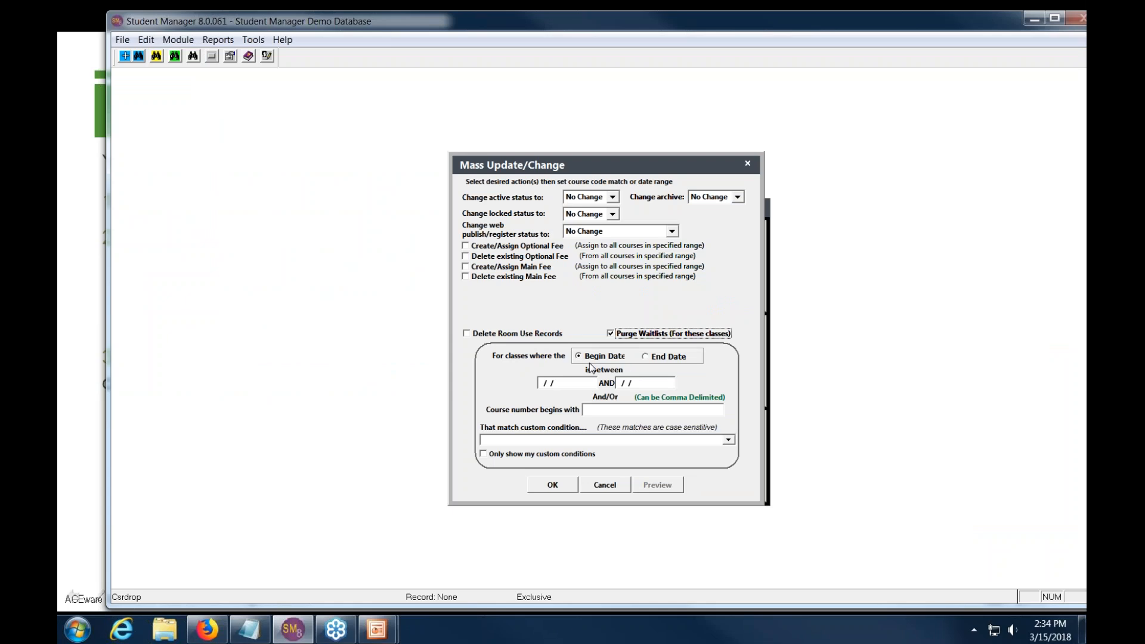
pyautogui.click(645, 357)
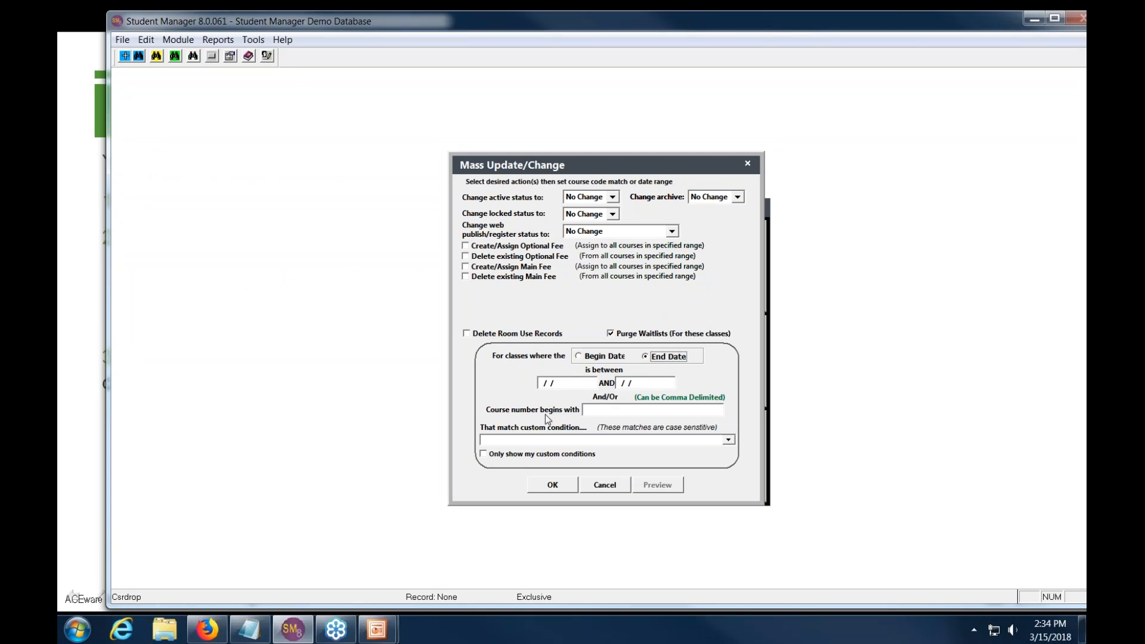
pyautogui.moveTo(601, 412)
pyautogui.click(604, 410)
pyautogui.write('17')
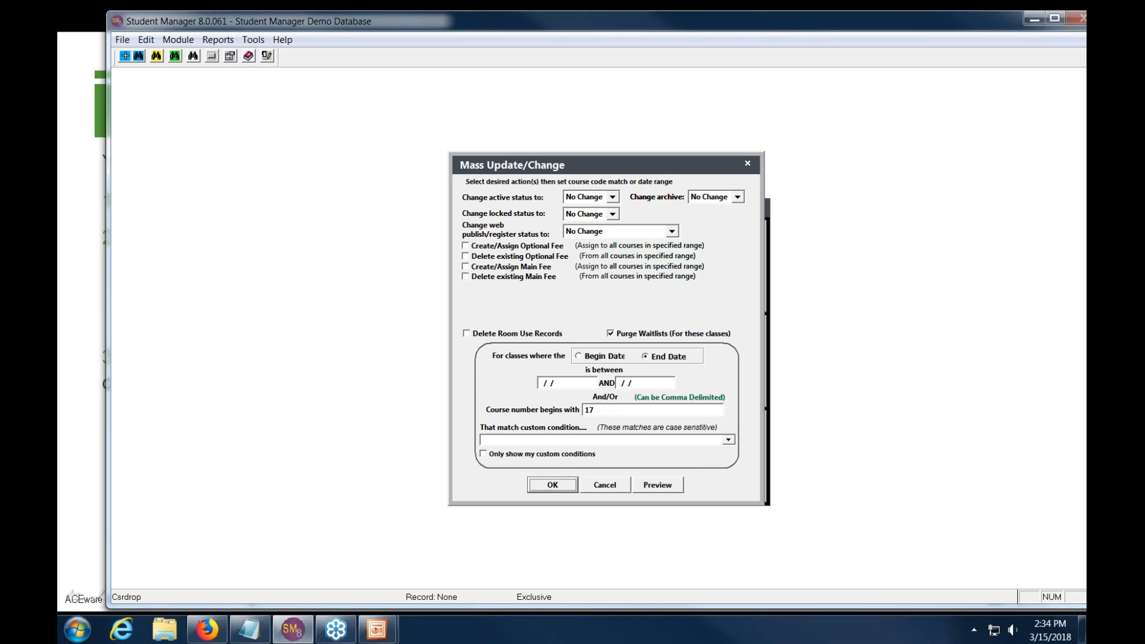
pyautogui.click(658, 485)
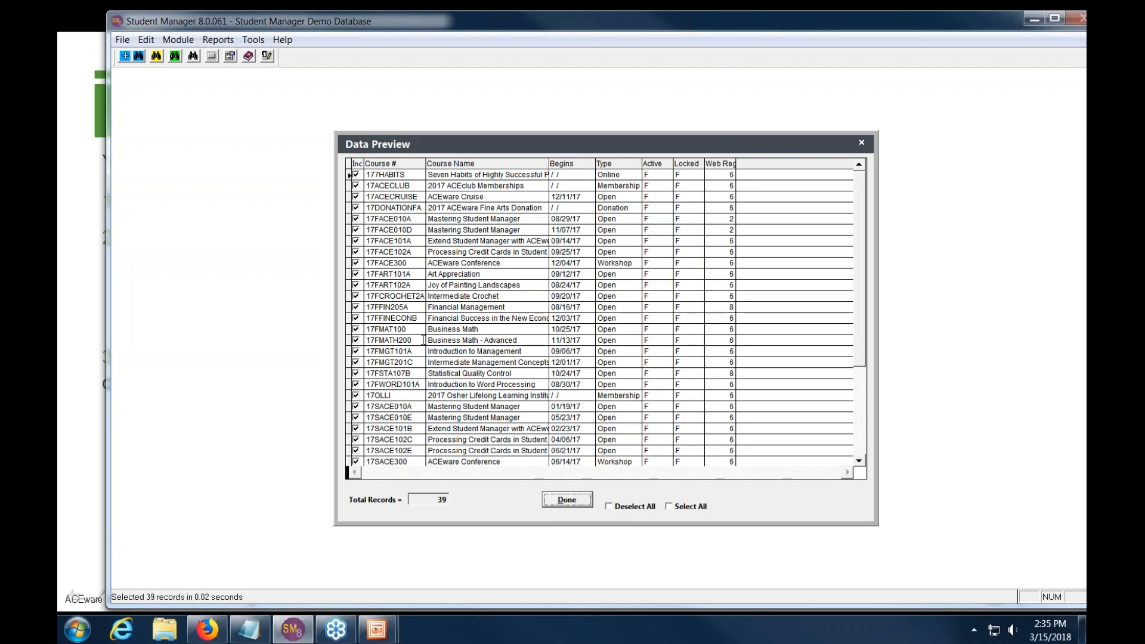
# - Deselect all previewed courses, include only 17SAPPDEVB, and return to the Mass Update/Change settings
pyautogui.moveTo(859, 257); pyautogui.dragTo(839, 223)
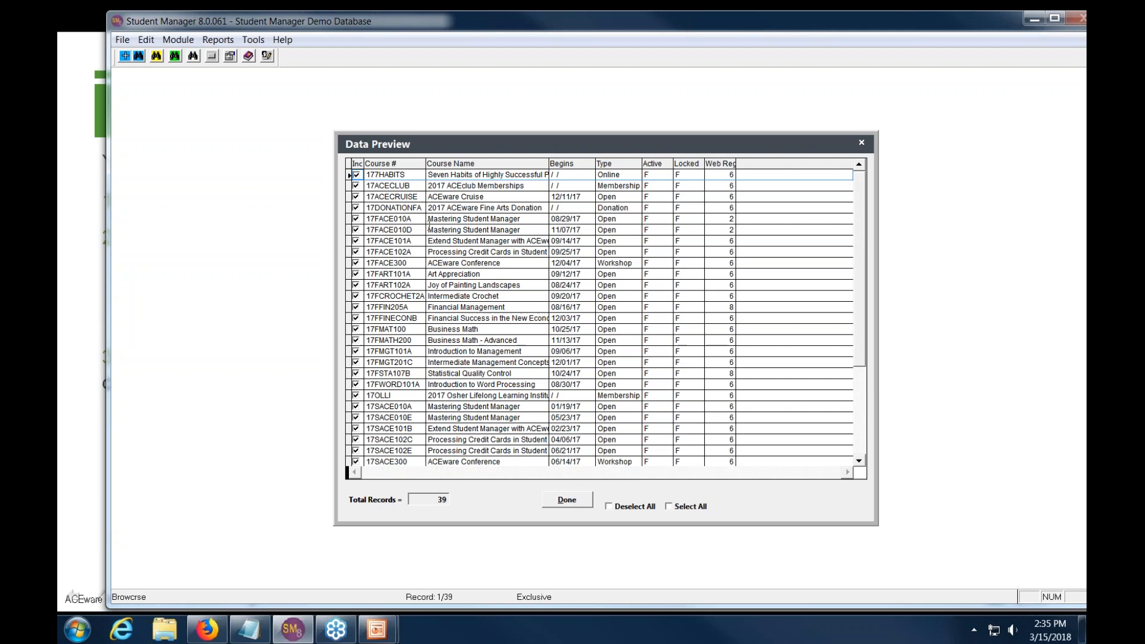
pyautogui.moveTo(515, 150); pyautogui.dragTo(483, 111)
pyautogui.click(592, 486)
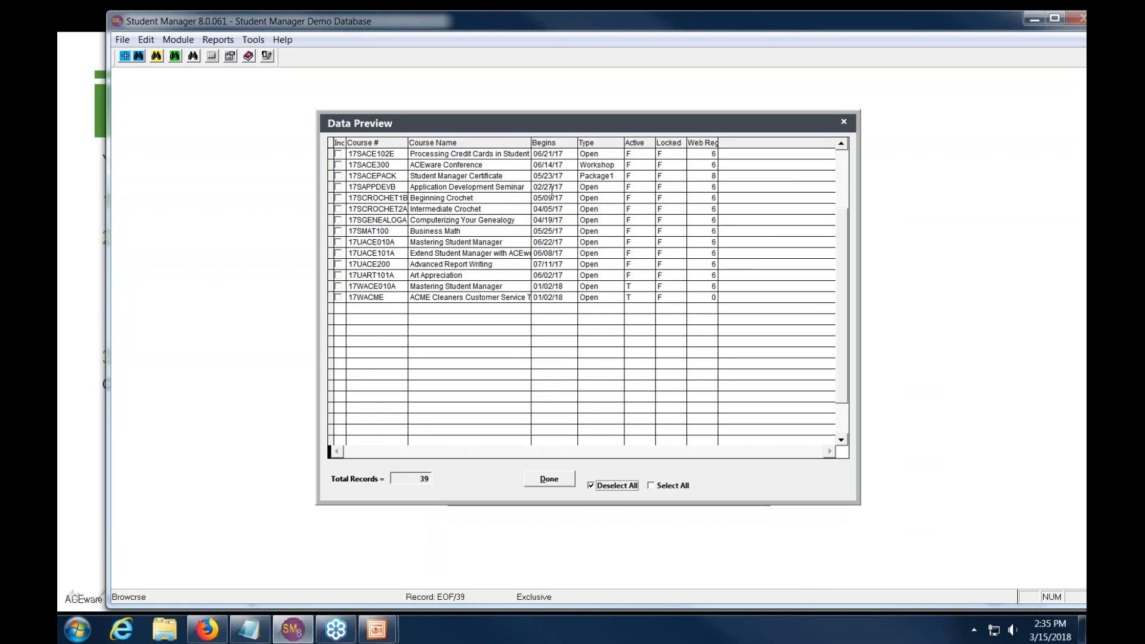
pyautogui.click(338, 187)
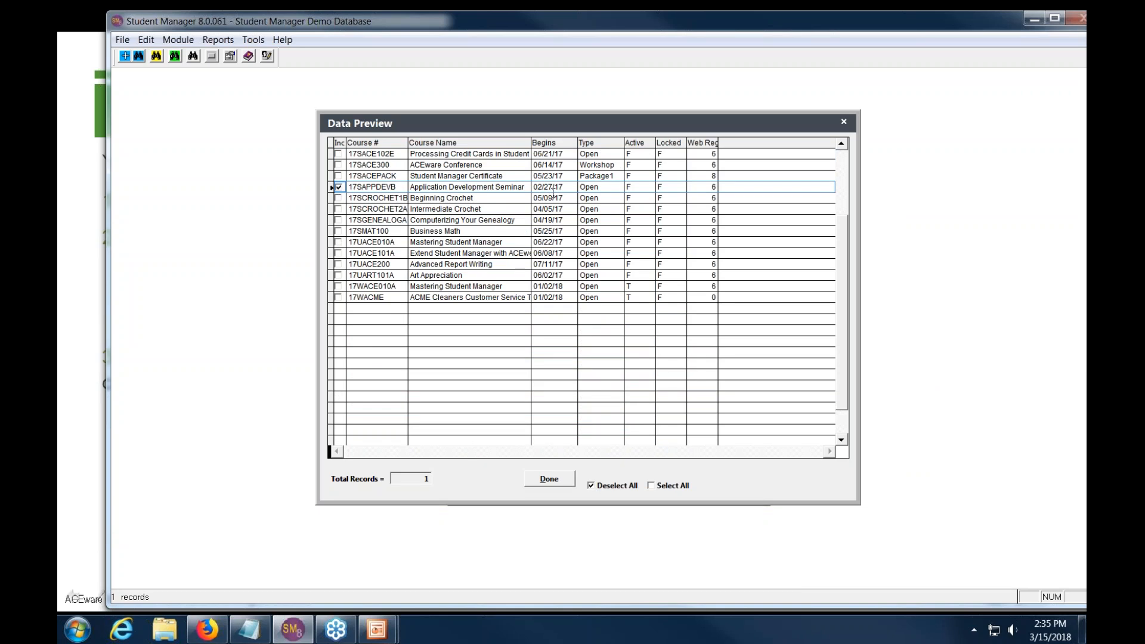
pyautogui.click(550, 480)
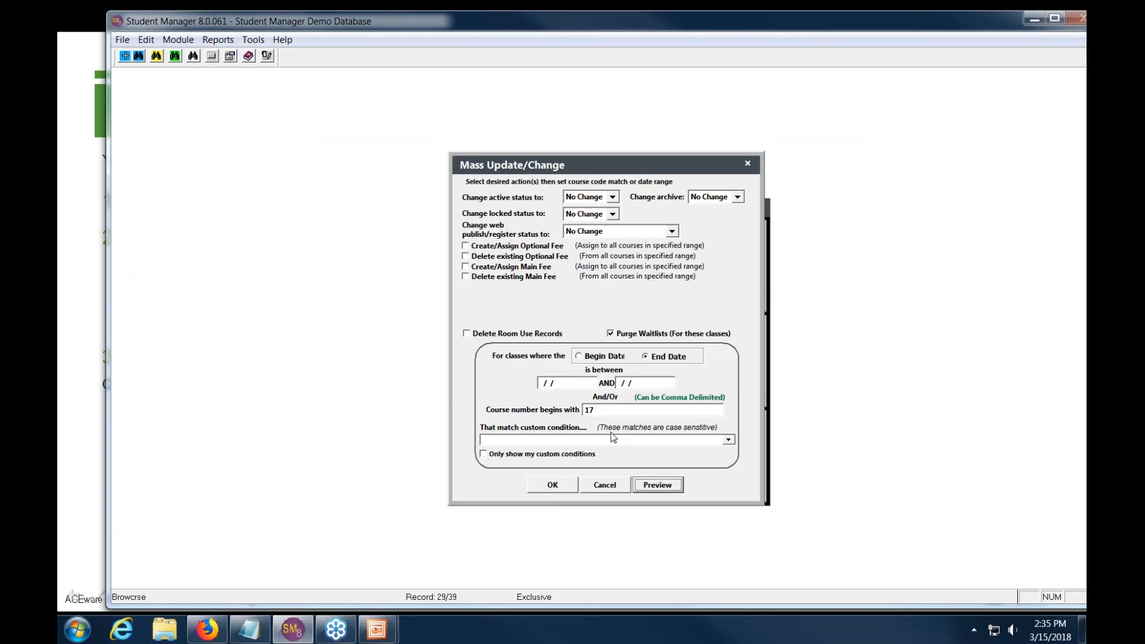
# - Run the waitlist purge, then delete room use records for courses beginning with 17
pyautogui.click(562, 488)
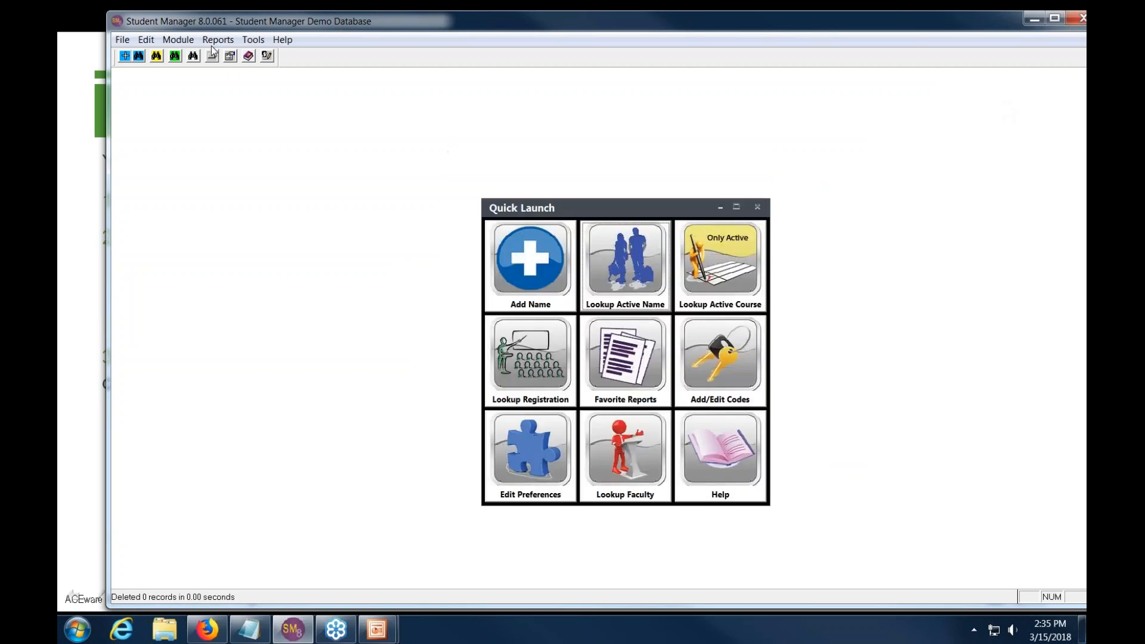
pyautogui.click(178, 40)
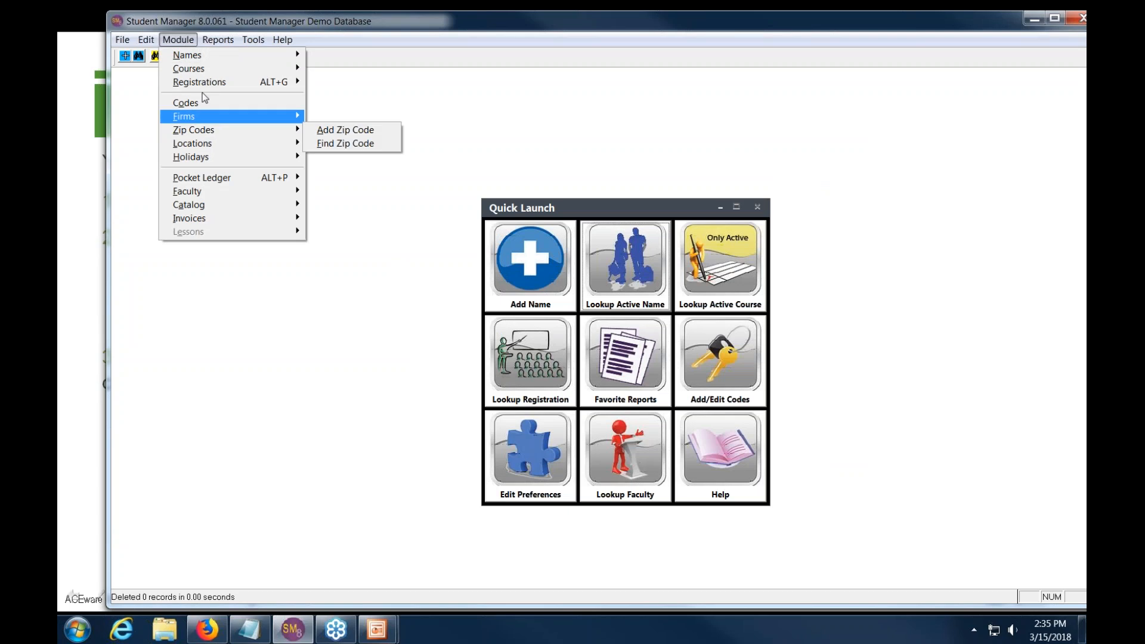
pyautogui.moveTo(230, 70)
pyautogui.click(378, 131)
pyautogui.click(503, 338)
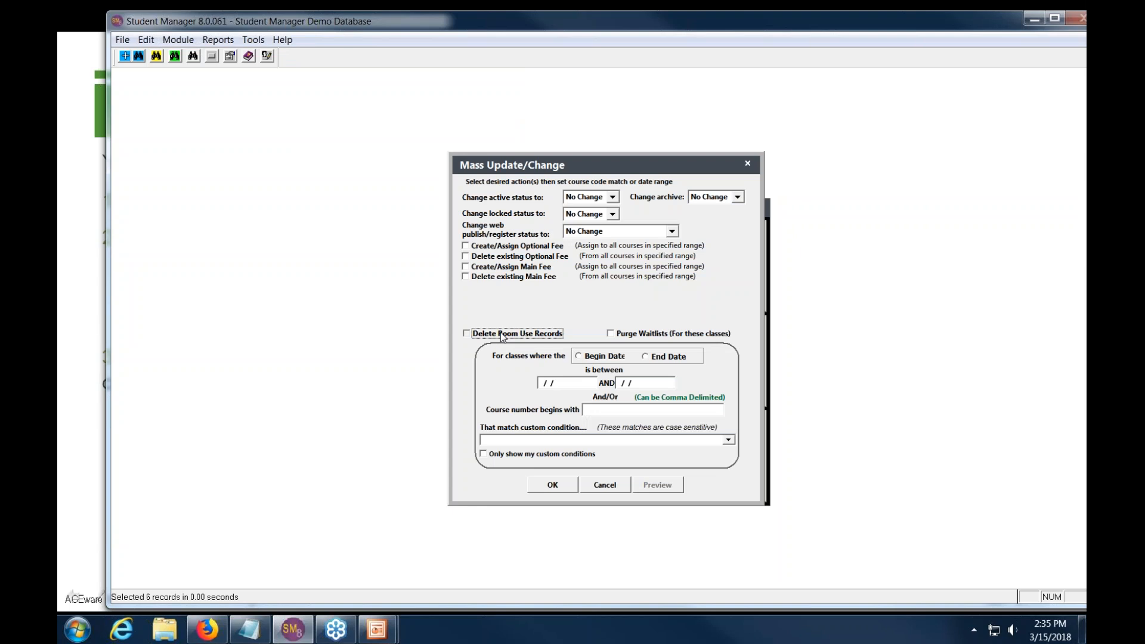
pyautogui.click(502, 334)
pyautogui.press('Return')
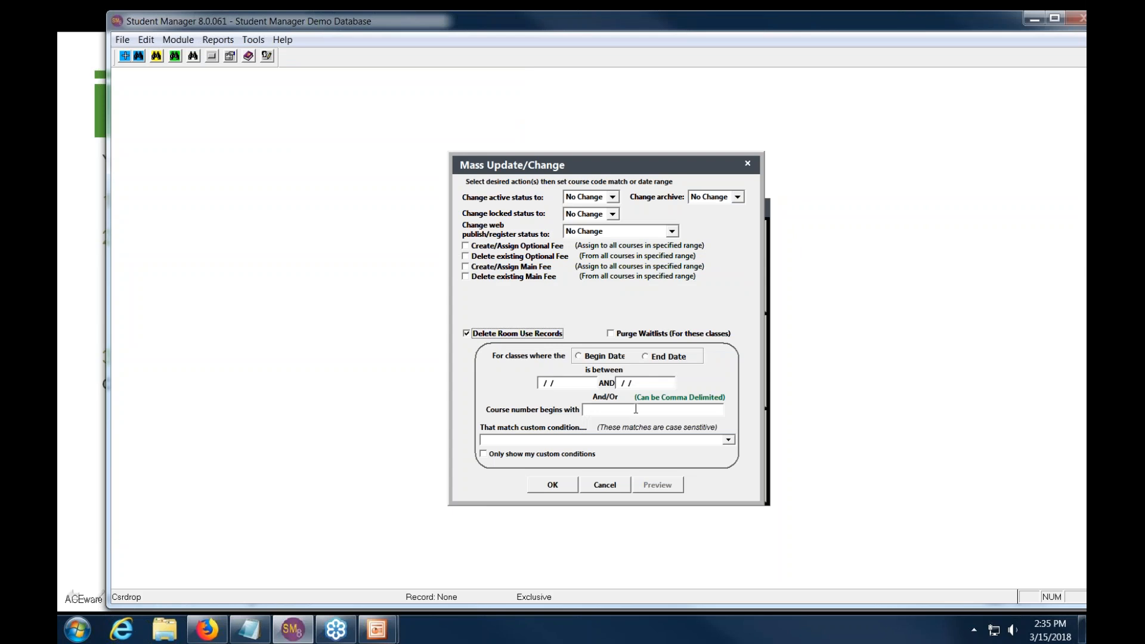
pyautogui.click(630, 410)
pyautogui.write('17')
pyautogui.press('Tab')
pyautogui.press('Return')
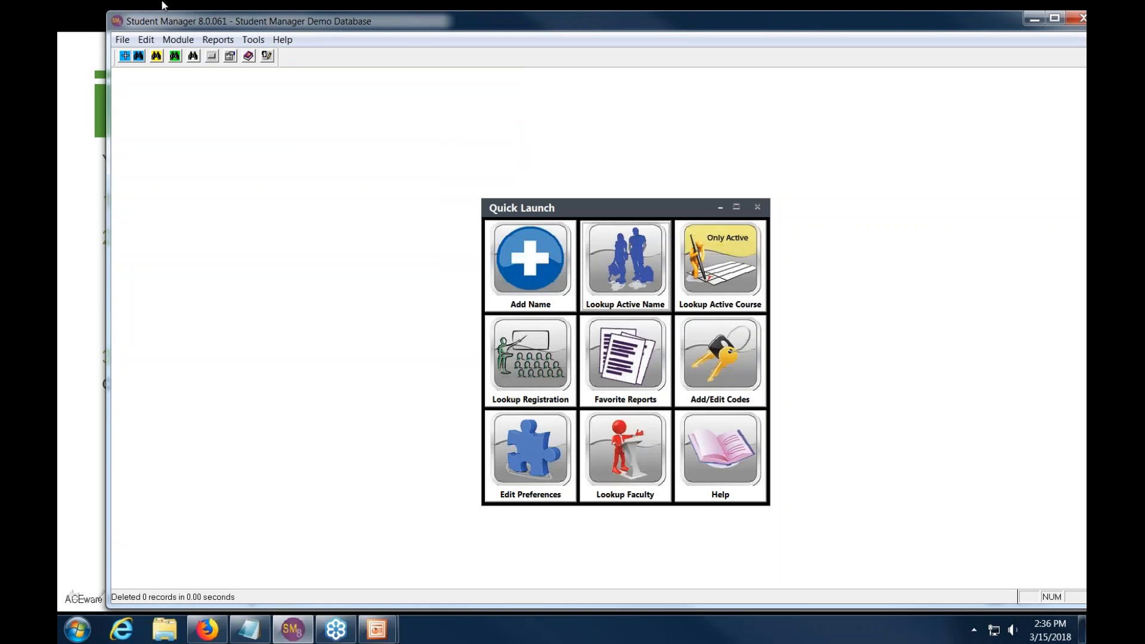
# - Reopen Mass Update/Change with Delete Room Use Records ticked and course prefix 17 entered
pyautogui.click(179, 42)
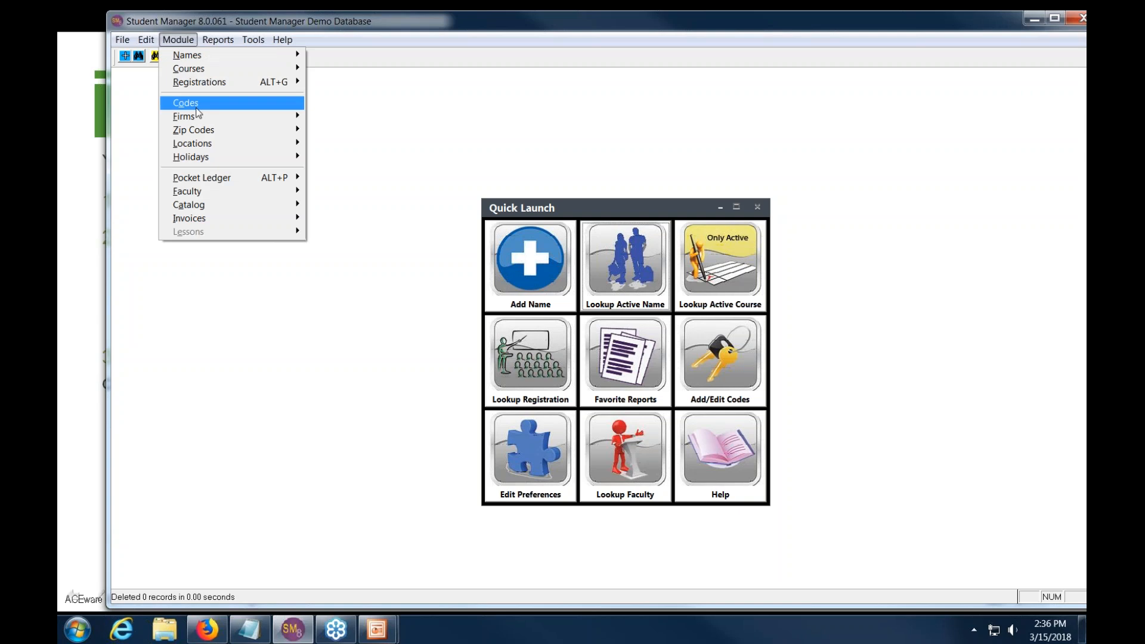
pyautogui.moveTo(205, 70)
pyautogui.click(380, 130)
pyautogui.click(484, 335)
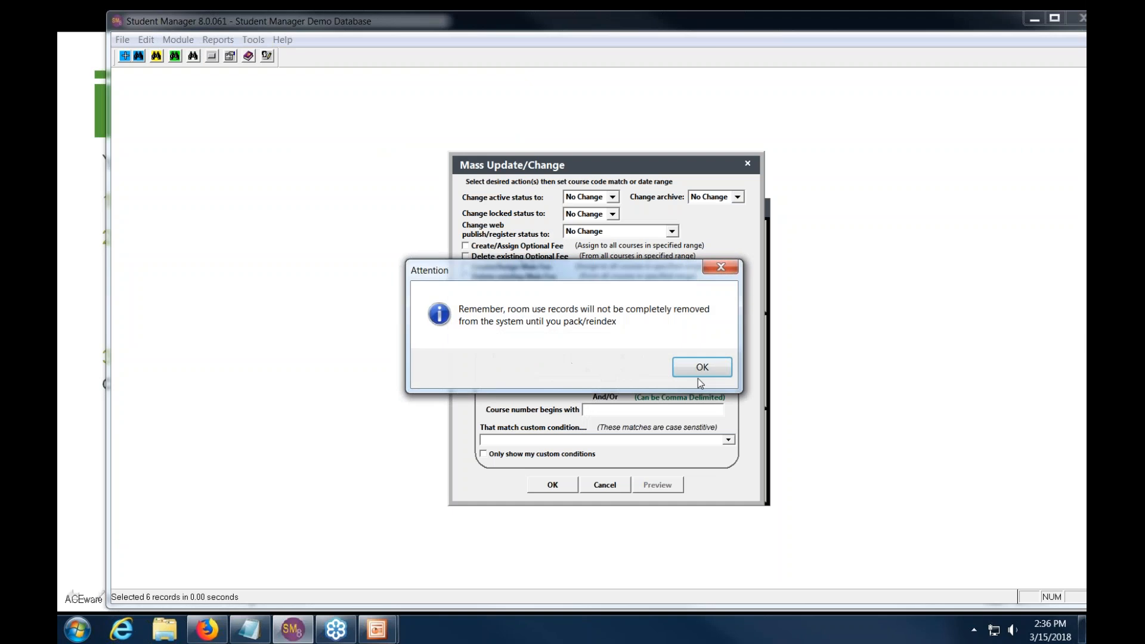
pyautogui.click(697, 371)
pyautogui.click(597, 409)
pyautogui.write('17')
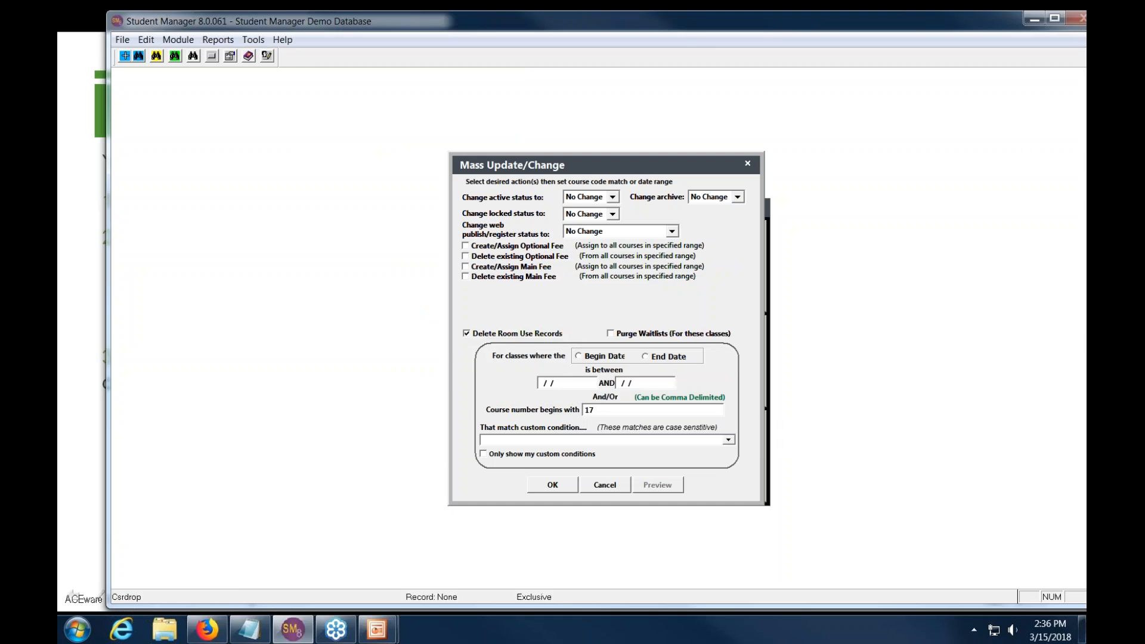
# - Delete room use records for 17SAPPDEVB alone and dismiss the 0-records-deleted result
pyautogui.click(654, 487)
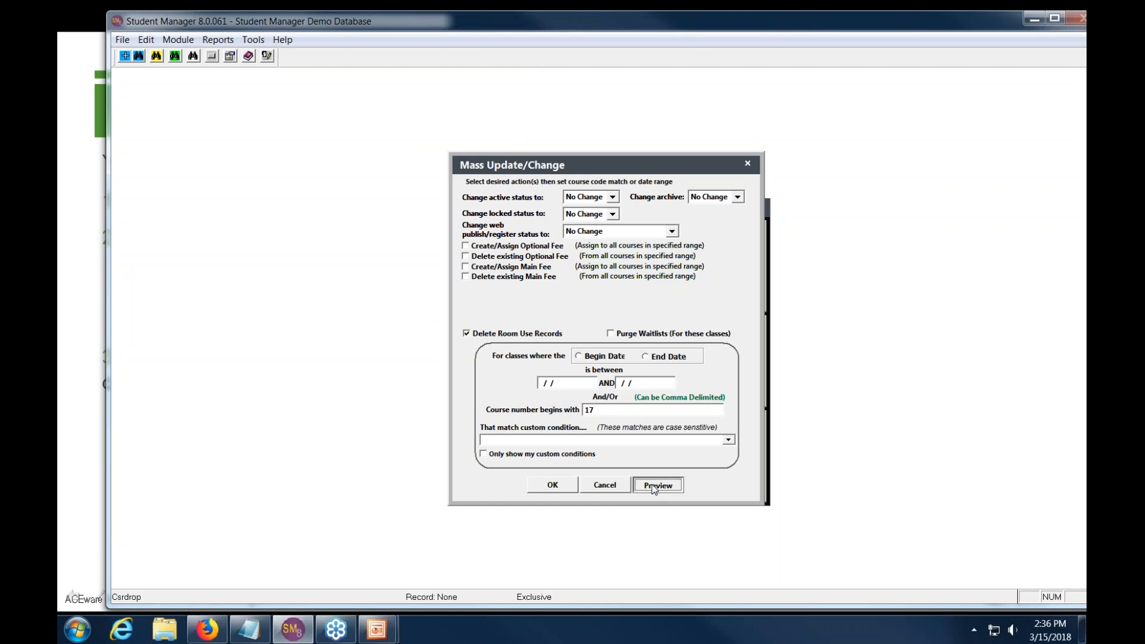
pyautogui.click(611, 508)
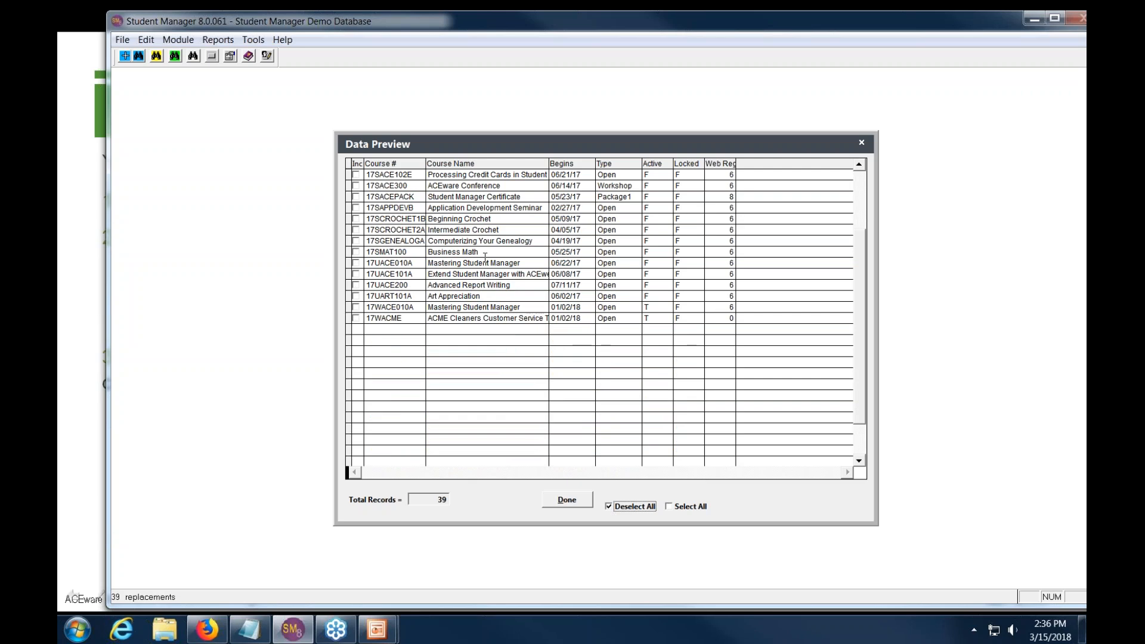
pyautogui.click(356, 208)
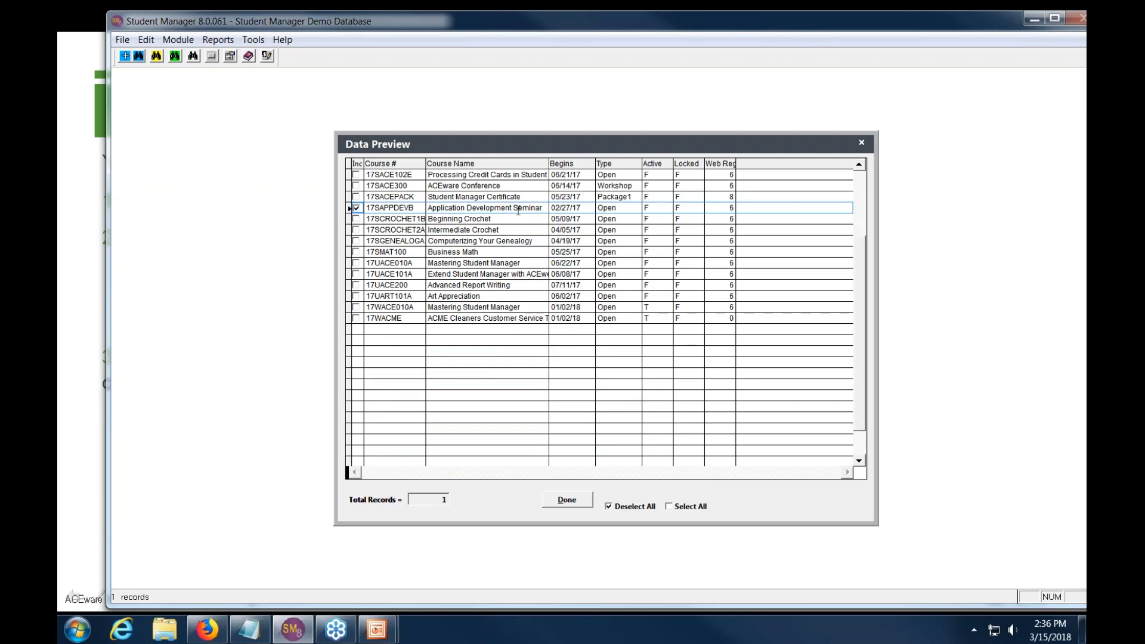
pyautogui.click(566, 501)
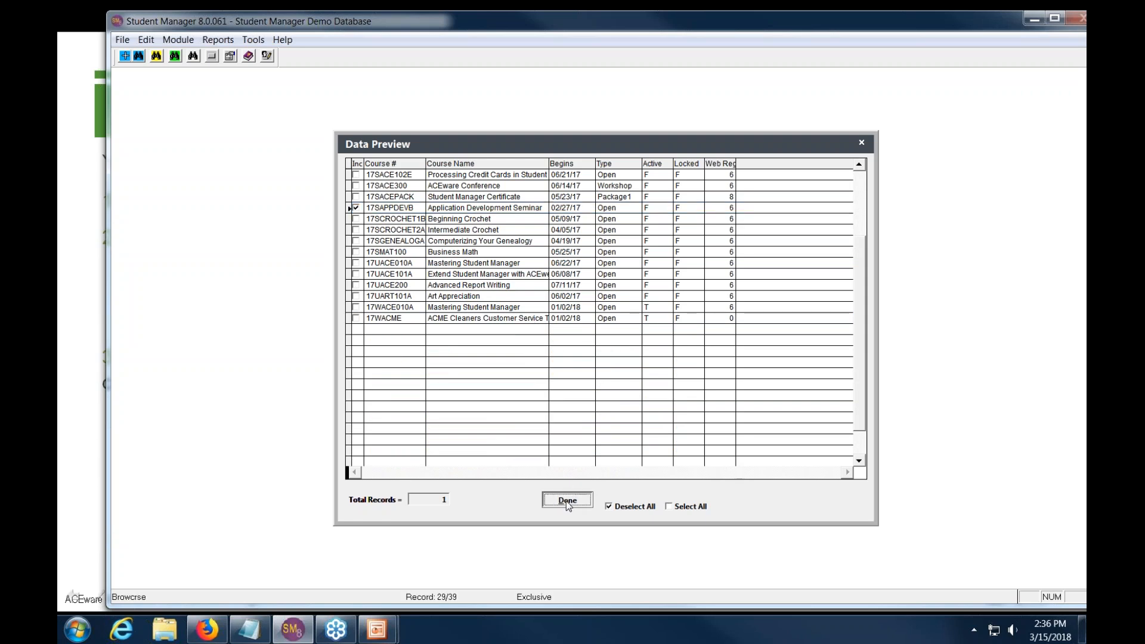
pyautogui.click(560, 491)
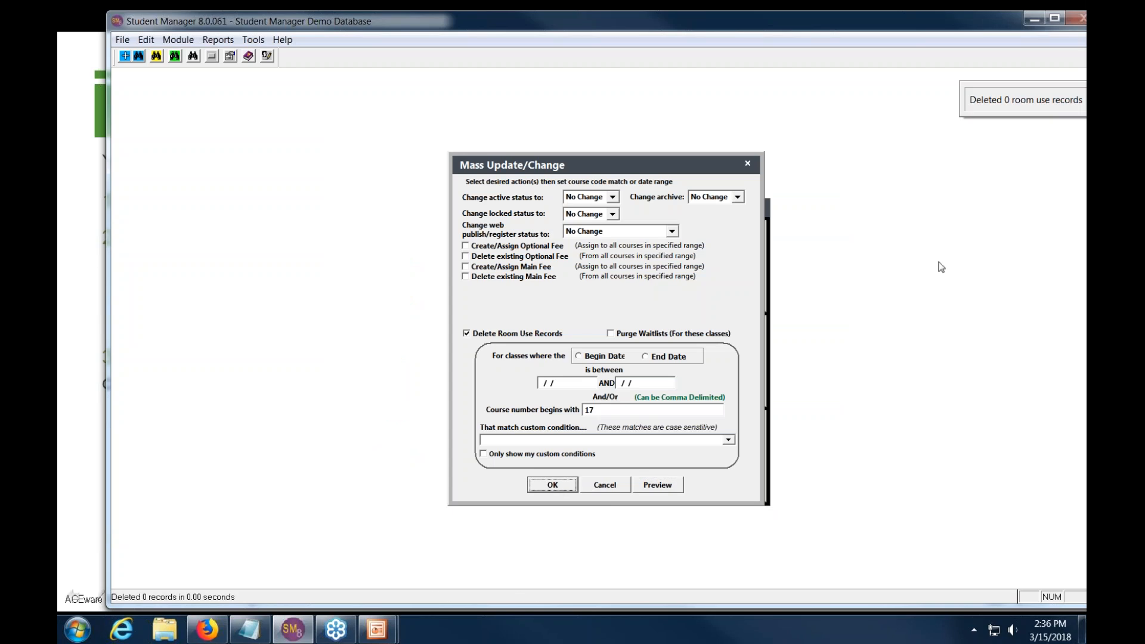
pyautogui.click(1008, 105)
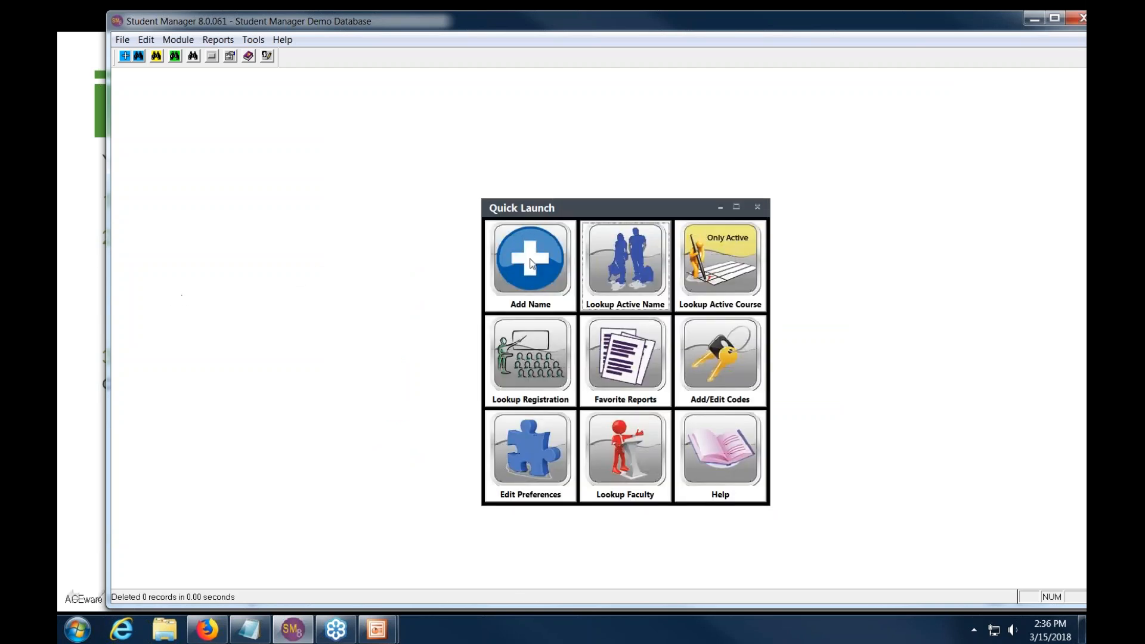
# - Search the courses for 'app' and open course 17SAPPDEVB
pyautogui.click(721, 281)
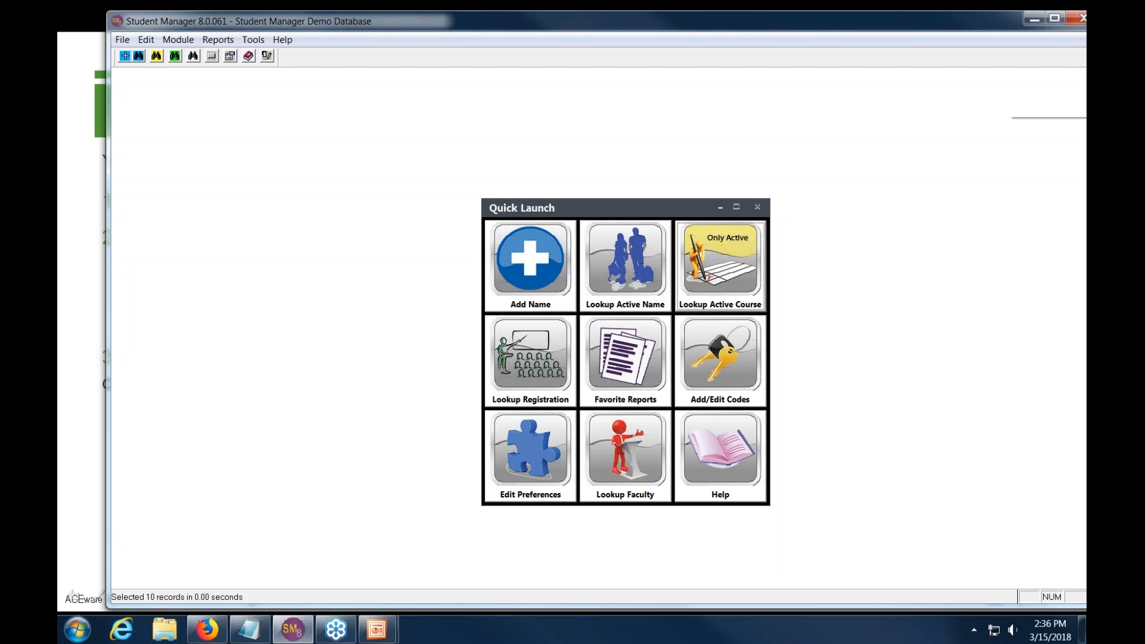
pyautogui.write('app')
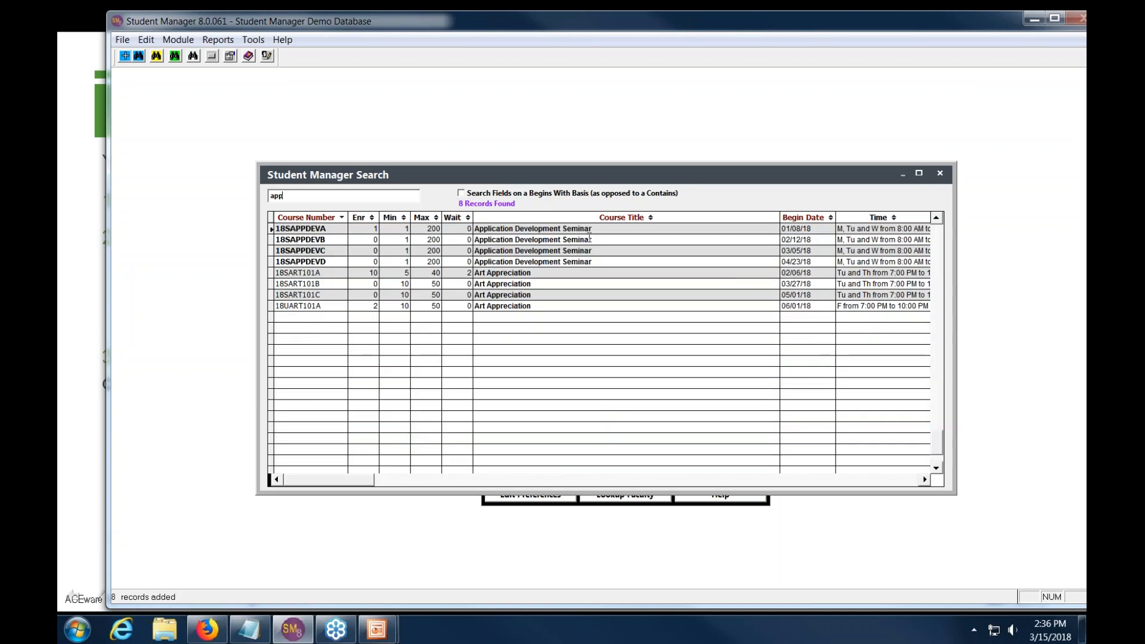
pyautogui.click(178, 40)
pyautogui.moveTo(198, 70)
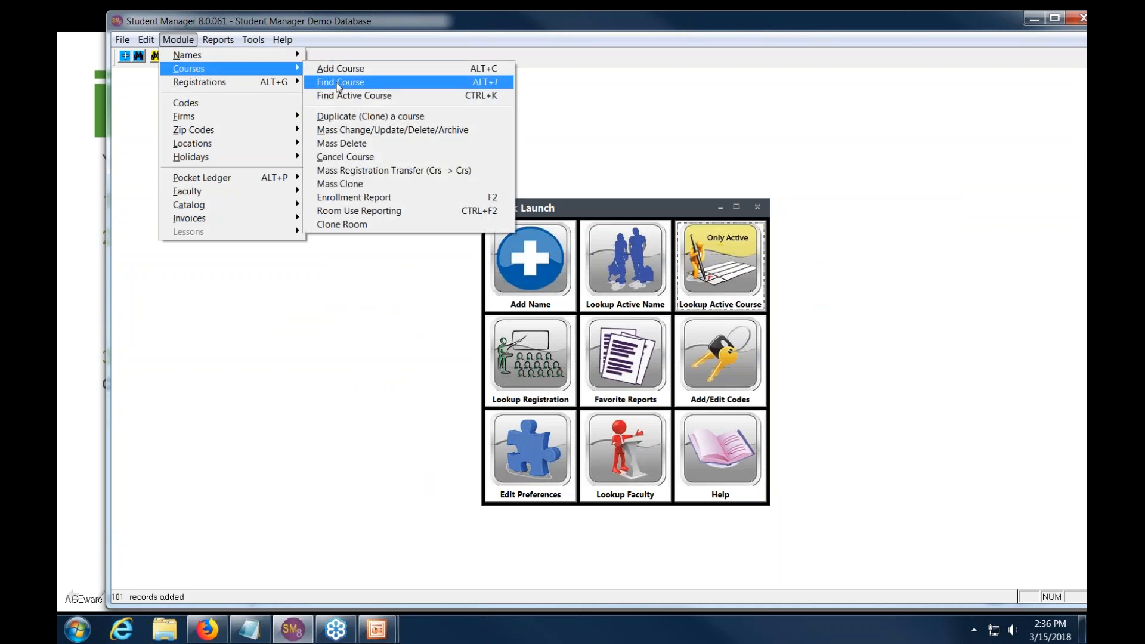
pyautogui.click(338, 83)
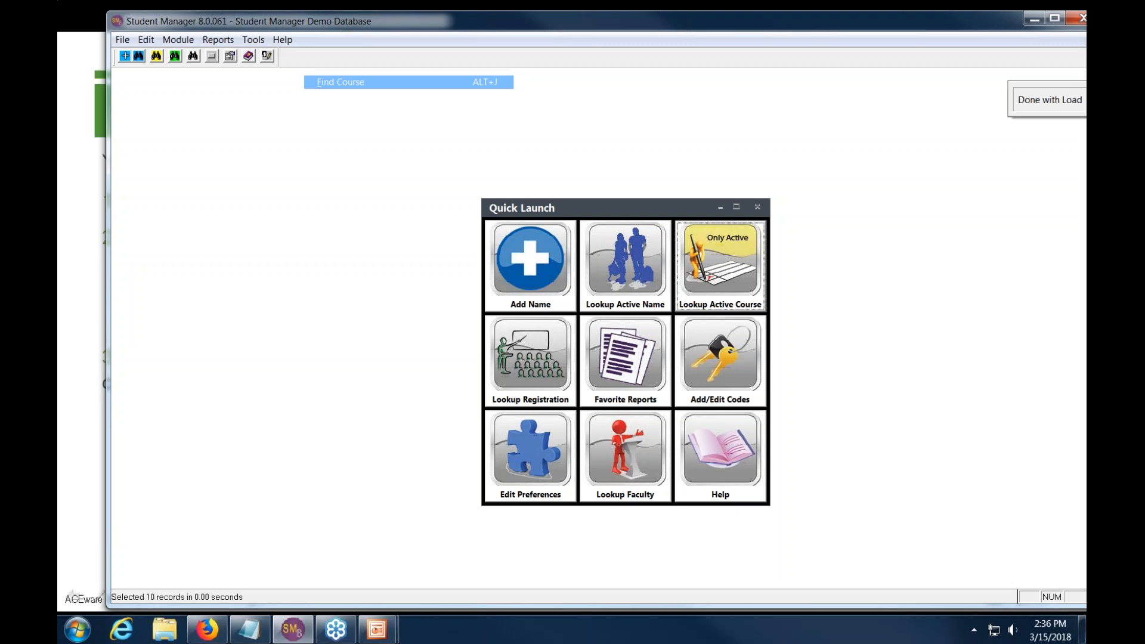
pyautogui.write('app')
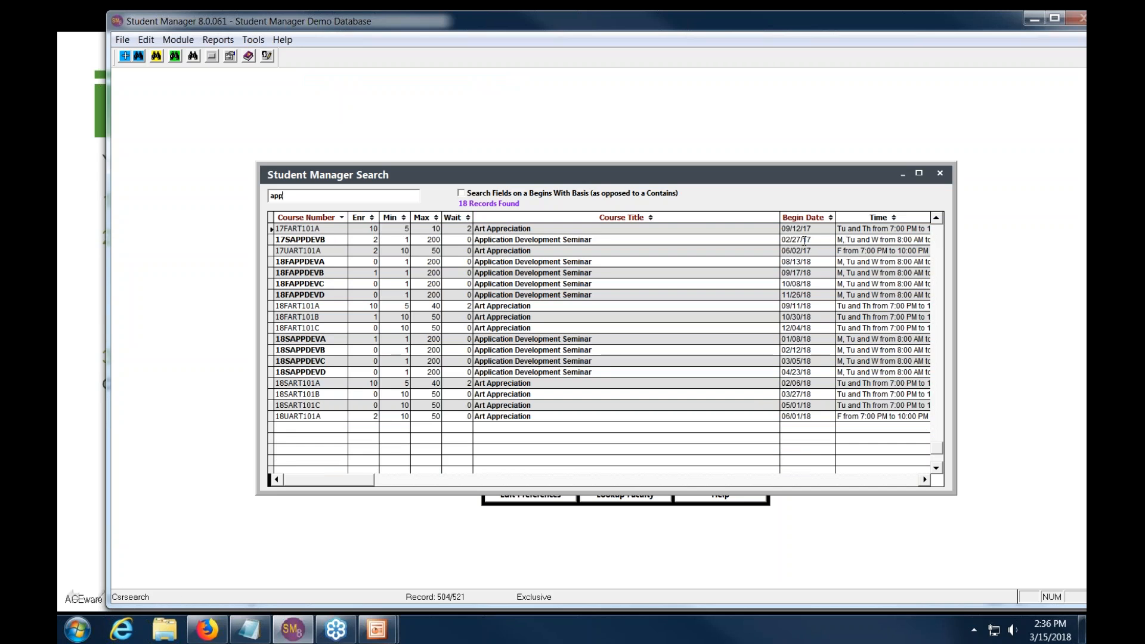
pyautogui.click(326, 240)
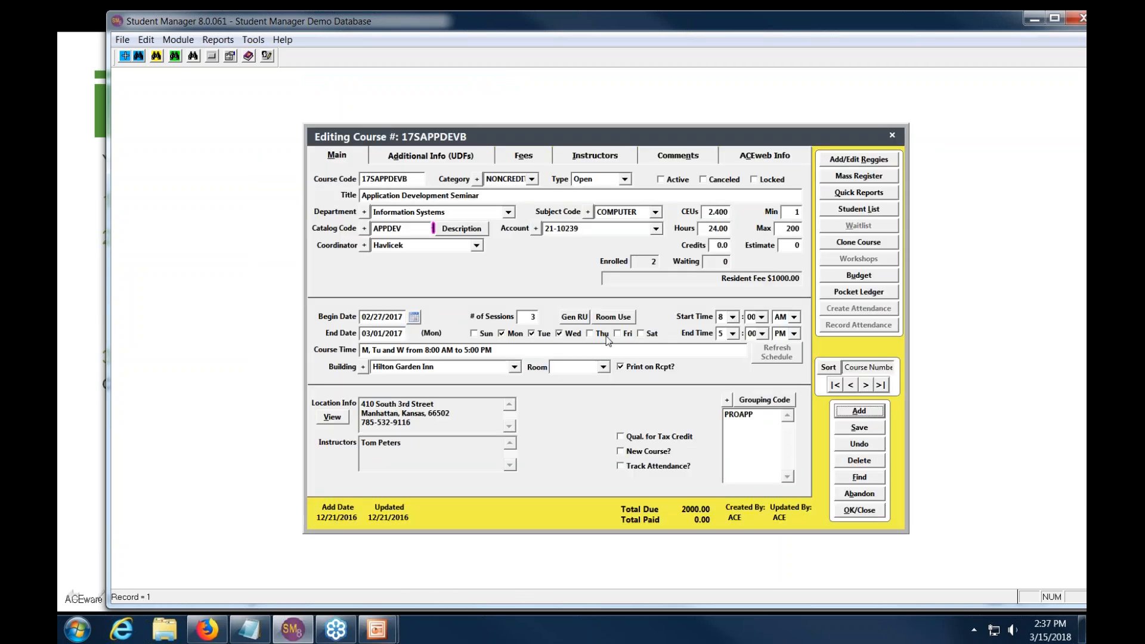
# - View 17SAPPDEVB's room use schedule, then close it and the course record, ignoring the out-of-range error
pyautogui.click(615, 317)
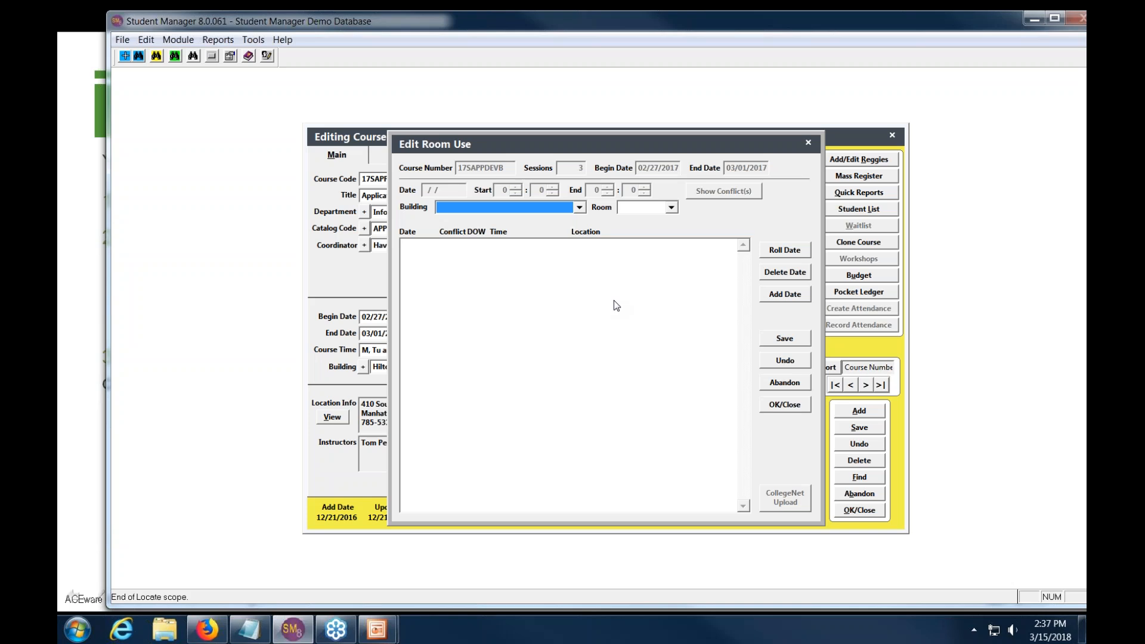
pyautogui.click(789, 408)
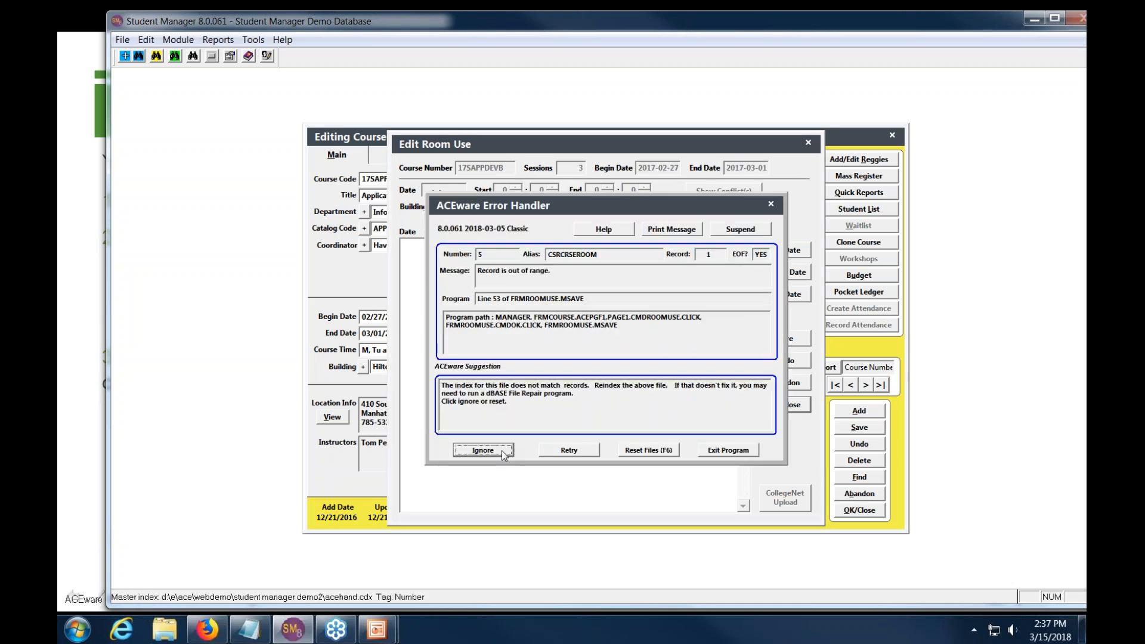
pyautogui.click(494, 454)
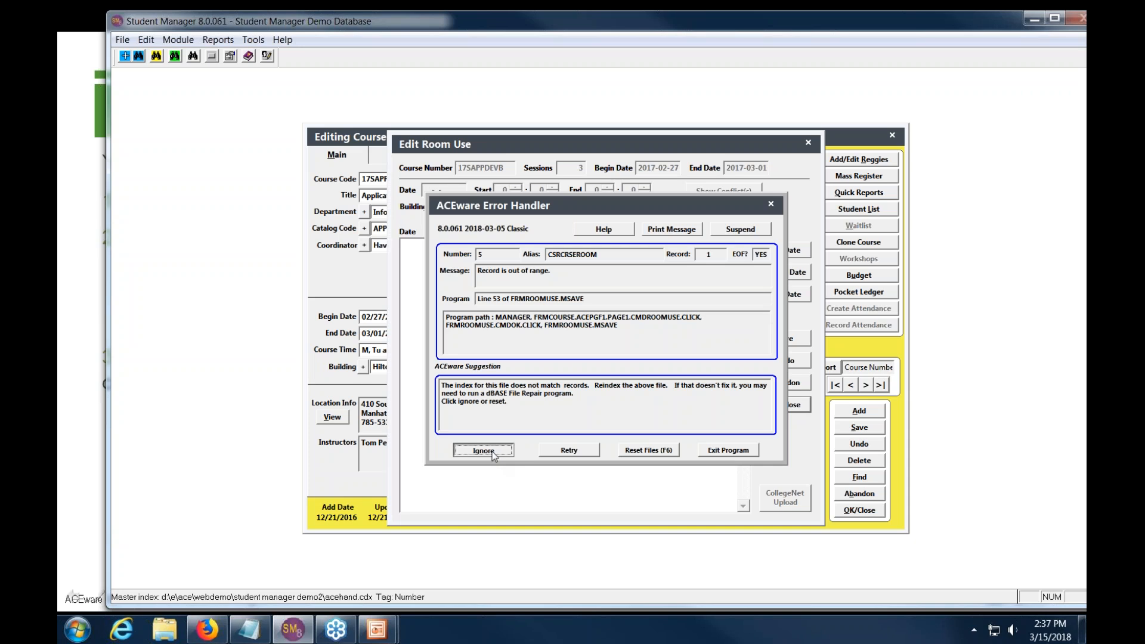
pyautogui.click(856, 511)
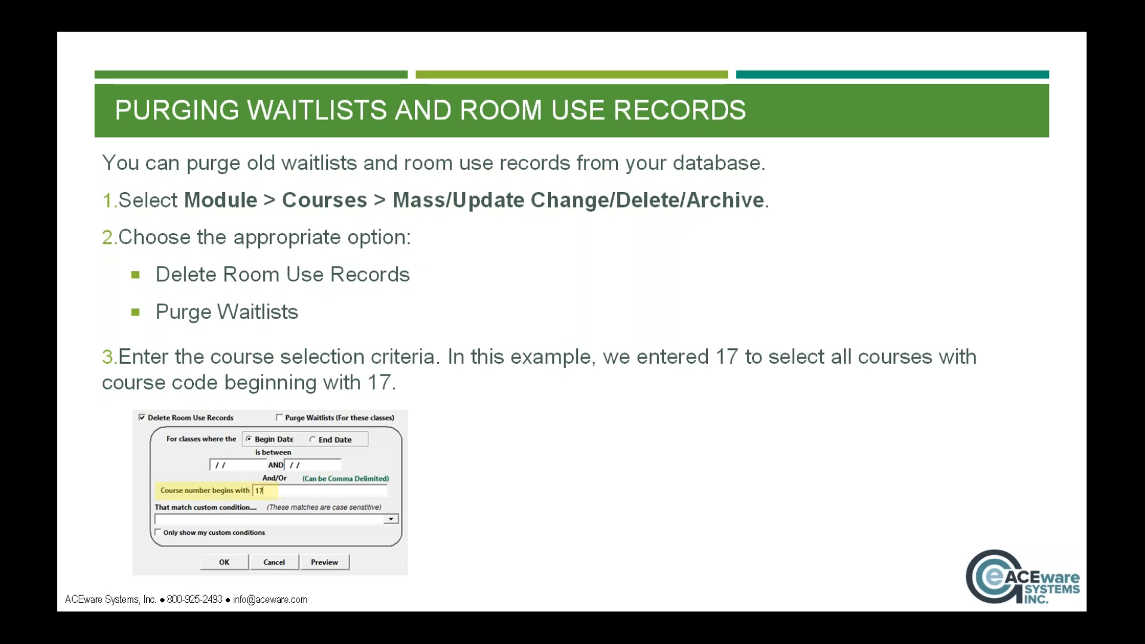
# - Advance the purge slide through steps 4 and 5, then drag Student Manager back on screen
pyautogui.click(866, 310)
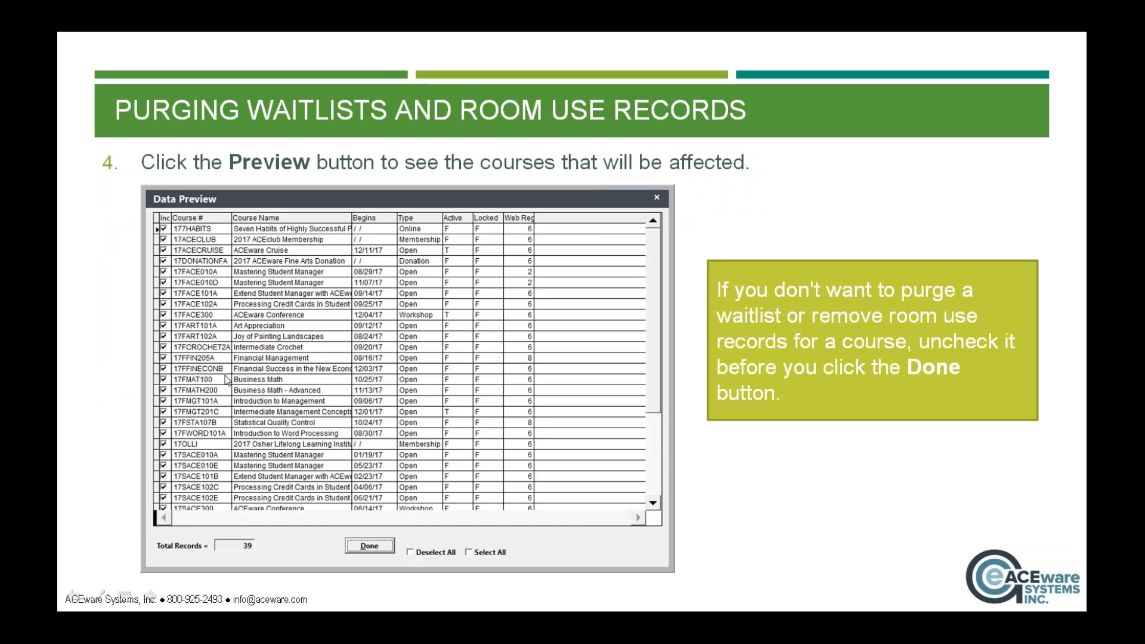
pyautogui.click(763, 204)
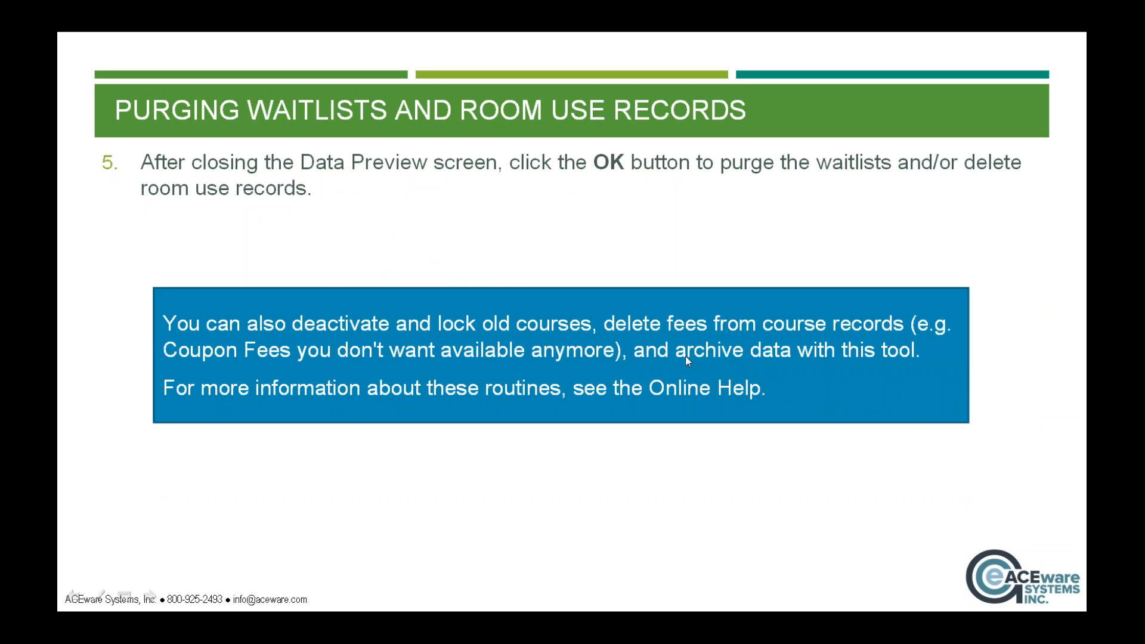
pyautogui.moveTo(1144, 120); pyautogui.dragTo(702, 70)
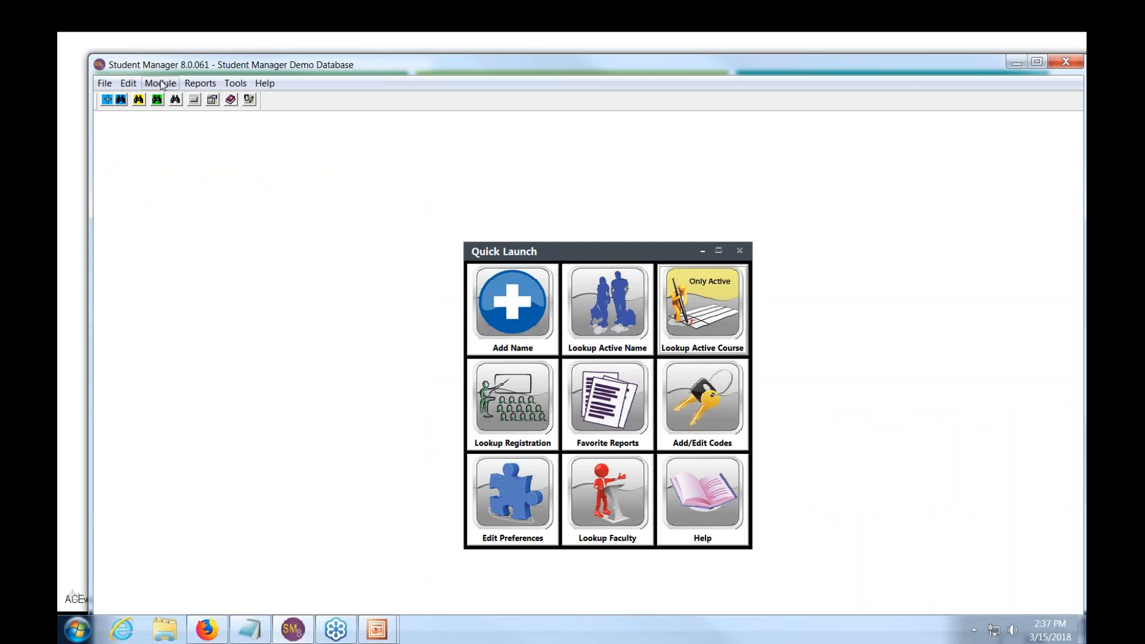
# - Open Mass Change/Update/Delete/Archive from the Courses module menu
pyautogui.click(161, 83)
pyautogui.moveTo(179, 112)
pyautogui.click(411, 175)
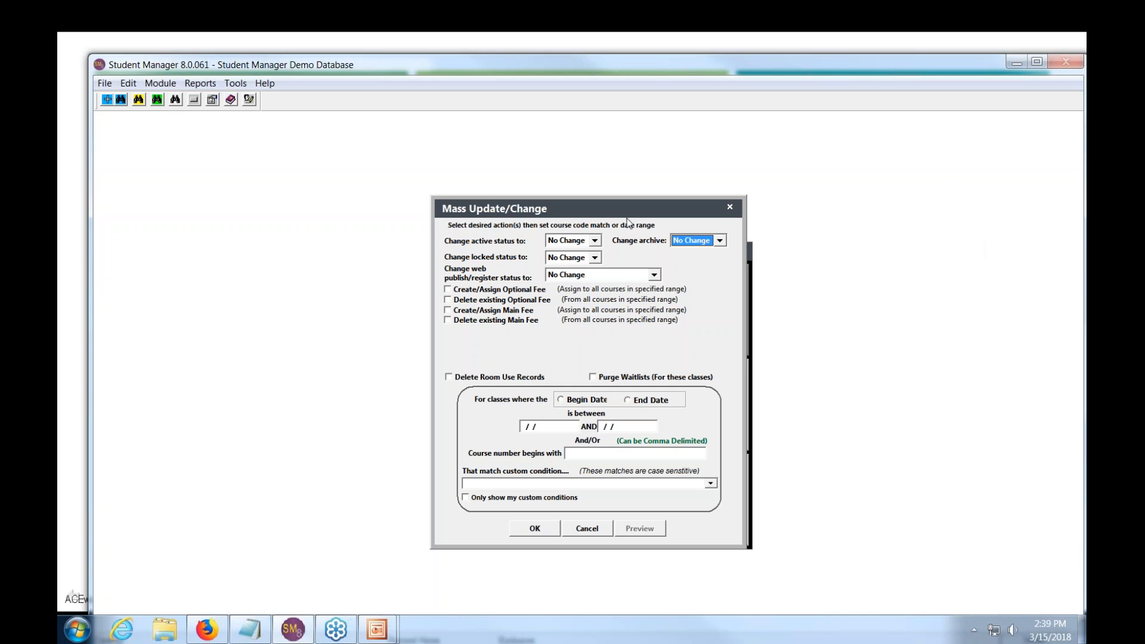
# - Set active status to Active for prefix 17, limit it to 17SACE102E, and apply the update
pyautogui.click(594, 241)
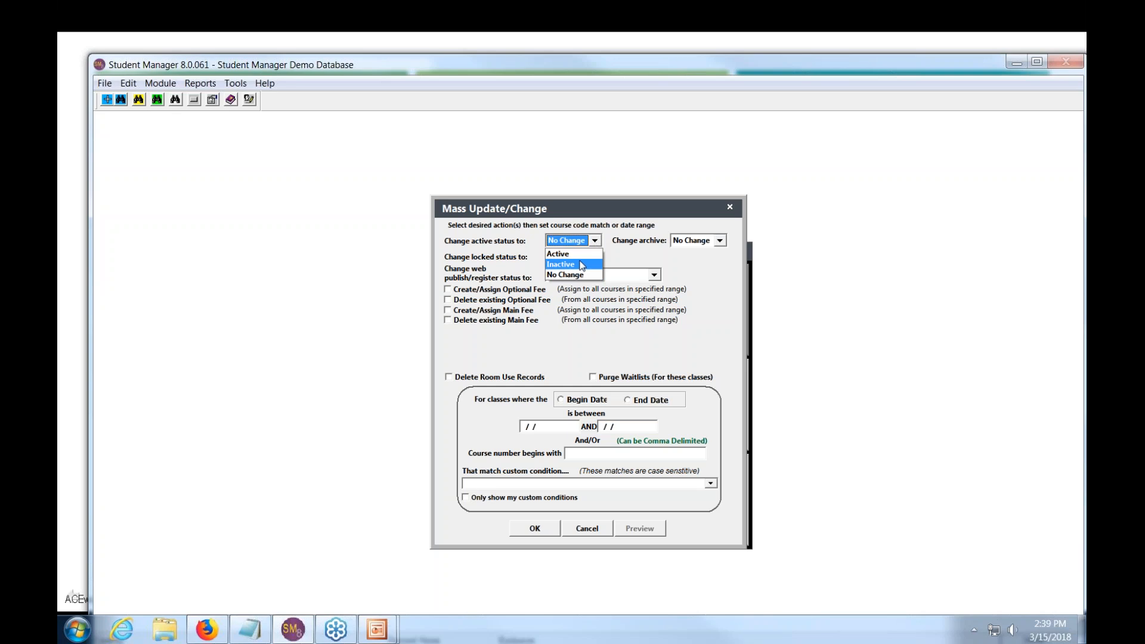
pyautogui.click(581, 265)
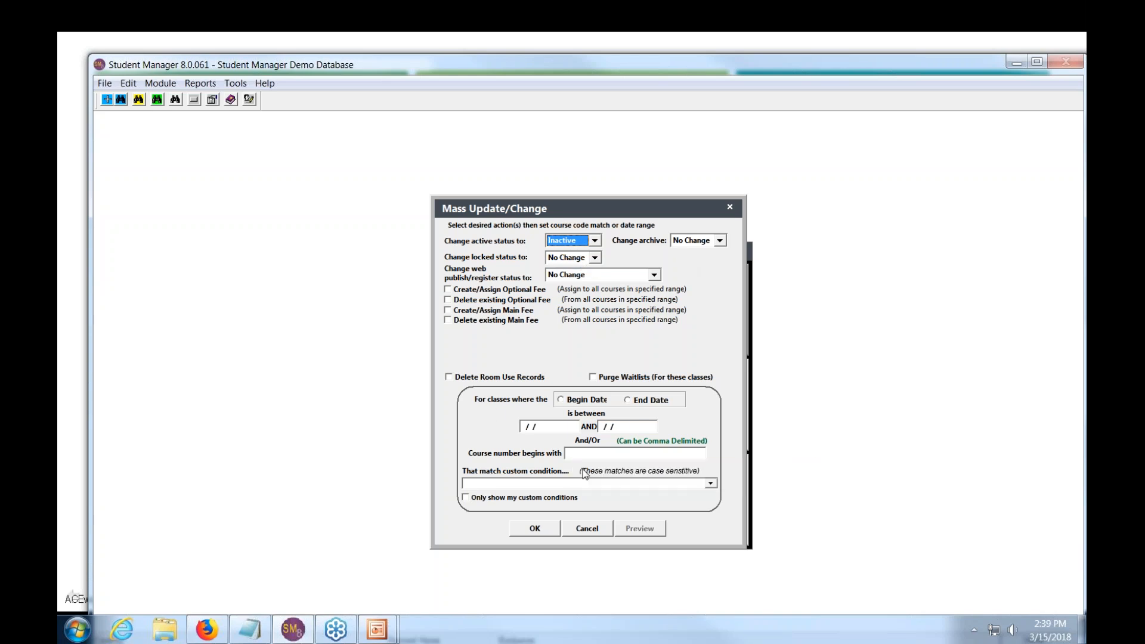
pyautogui.click(595, 241)
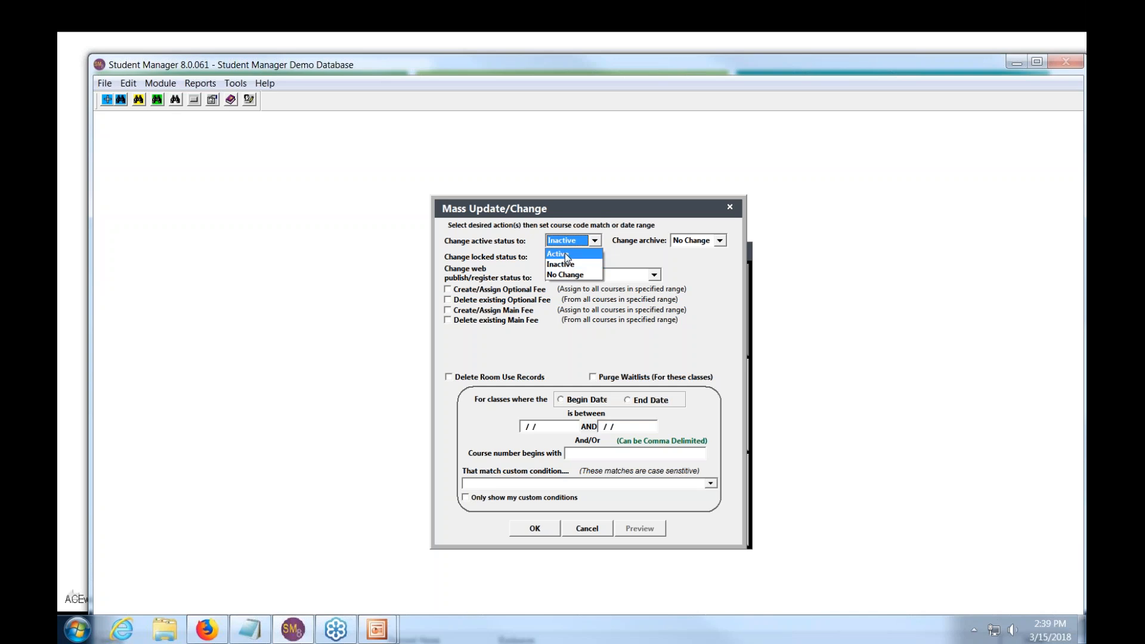
pyautogui.click(567, 255)
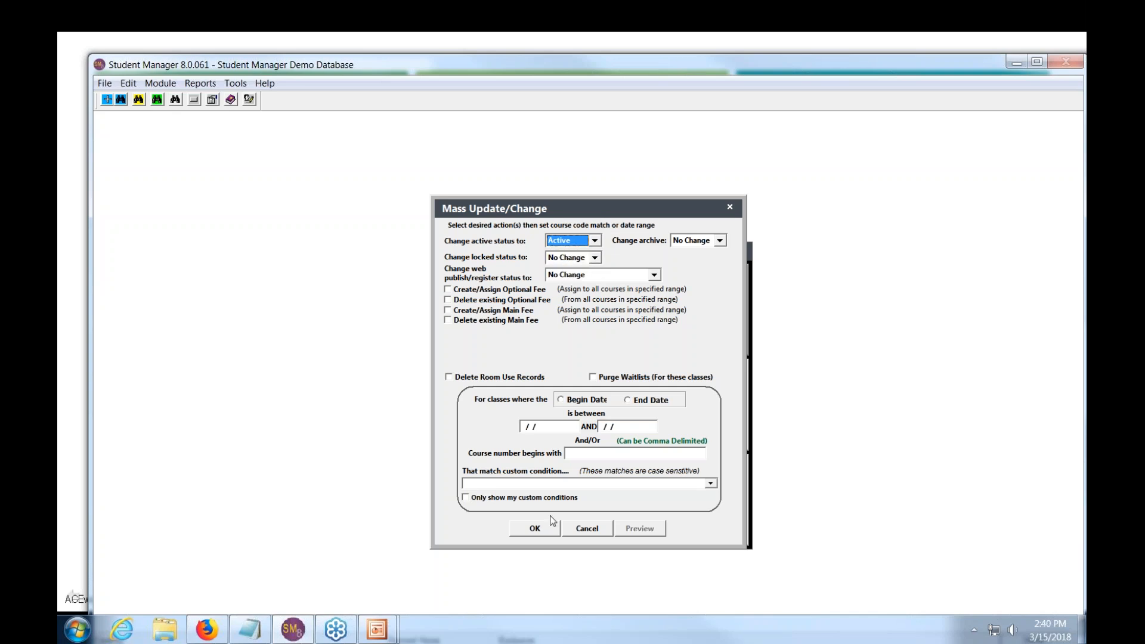
pyautogui.click(609, 454)
pyautogui.write('17')
pyautogui.click(640, 530)
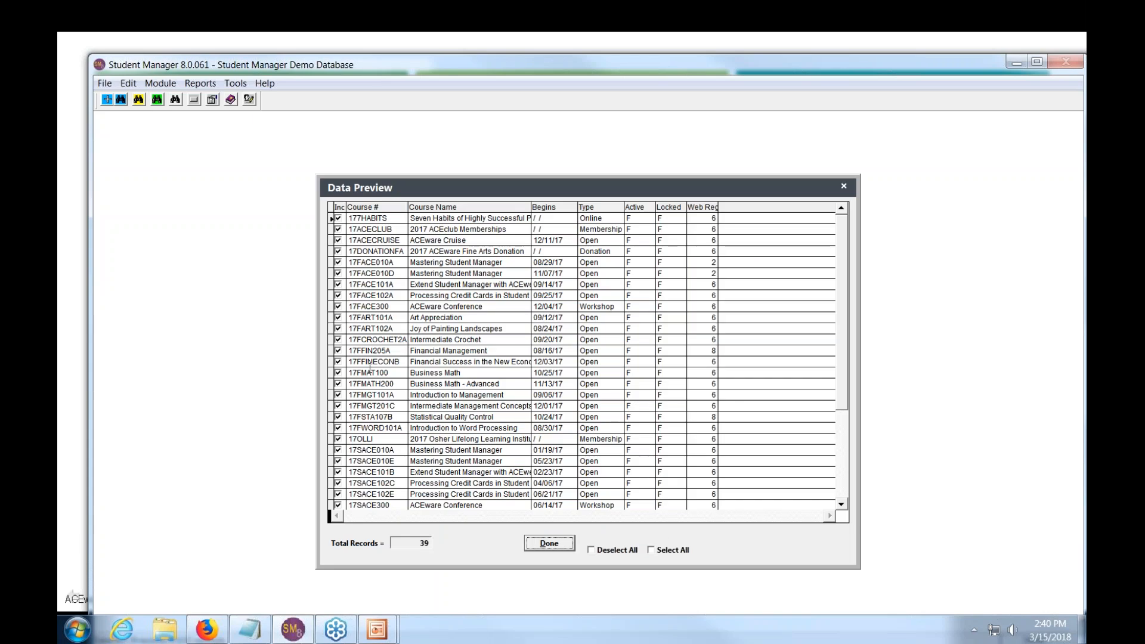
pyautogui.click(598, 555)
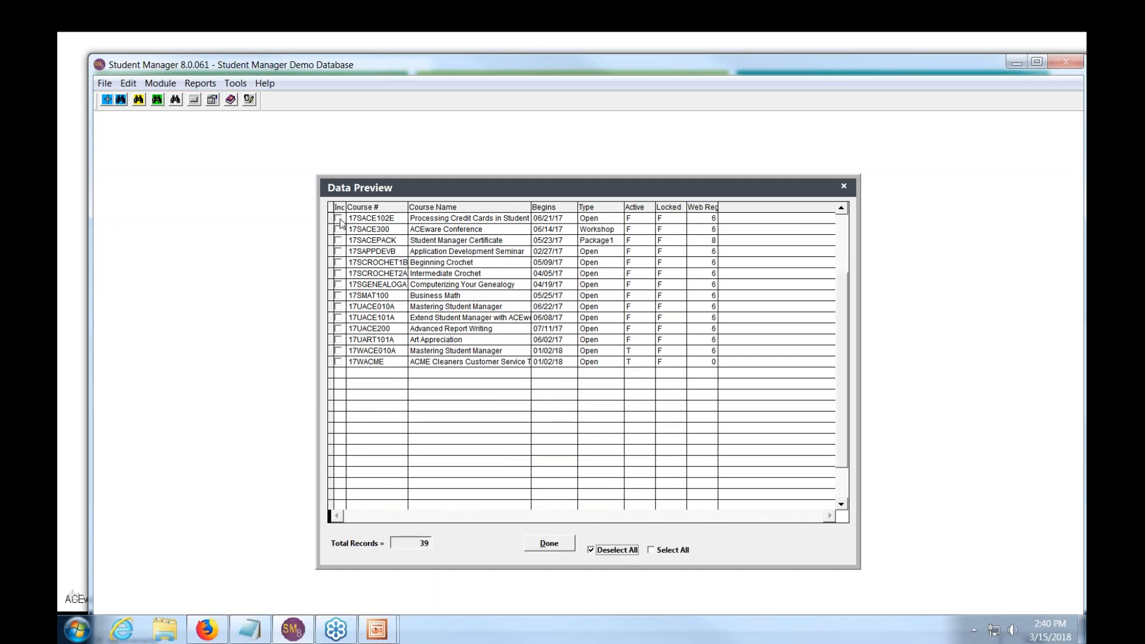
pyautogui.click(338, 219)
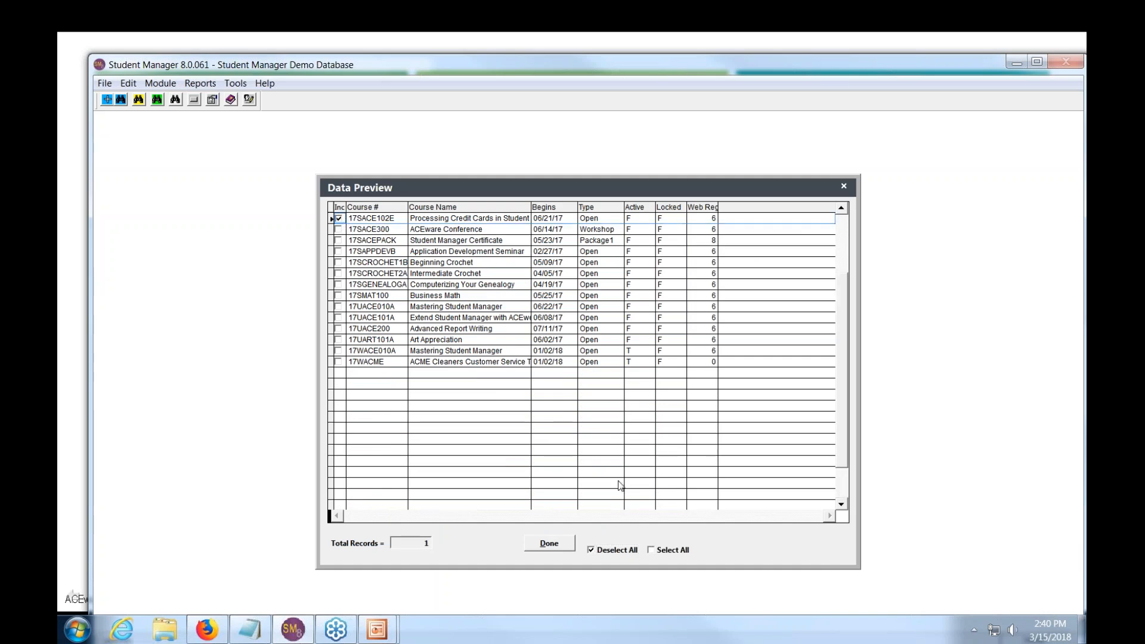
pyautogui.click(549, 542)
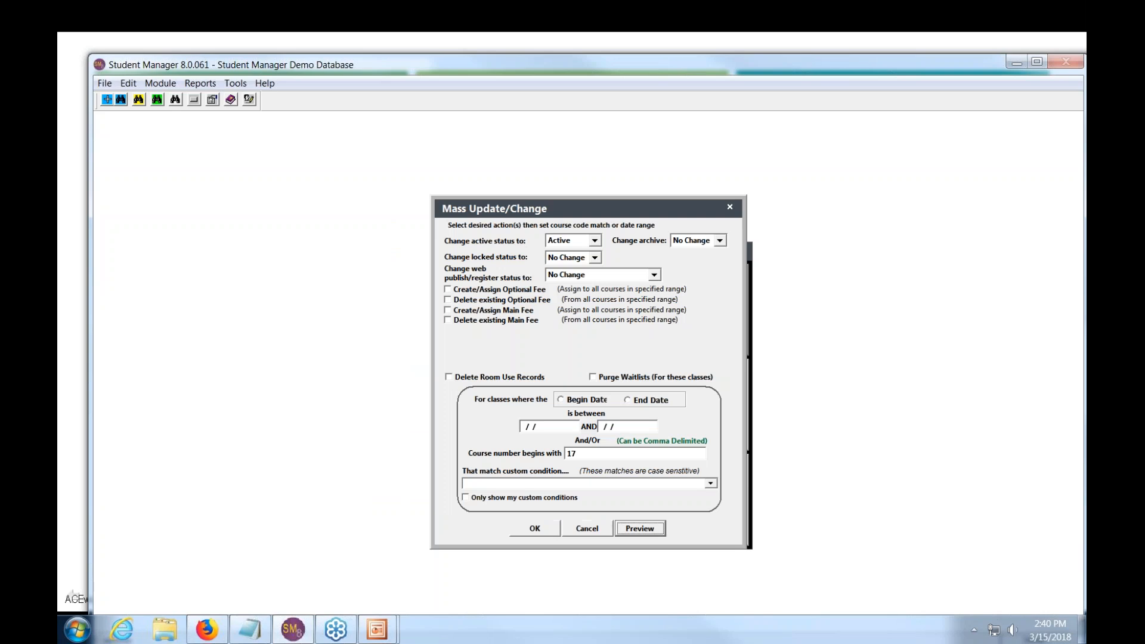
pyautogui.click(546, 530)
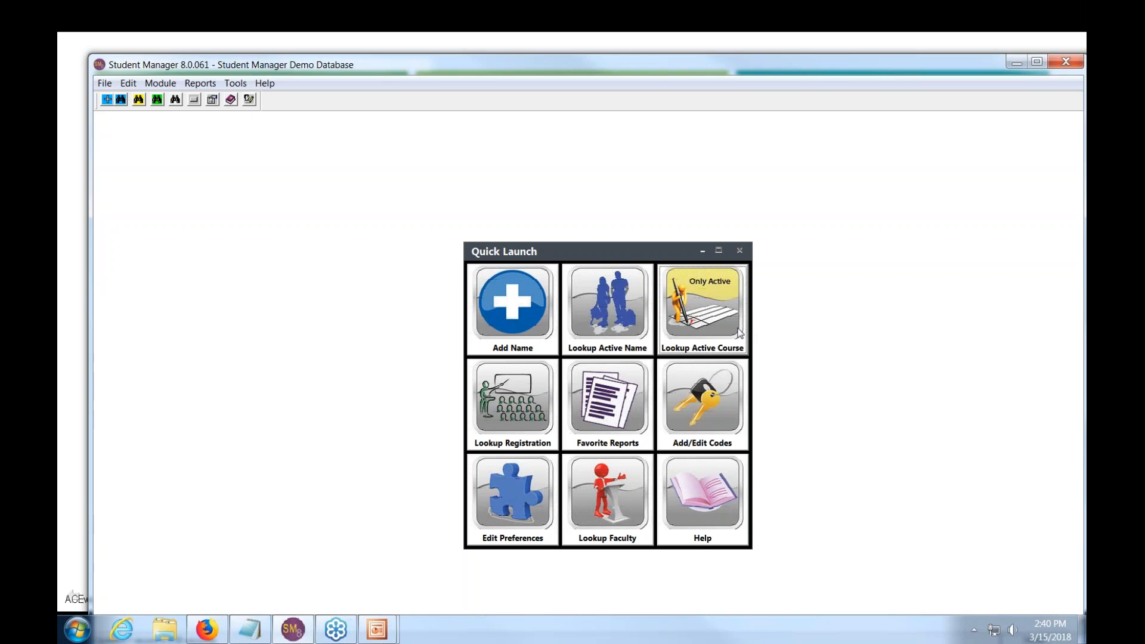
# - Review the 102 active courses in Lookup Active Course, then close the list
pyautogui.click(706, 302)
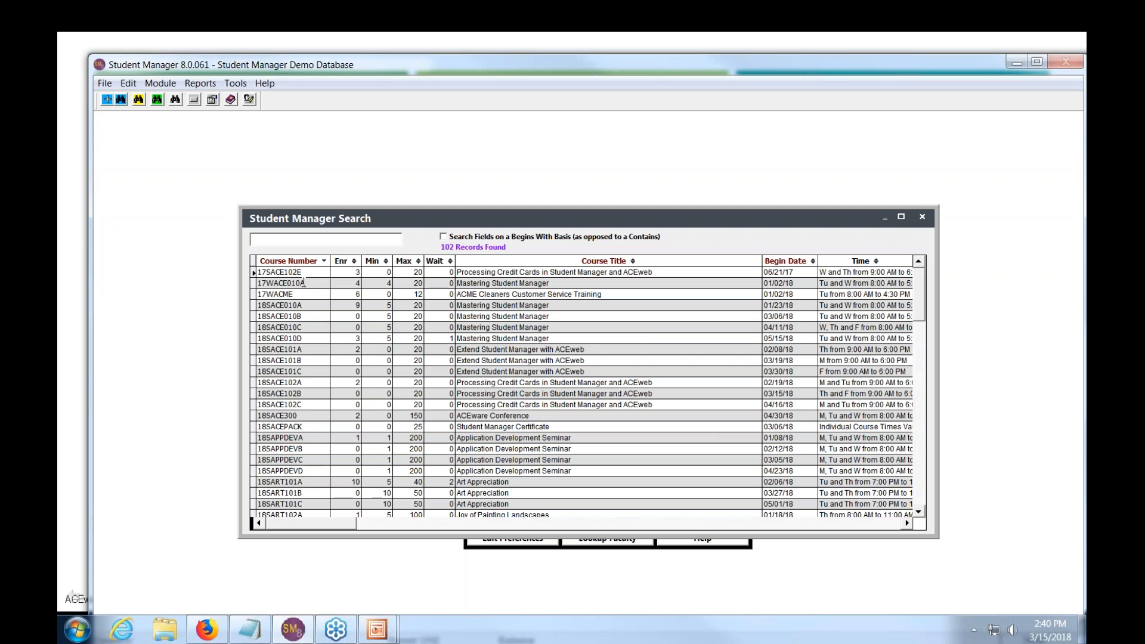
pyautogui.press('Escape')
pyautogui.click(161, 83)
# - Set Change active status to Inactive for course prefix 17 and apply it to all 39 courses
pyautogui.moveTo(181, 113)
pyautogui.click(370, 173)
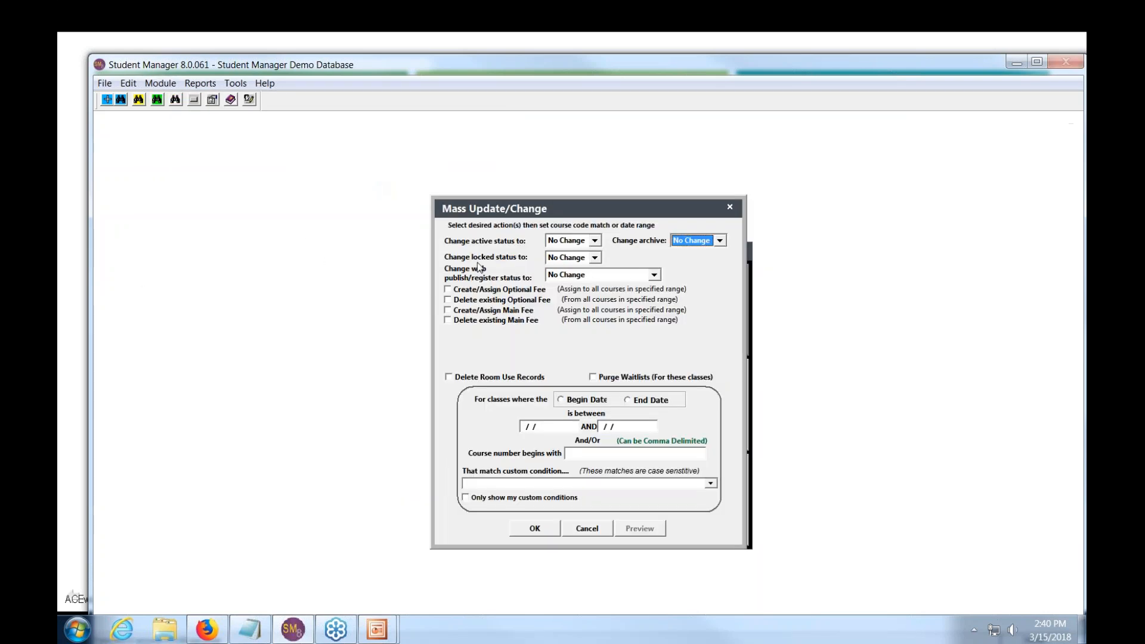
pyautogui.click(595, 241)
pyautogui.click(582, 255)
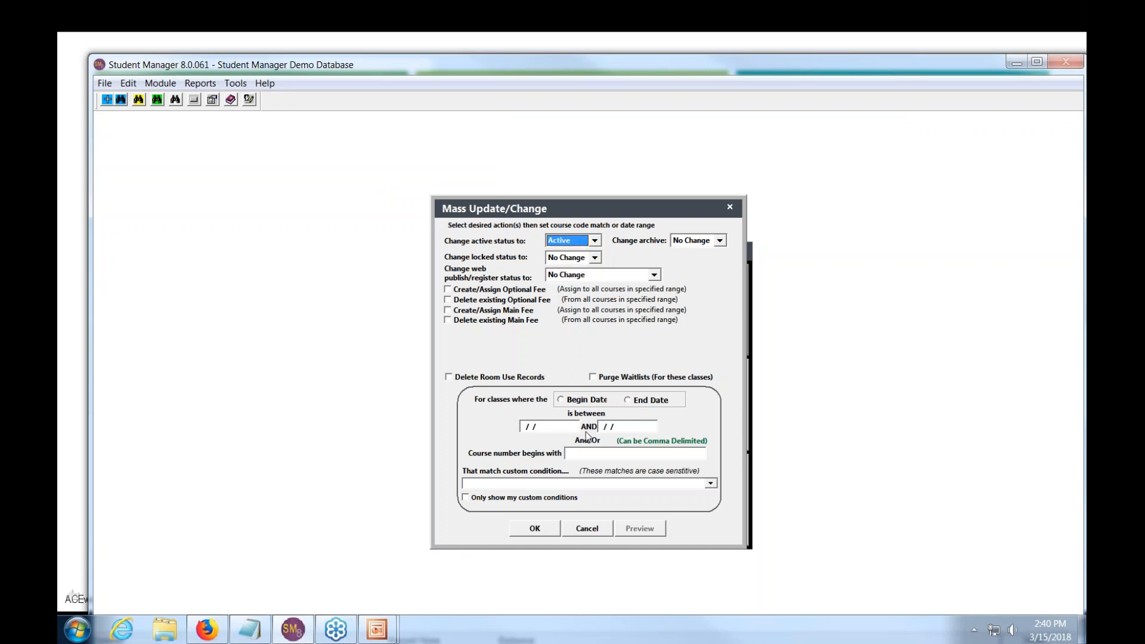
pyautogui.click(594, 240)
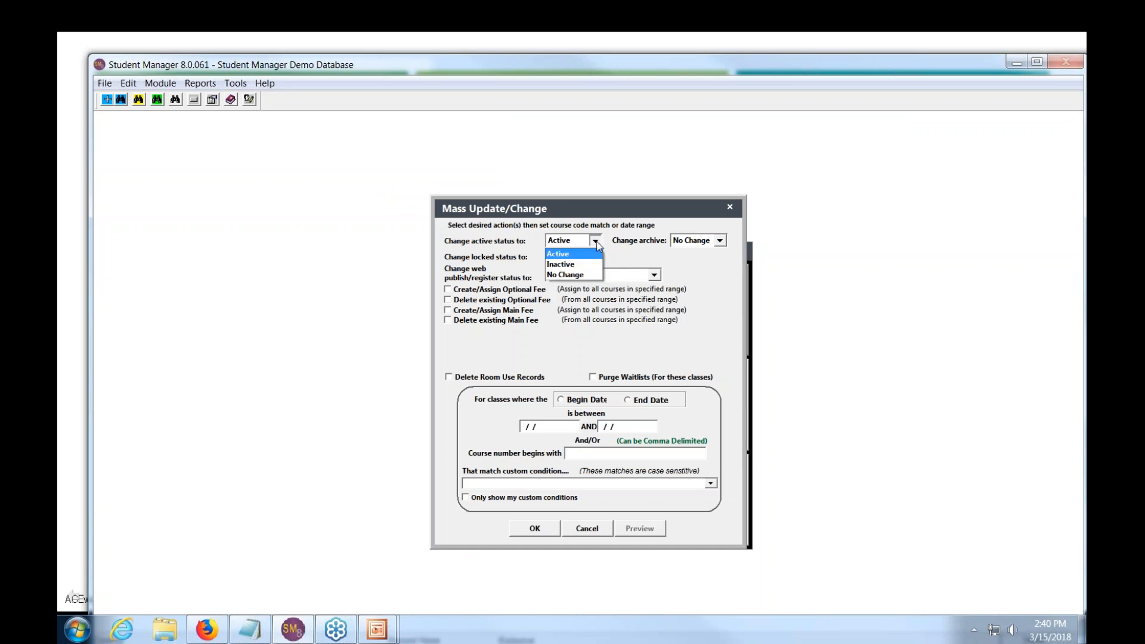
pyautogui.click(587, 454)
pyautogui.write('17')
pyautogui.press('Tab')
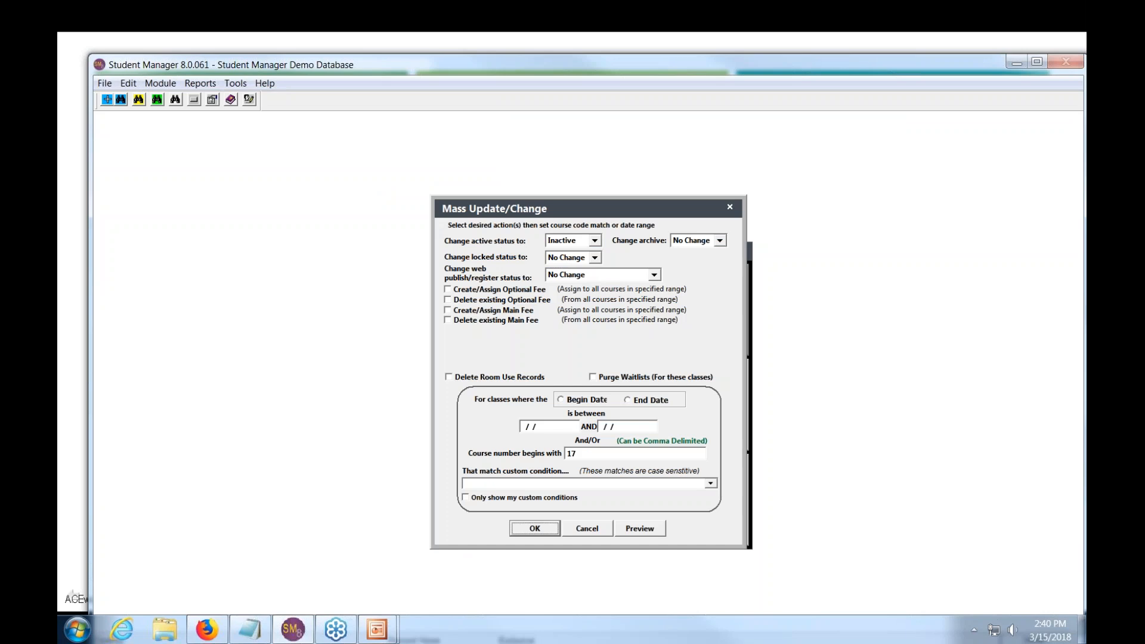
pyautogui.click(545, 529)
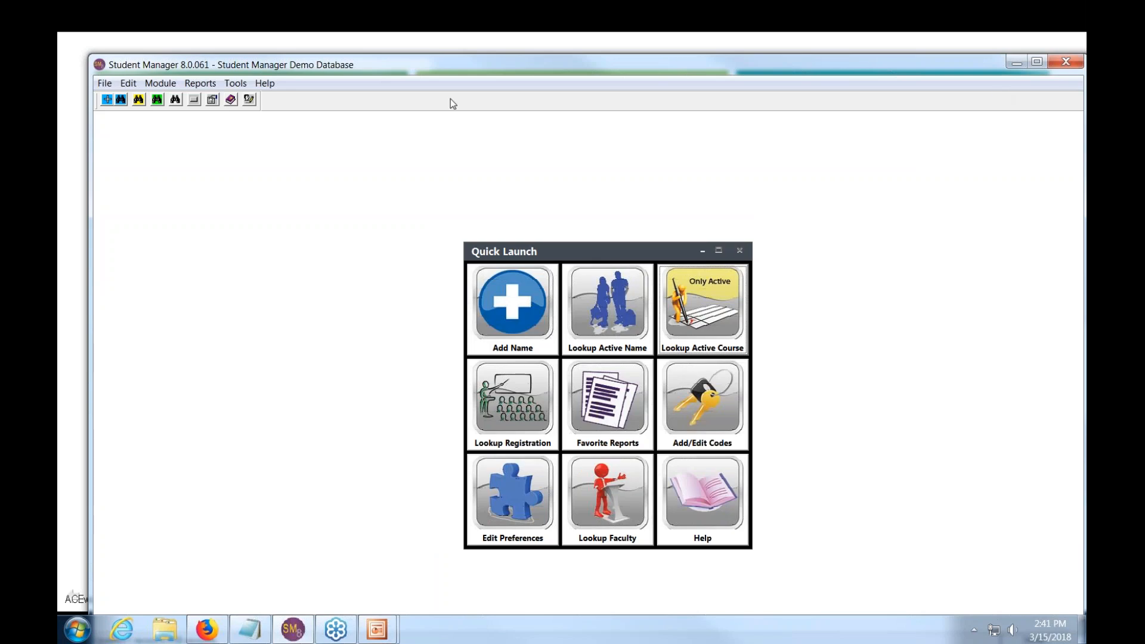
pyautogui.click(156, 88)
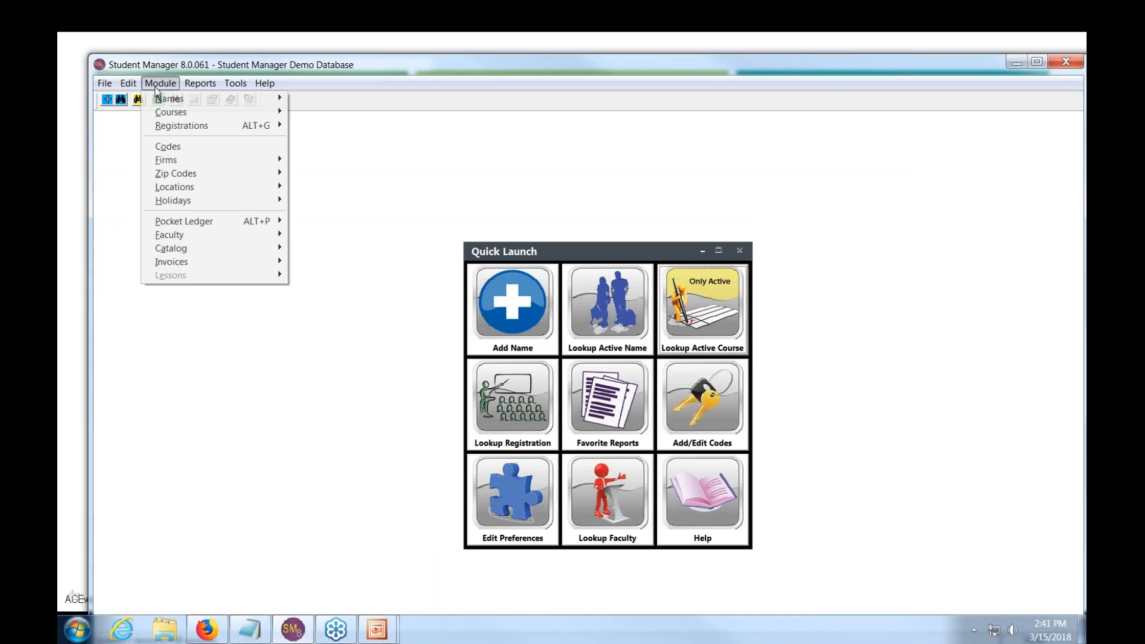
pyautogui.moveTo(197, 112)
pyautogui.click(342, 127)
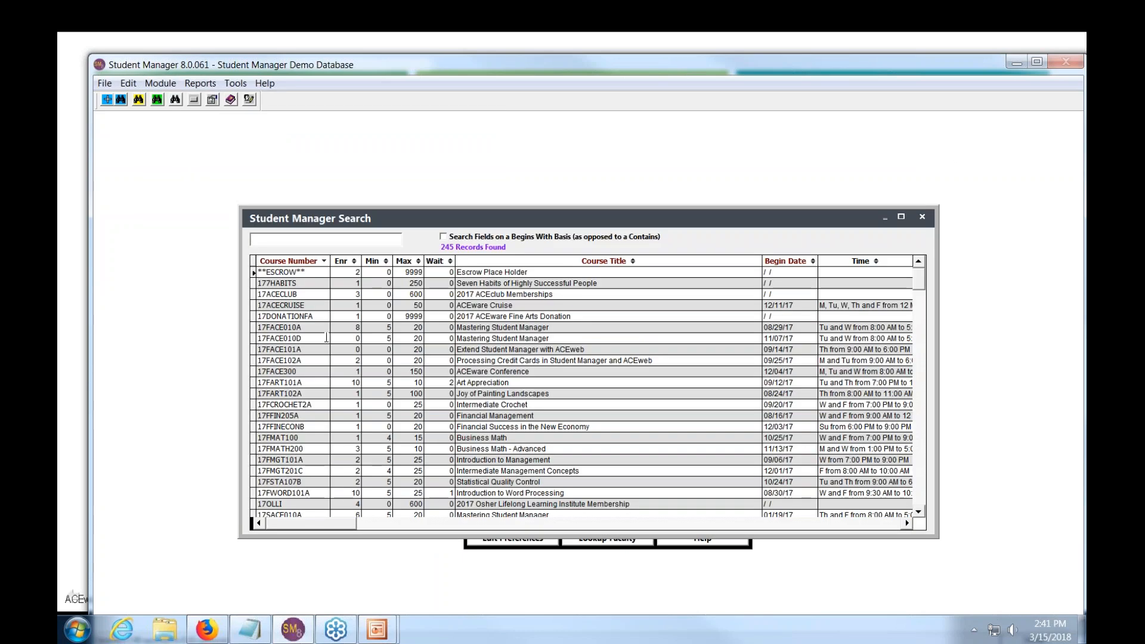
pyautogui.doubleClick(327, 337)
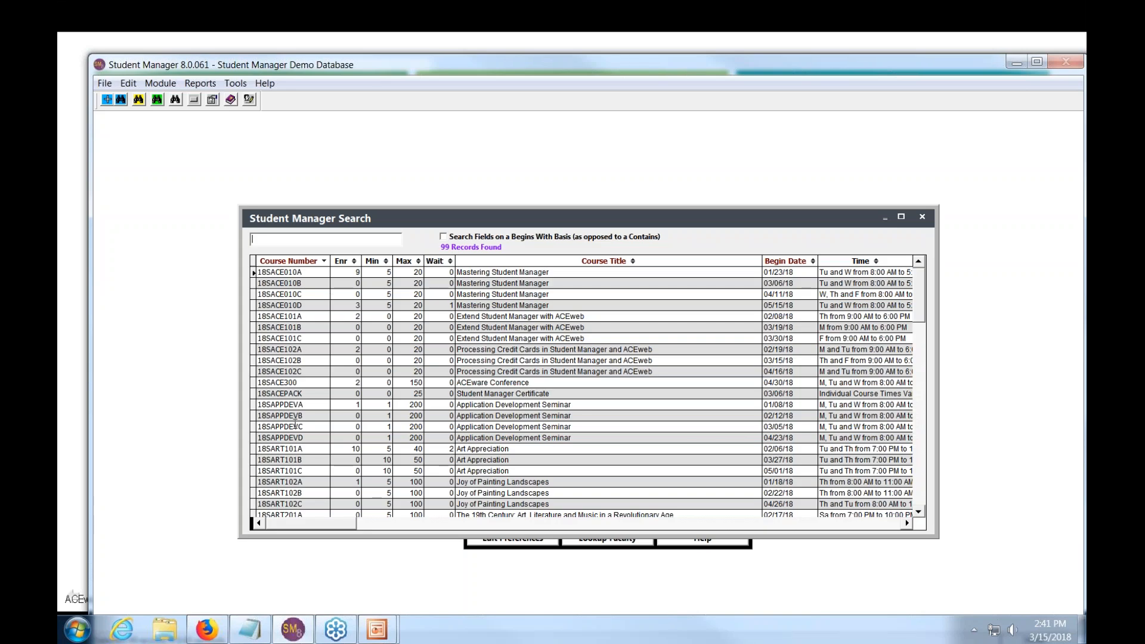
pyautogui.doubleClick(290, 430)
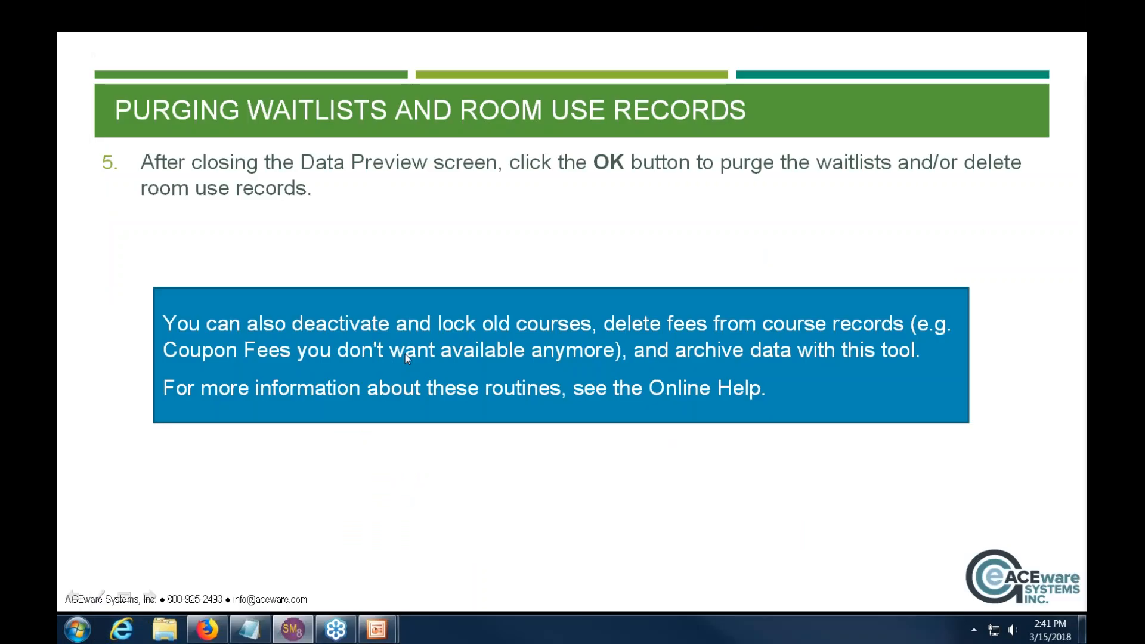
# - Advance the slideshow to the 'Cleaning Up Broken Firm Links' slide
pyautogui.click(430, 334)
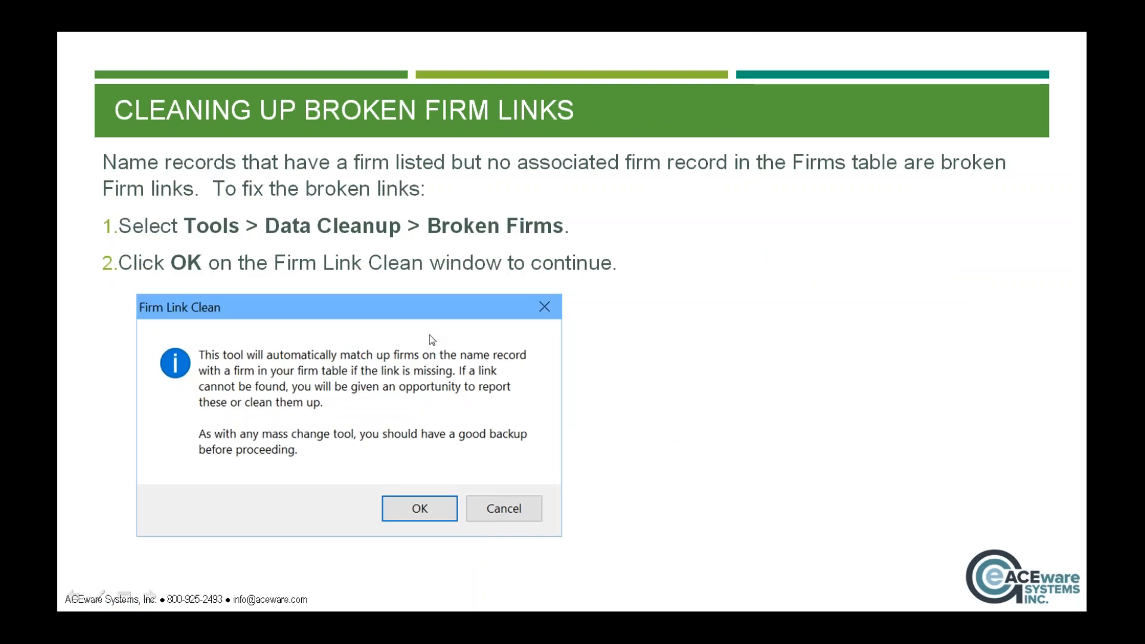
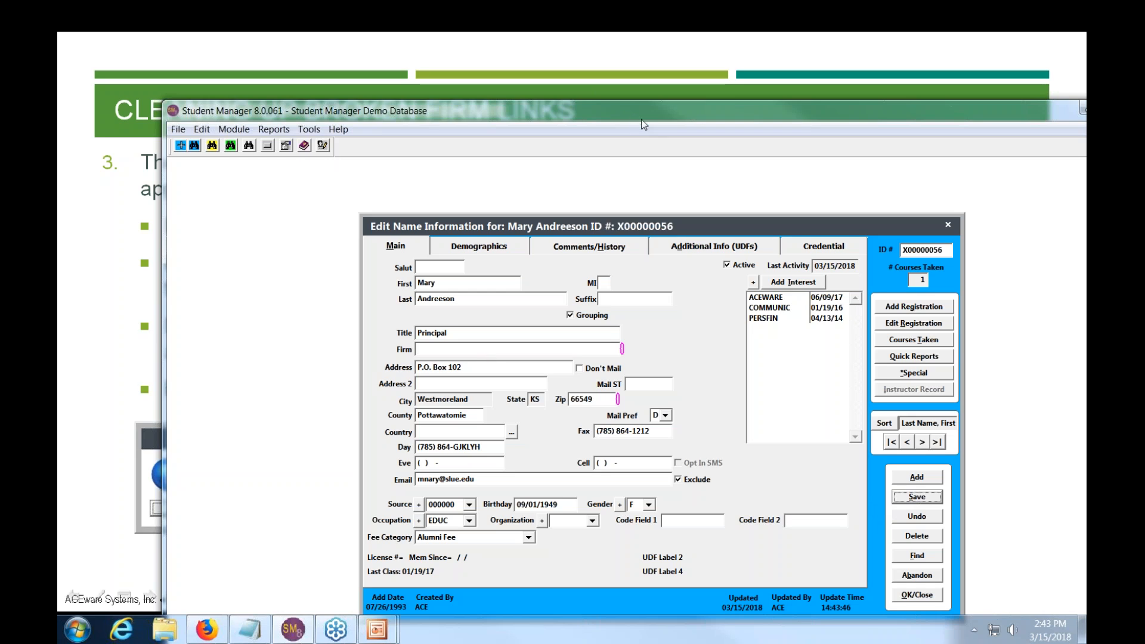
# - Move Student Manager aside and show the 'Cleaning Up Broken Firm Links' slide in the slideshow
pyautogui.moveTo(642, 120); pyautogui.dragTo(1085, 123)
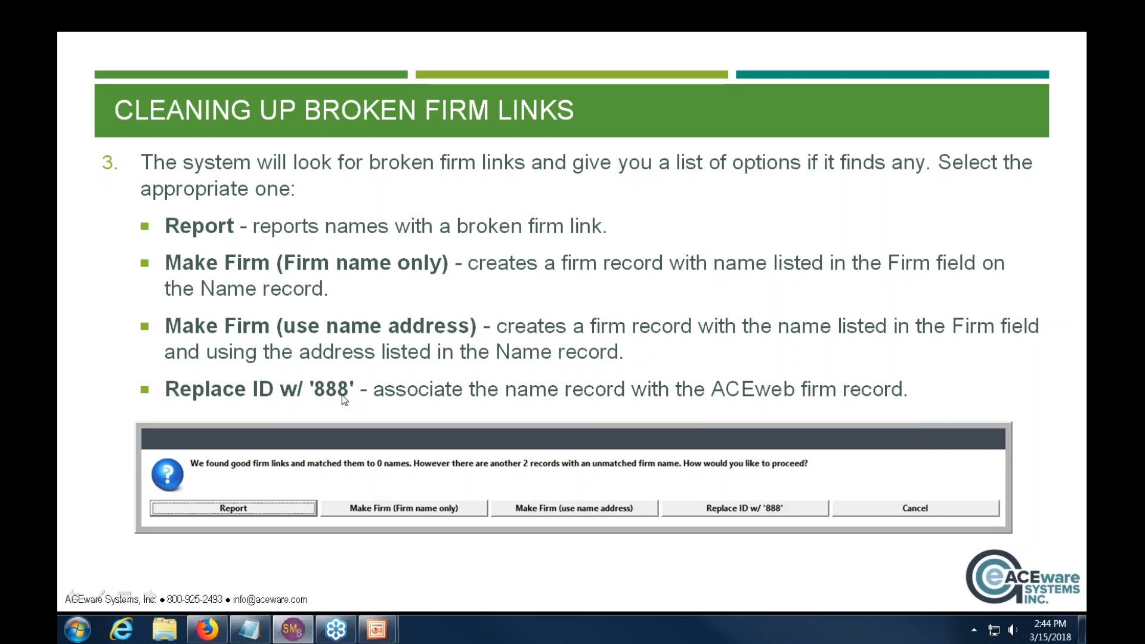
pyautogui.click(421, 348)
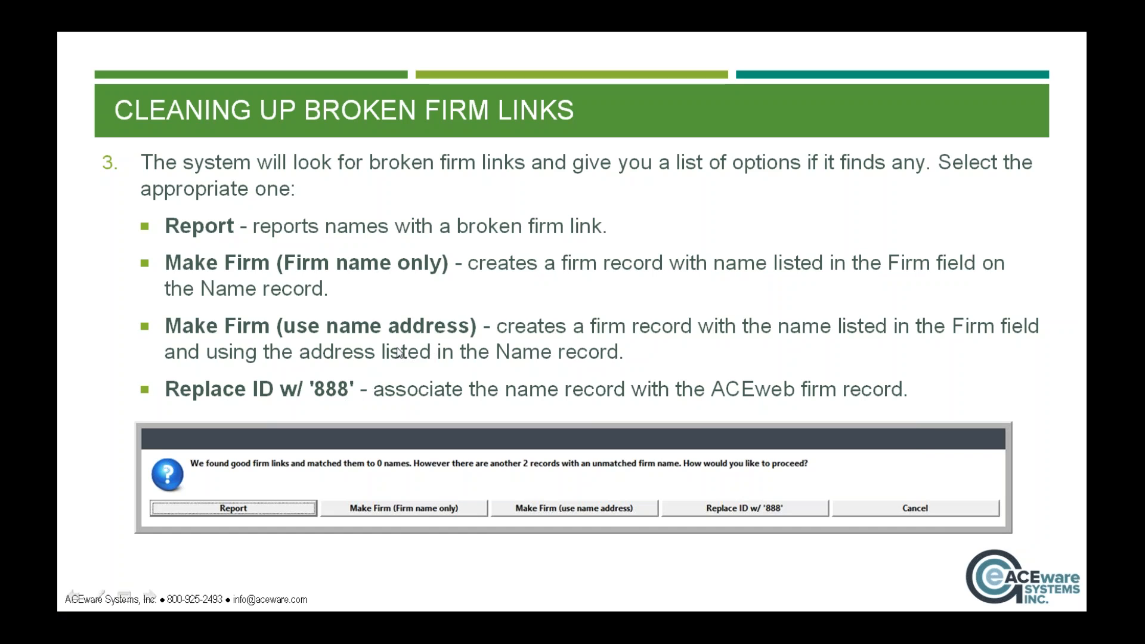
pyautogui.click(246, 215)
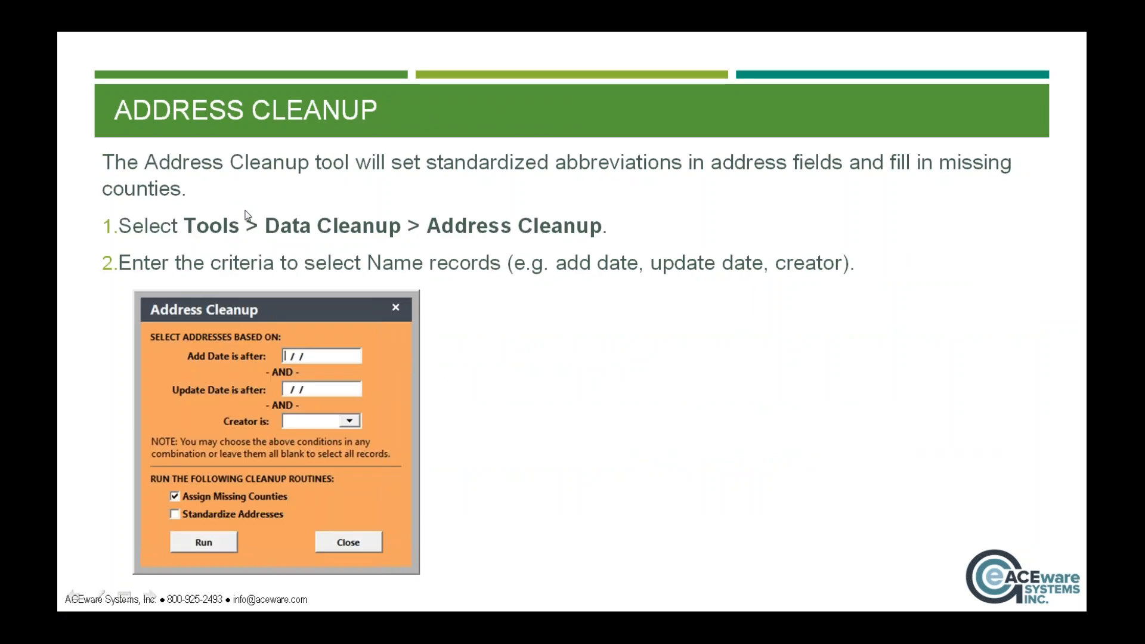
pyautogui.press('Left')
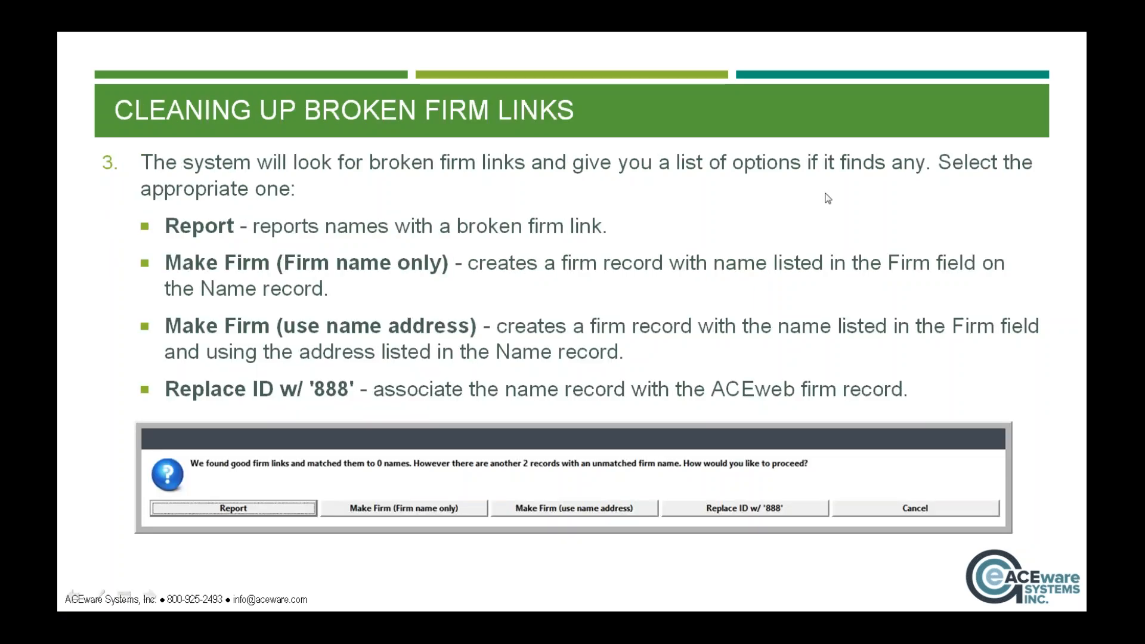
# - Bring the Student Manager window back over the slideshow
pyautogui.hotkey('alt', 'Tab')
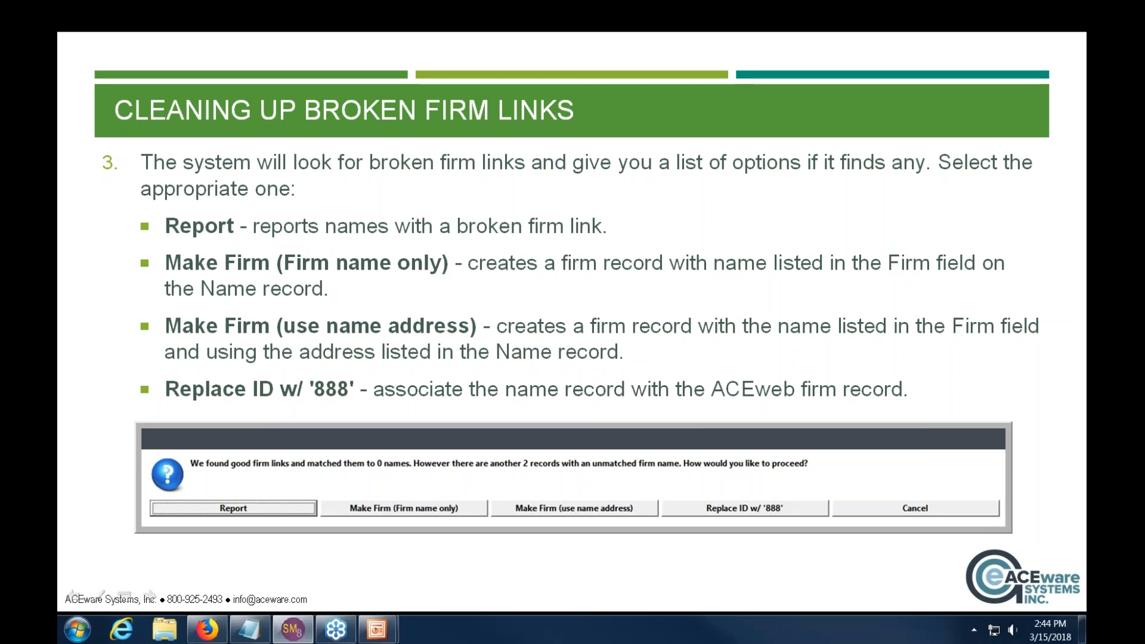
pyautogui.moveTo(1144, 154); pyautogui.dragTo(580, 123)
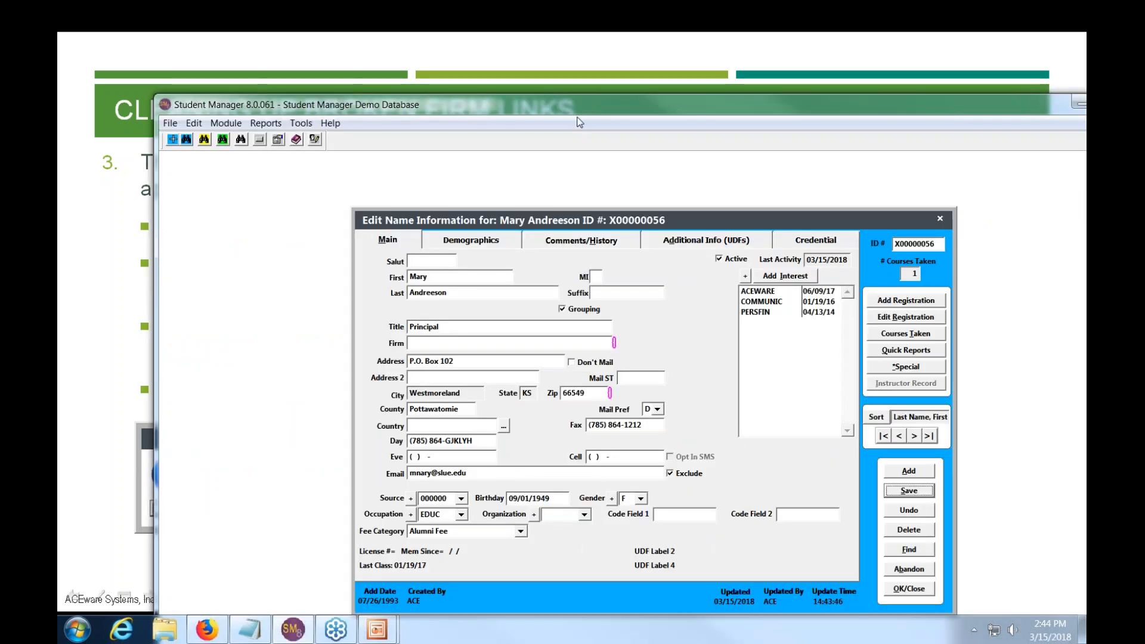
pyautogui.moveTo(580, 122); pyautogui.dragTo(485, 23)
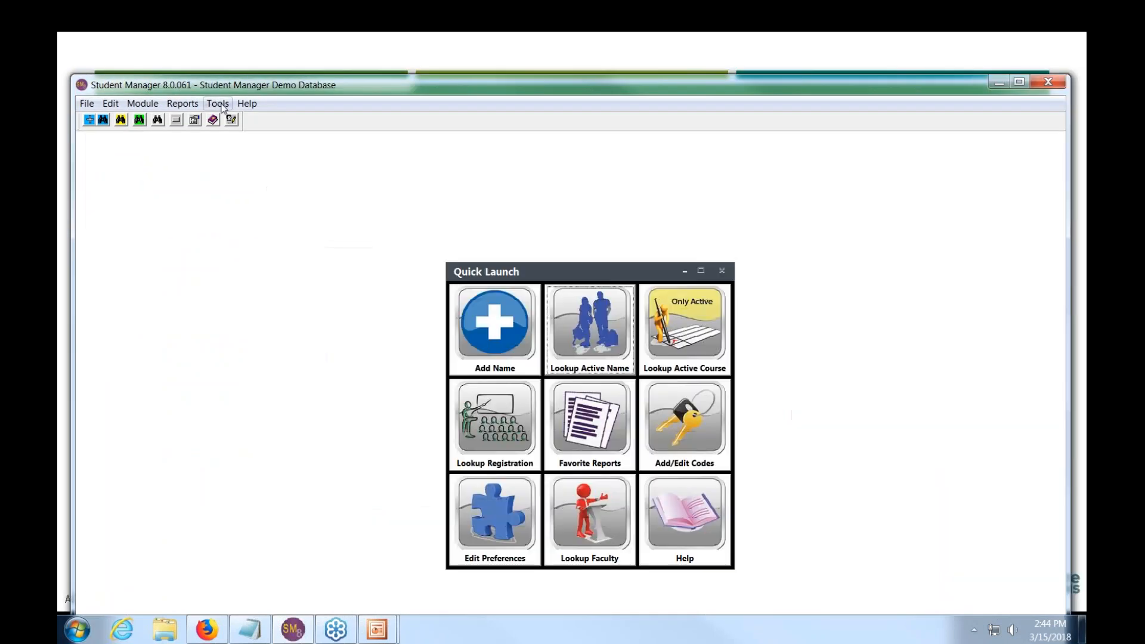
# - Refresh the firm records in Tools > Data Cleanup > Firms, then close it
pyautogui.click(218, 103)
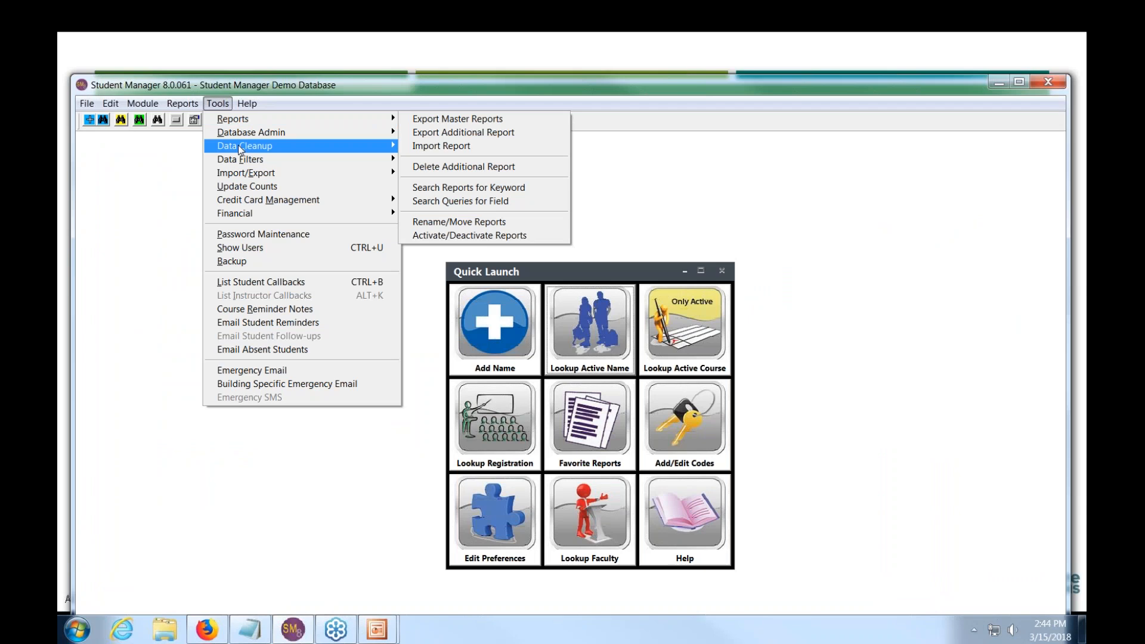
pyautogui.moveTo(240, 149)
pyautogui.click(460, 228)
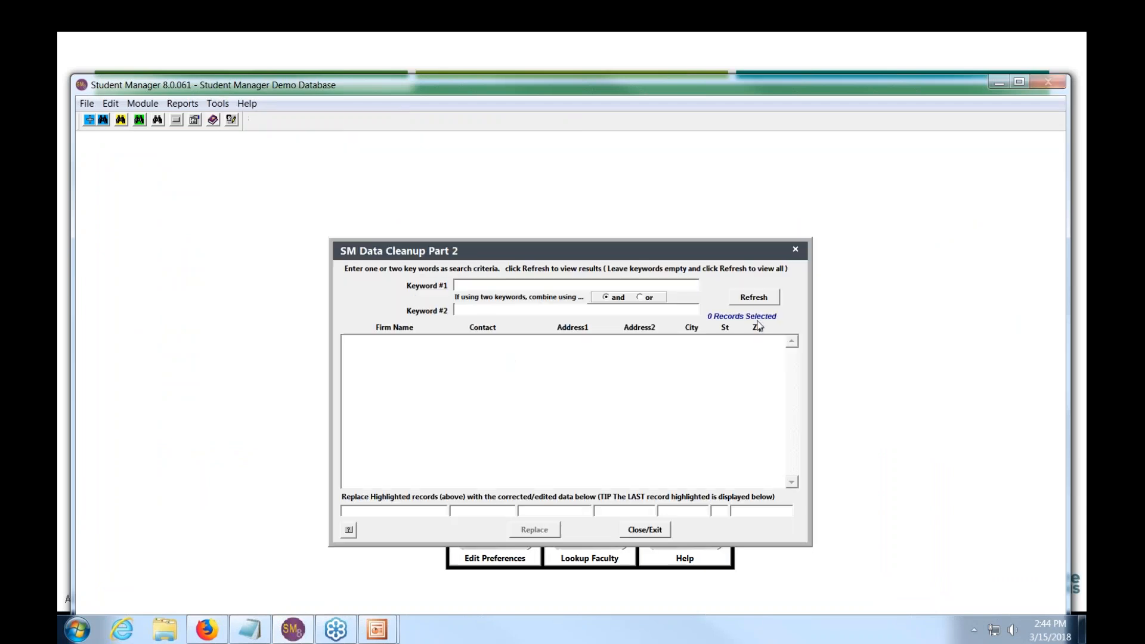
pyautogui.click(758, 298)
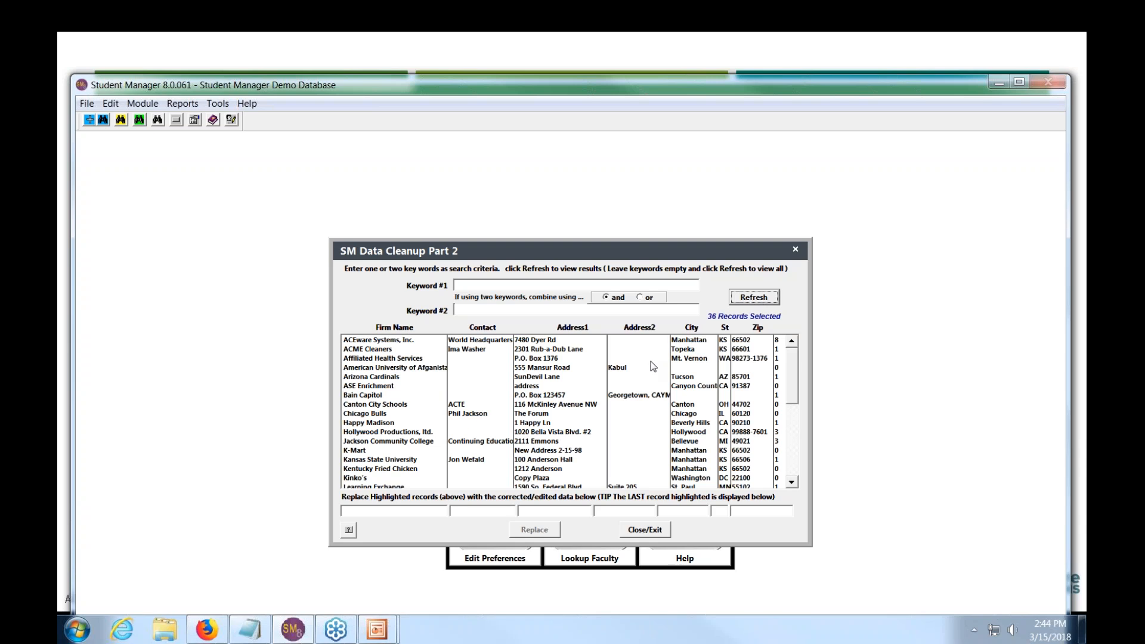
pyautogui.click(644, 530)
# - Run the Broken Firm Links cleanup and confirm that no broken links were found
pyautogui.click(217, 104)
pyautogui.moveTo(231, 149)
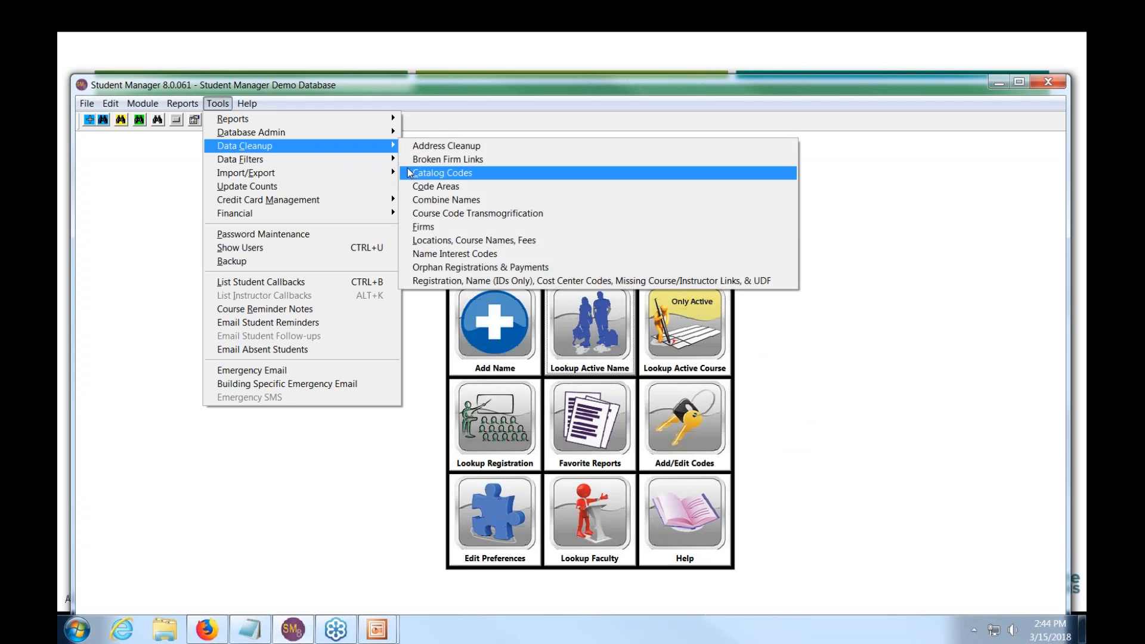
pyautogui.click(428, 158)
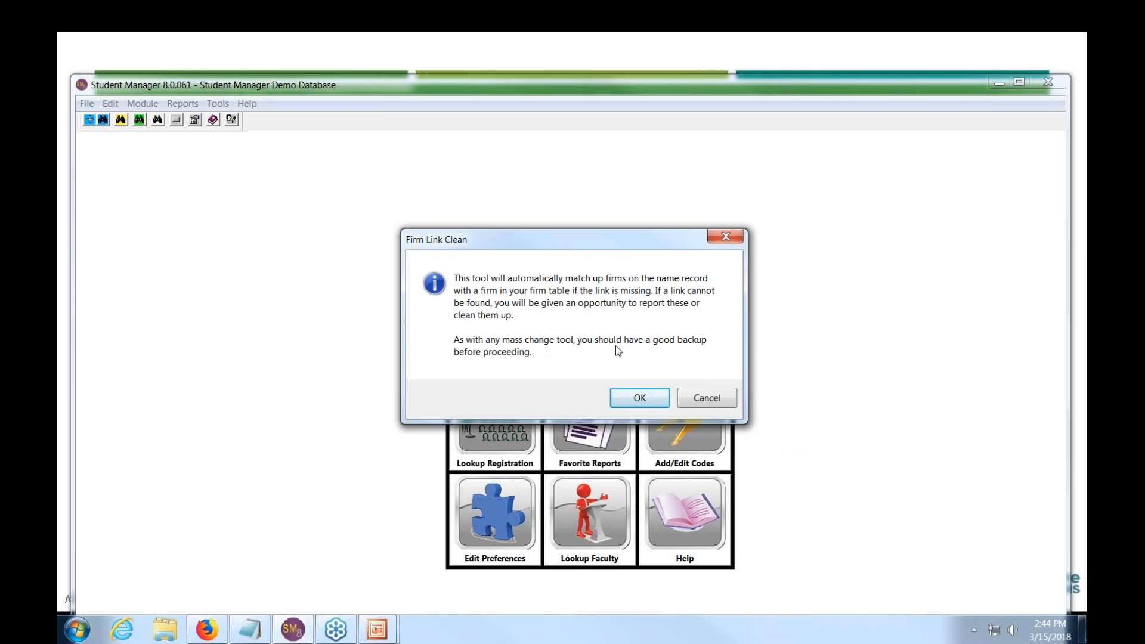
pyautogui.click(640, 398)
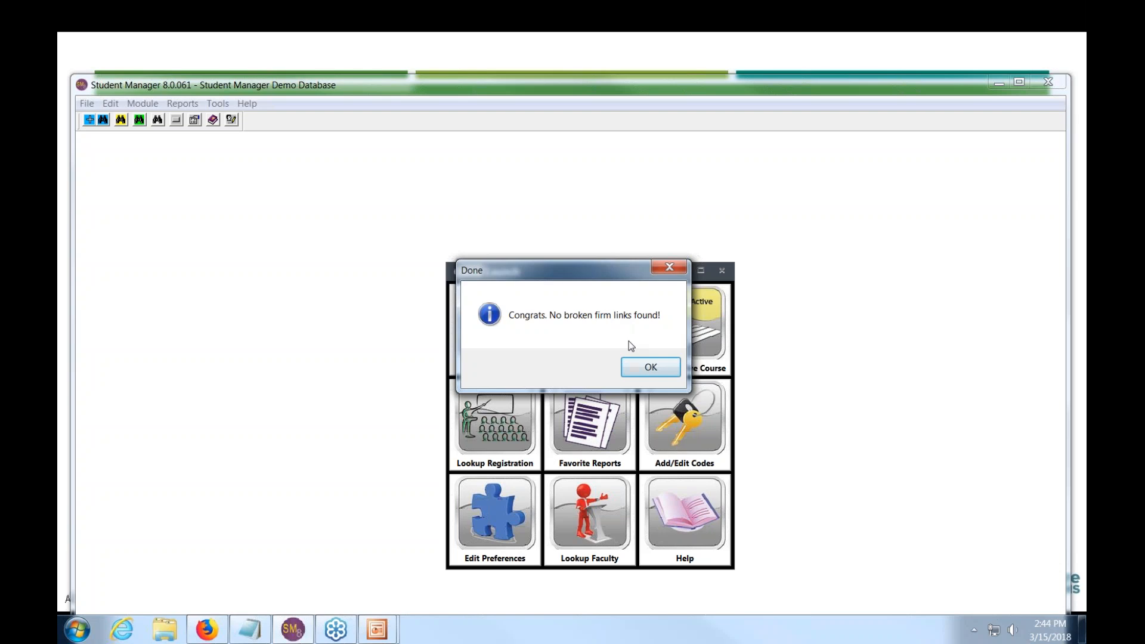
pyautogui.click(651, 368)
# - Search names for 'bla', open and close the matching record, then show the Database Admin options
pyautogui.press('Return')
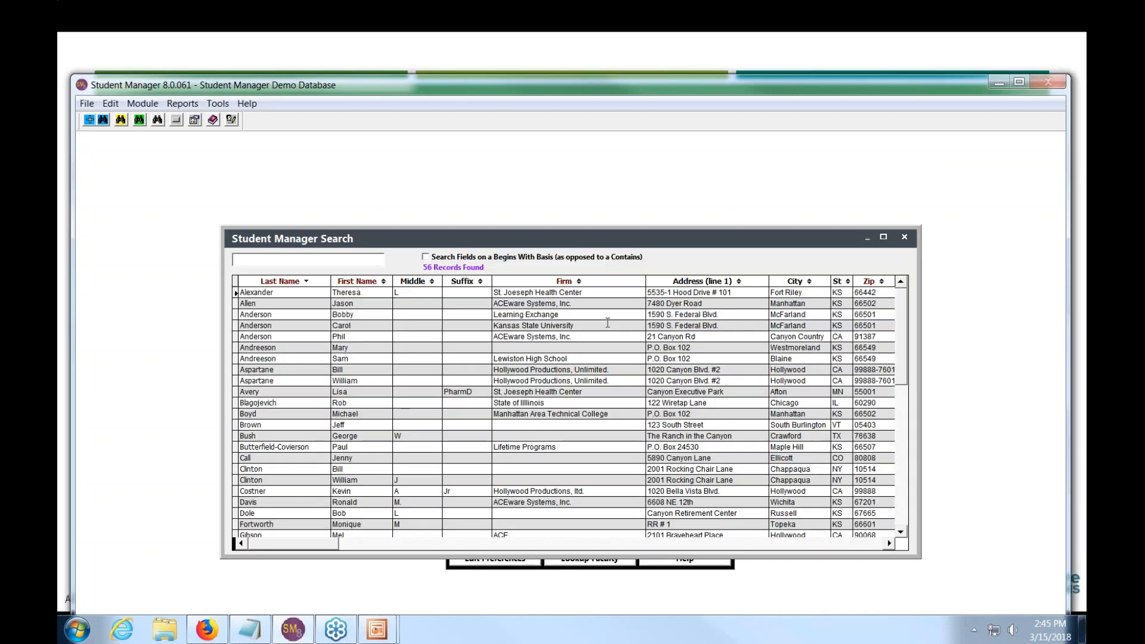
pyautogui.write('bla')
pyautogui.press('Return')
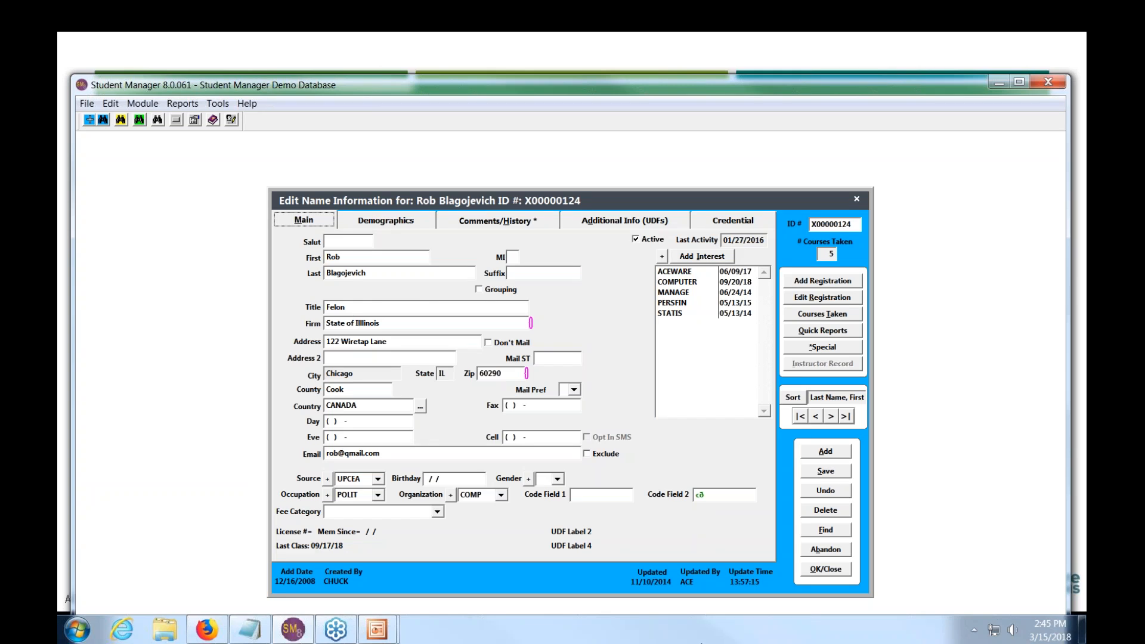
pyautogui.click(825, 570)
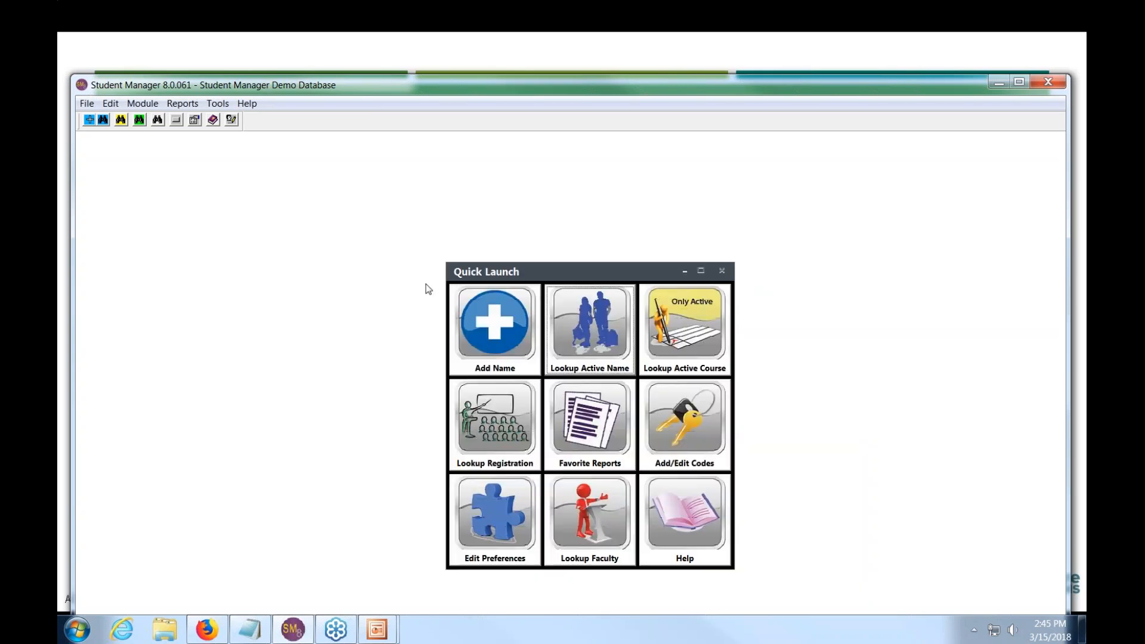
pyautogui.click(217, 105)
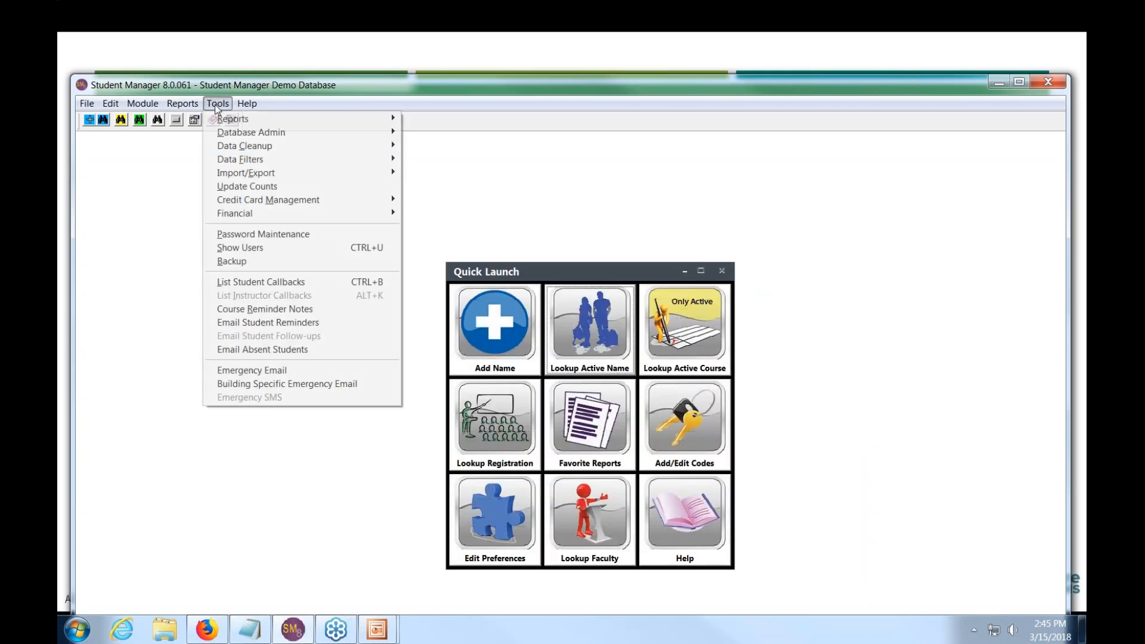
pyautogui.moveTo(271, 137)
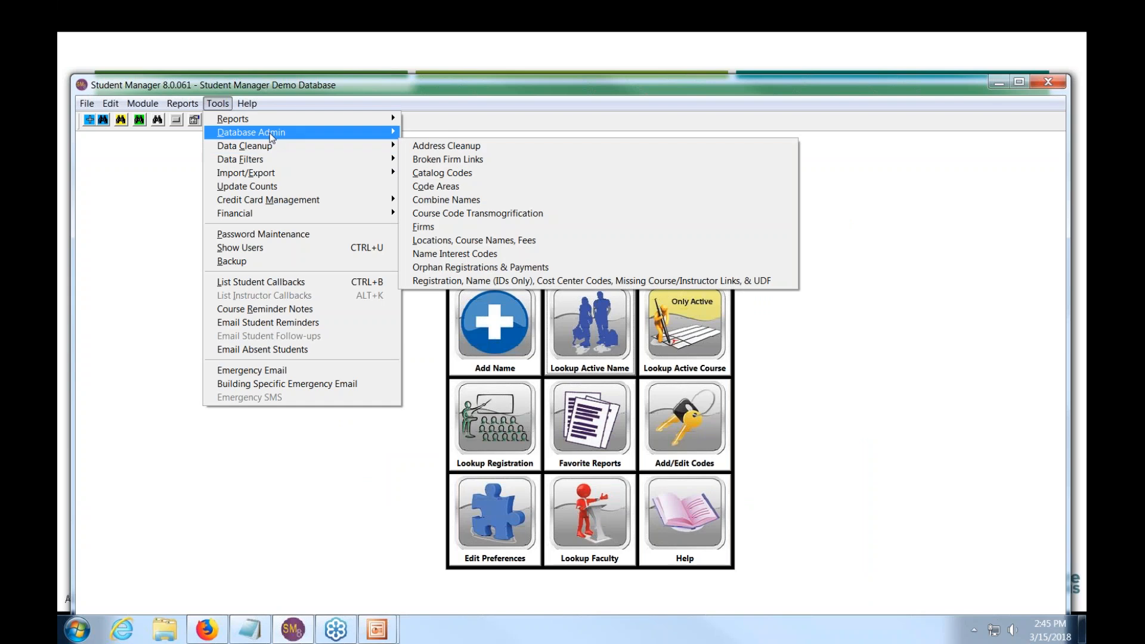
# - Browse the Name Information table sorted by LASTNAME
pyautogui.click(427, 132)
pyautogui.press('Return')
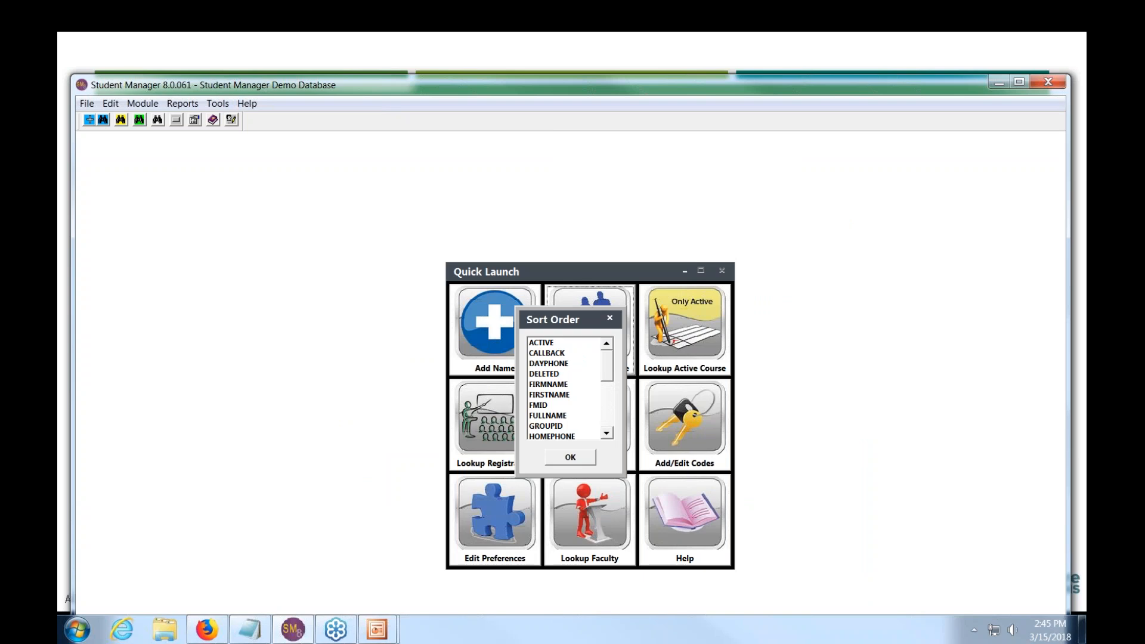
pyautogui.scroll(-1, 608, 380)
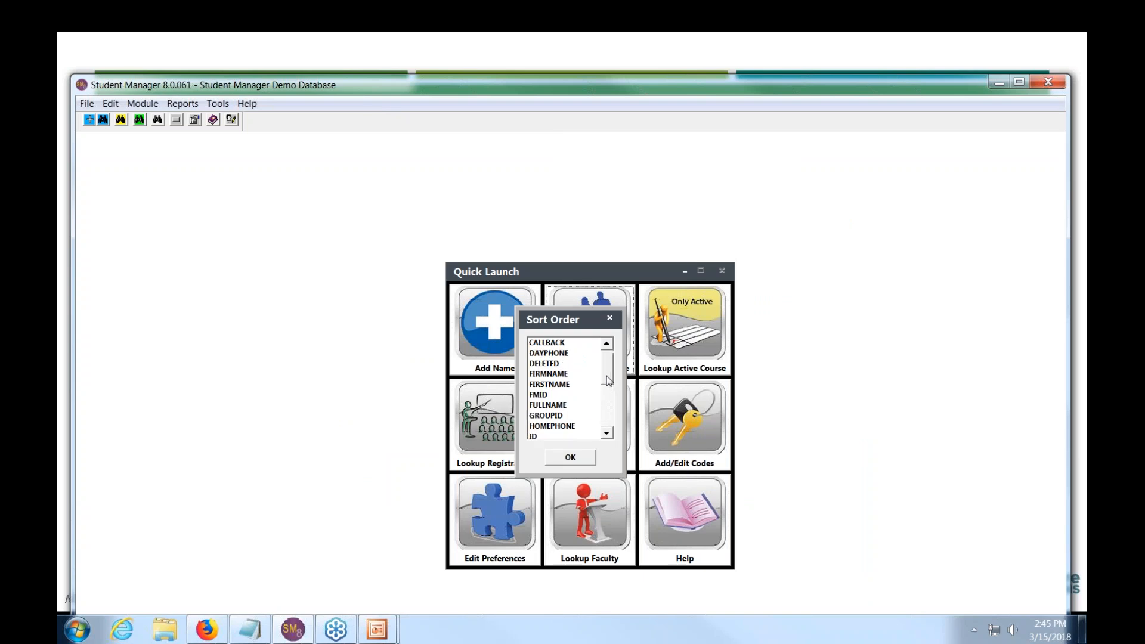
pyautogui.moveTo(607, 377); pyautogui.dragTo(608, 389)
pyautogui.doubleClick(558, 416)
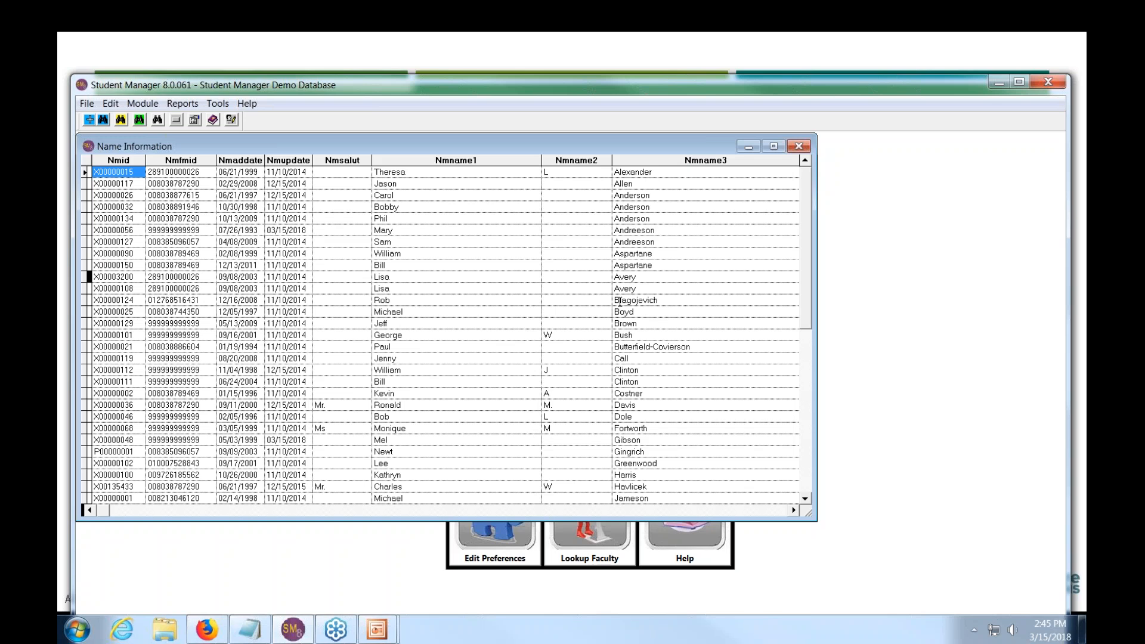
# - Change the Felon row's firm from 'State of Illinois' to 'State' and close the Names browse
pyautogui.click(620, 302)
pyautogui.press('Tab')
pyautogui.press('Tab')
pyautogui.press('Tab')
pyautogui.press('Tab')
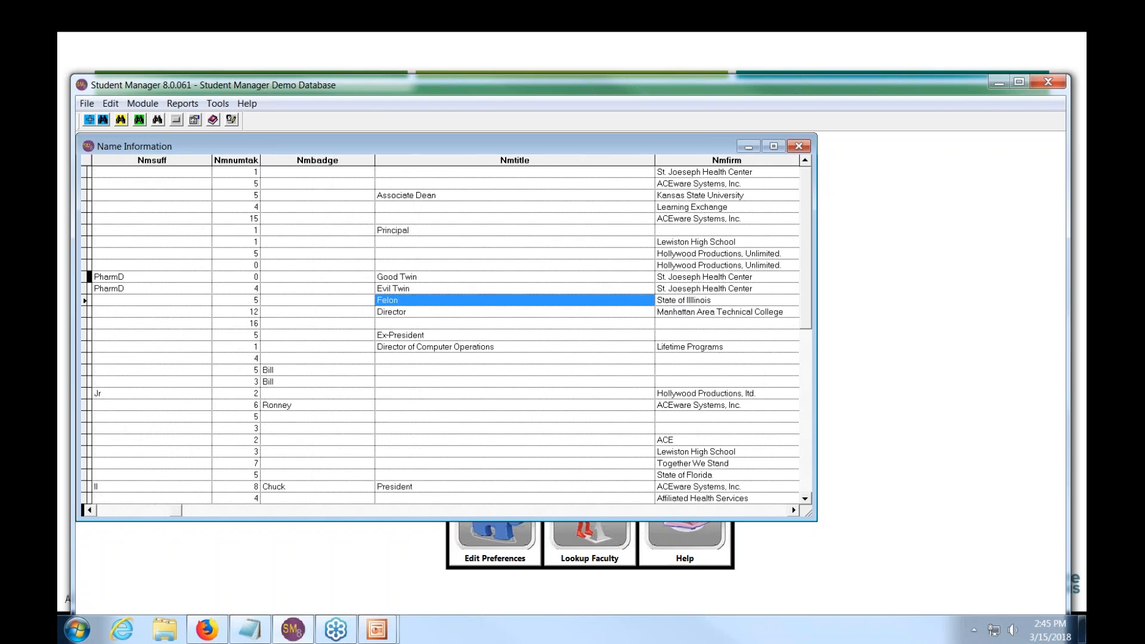
pyautogui.press('Tab')
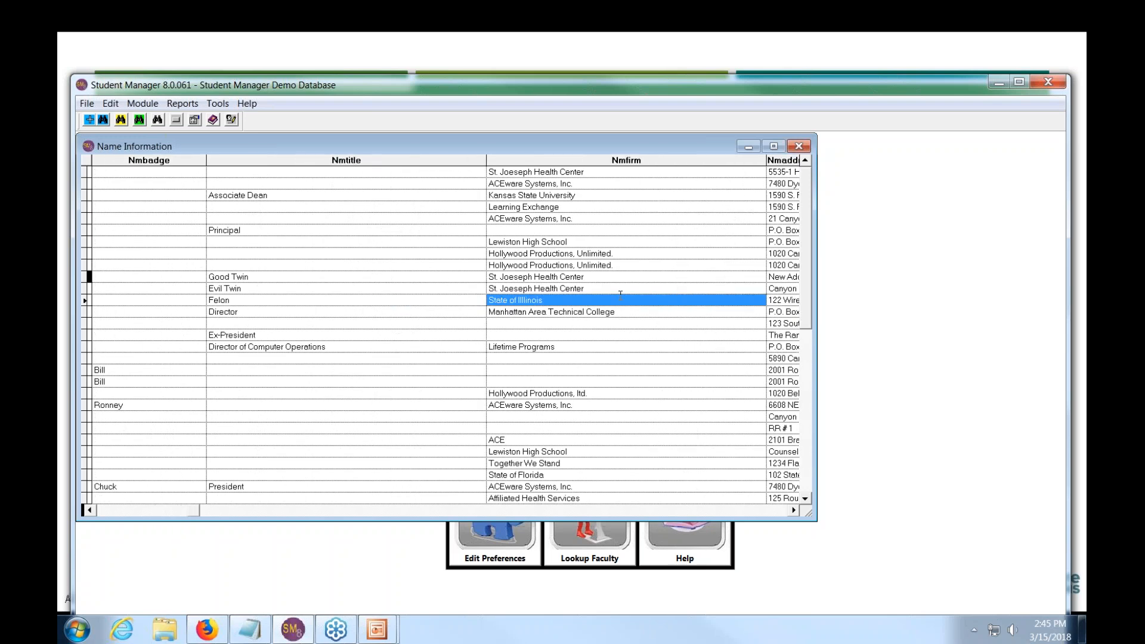
pyautogui.press('Escape')
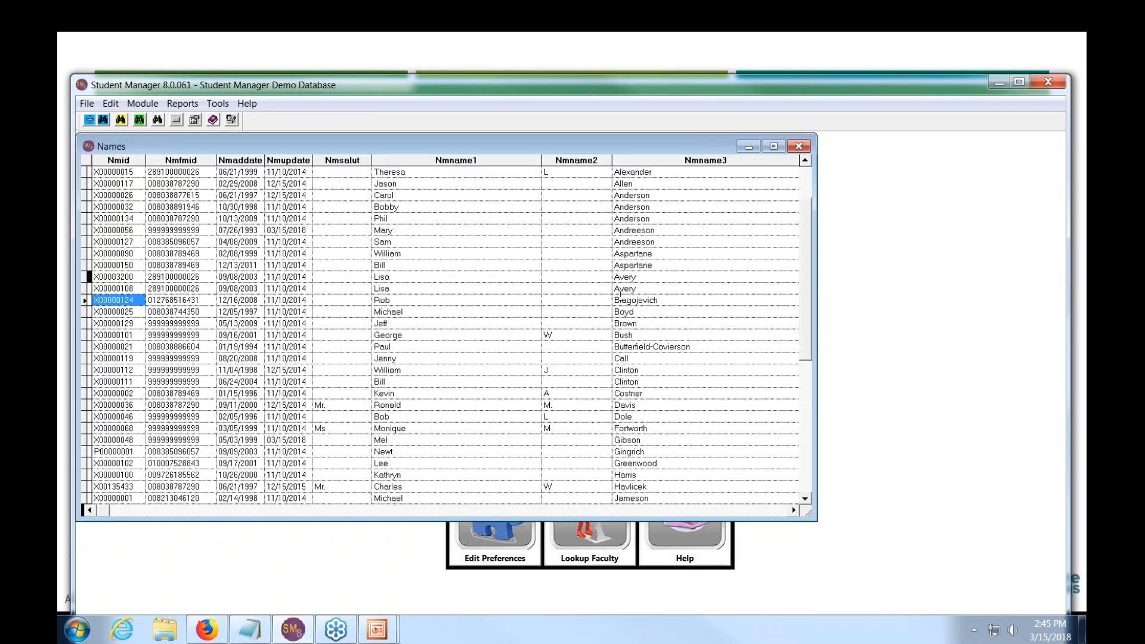
pyautogui.press('Tab')
pyautogui.press('Tab')
pyautogui.press('Tab')
pyautogui.press('Tab')
pyautogui.press('Tab')
pyautogui.press('Tab')
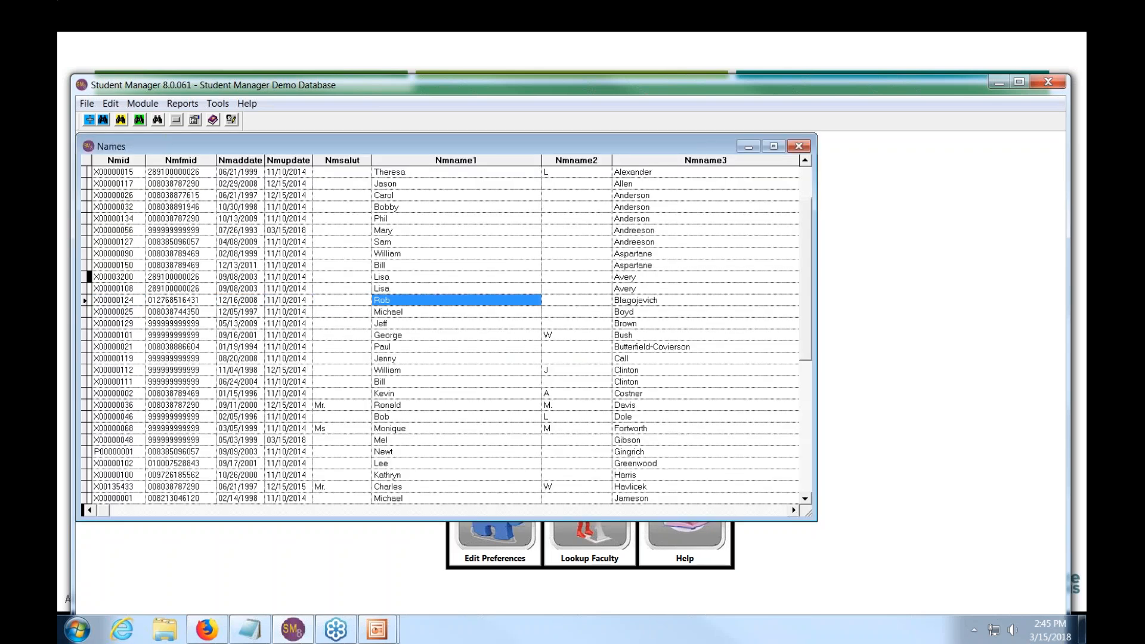
pyautogui.press('Tab')
pyautogui.press('Tab')
pyautogui.press('Tab')
pyautogui.press('Tab')
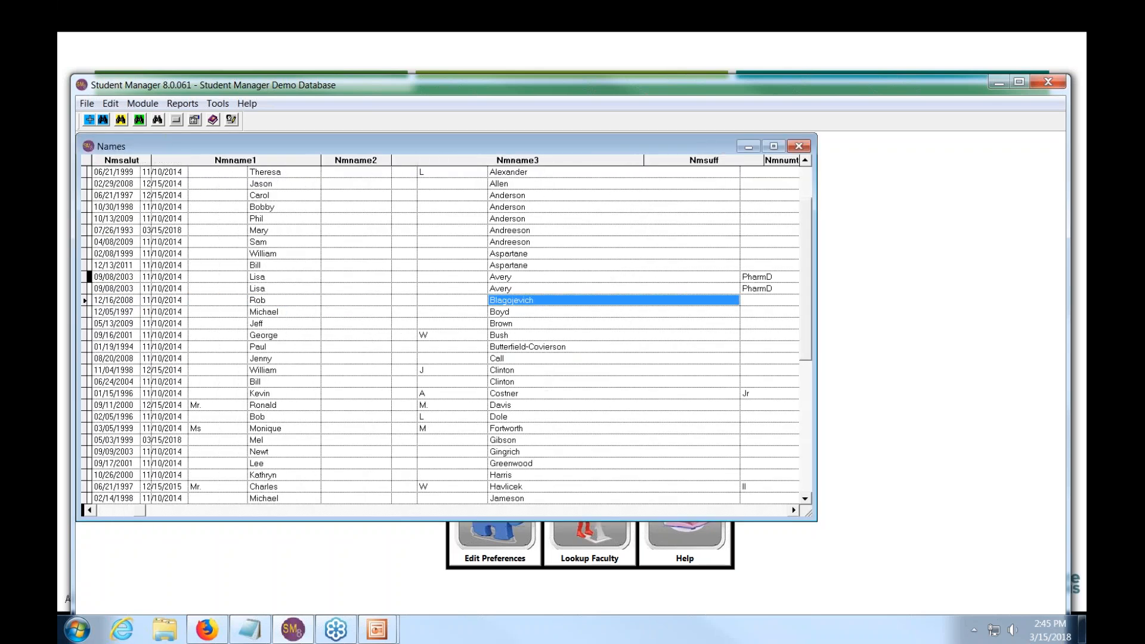
pyautogui.press('Tab')
pyautogui.press('Tab')
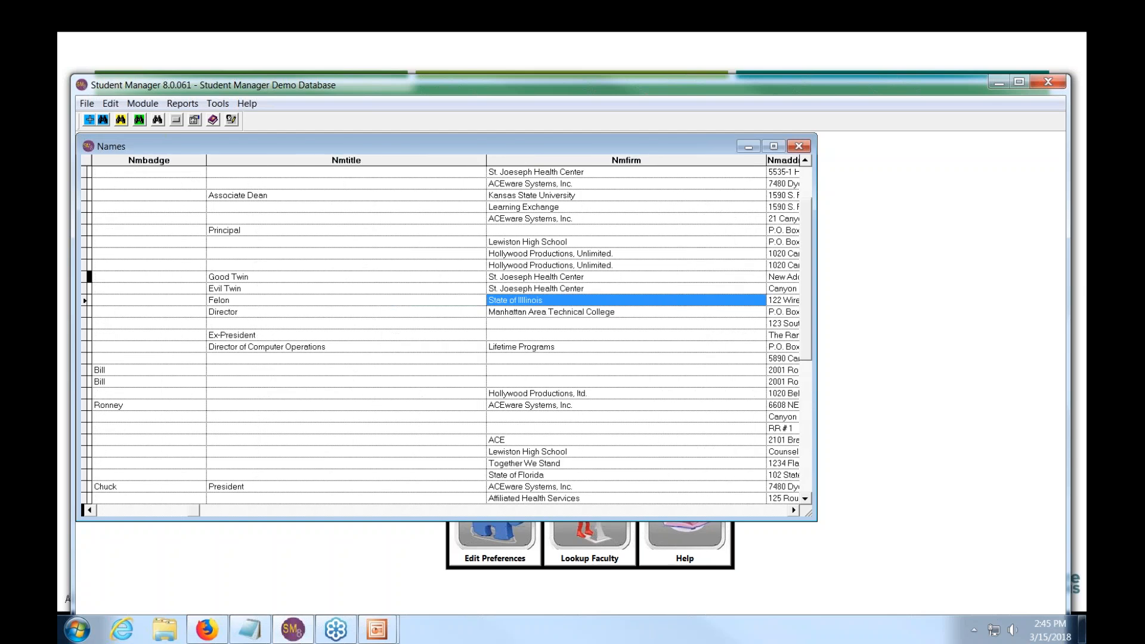
pyautogui.press('Delete')
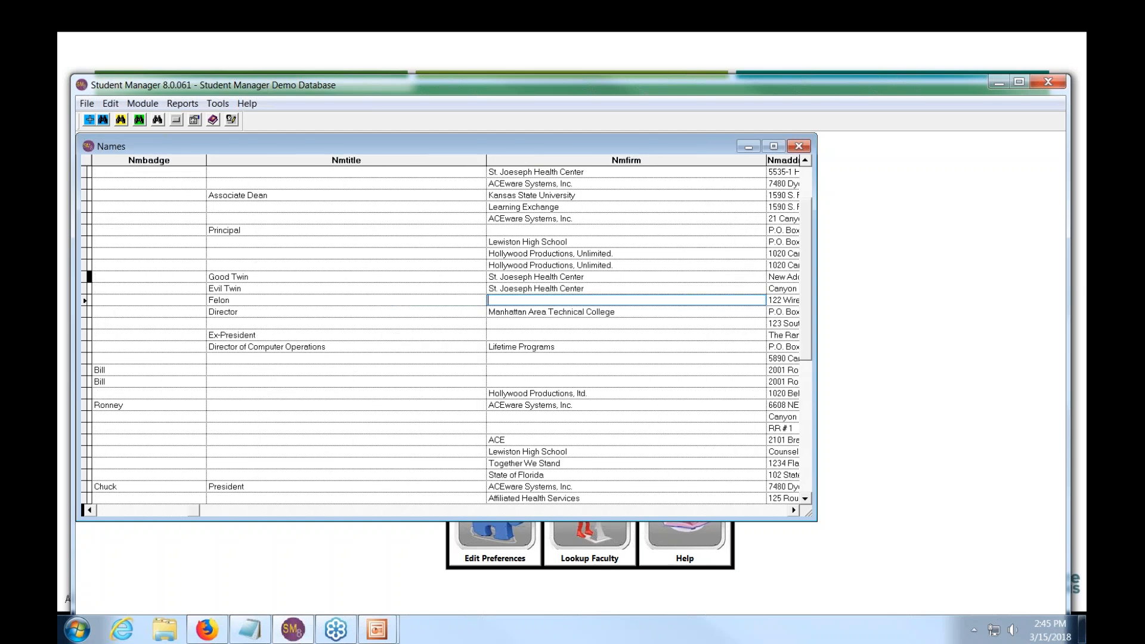
pyautogui.write('State')
pyautogui.click(799, 147)
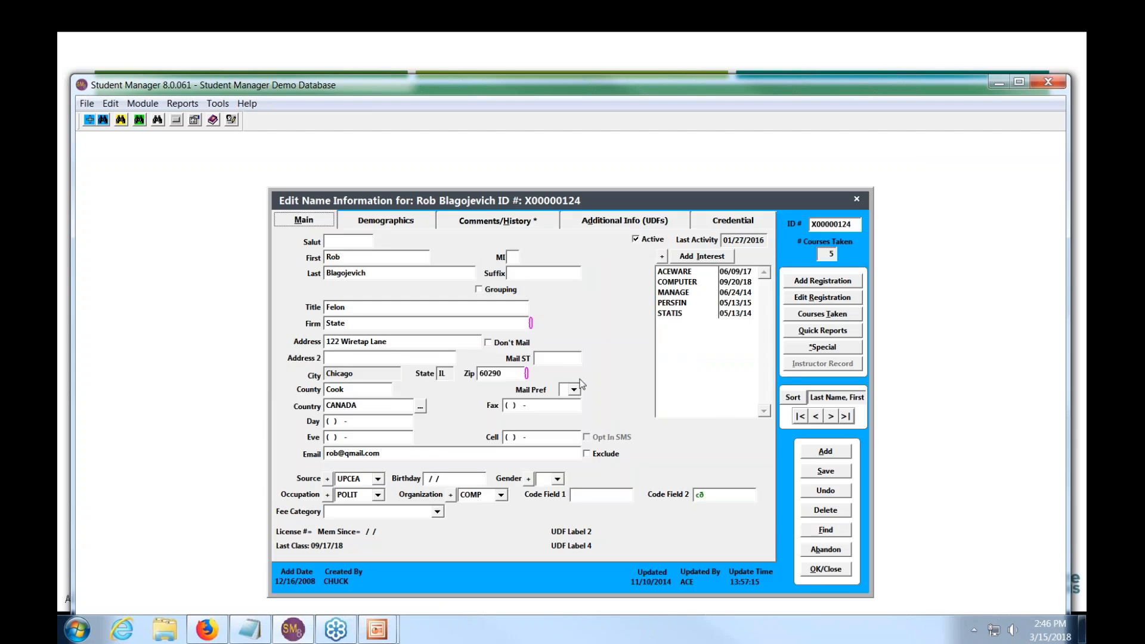
# - Abandon the name record, rerun Broken Firm Links (none found), and move Student Manager aside to reveal the slide
pyautogui.click(824, 550)
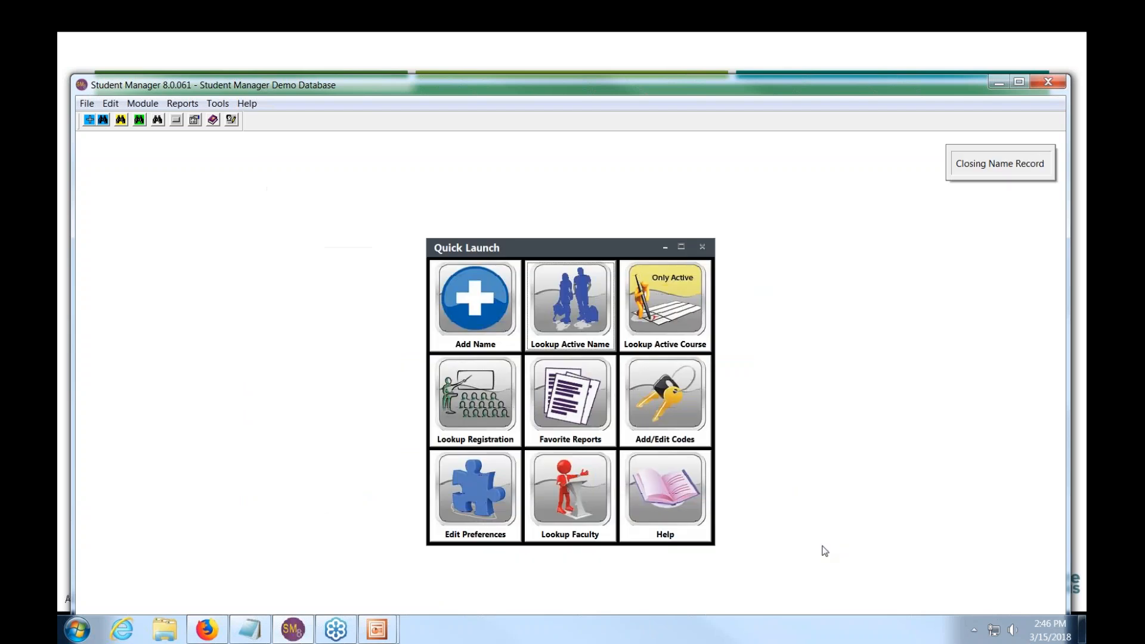
pyautogui.click(183, 103)
pyautogui.moveTo(227, 132)
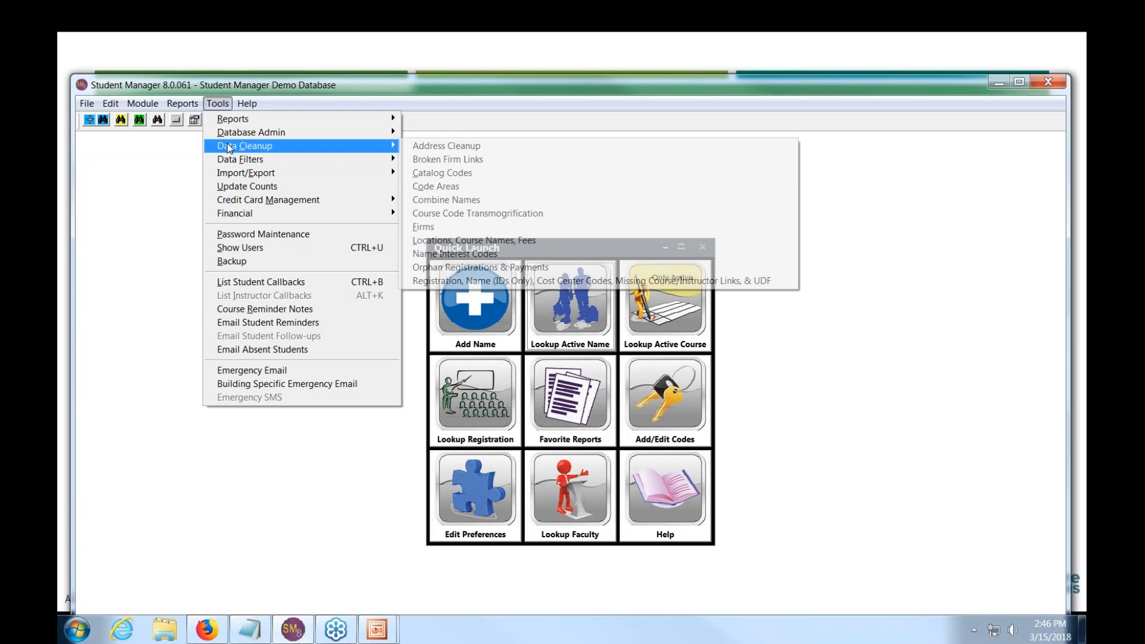
pyautogui.click(447, 159)
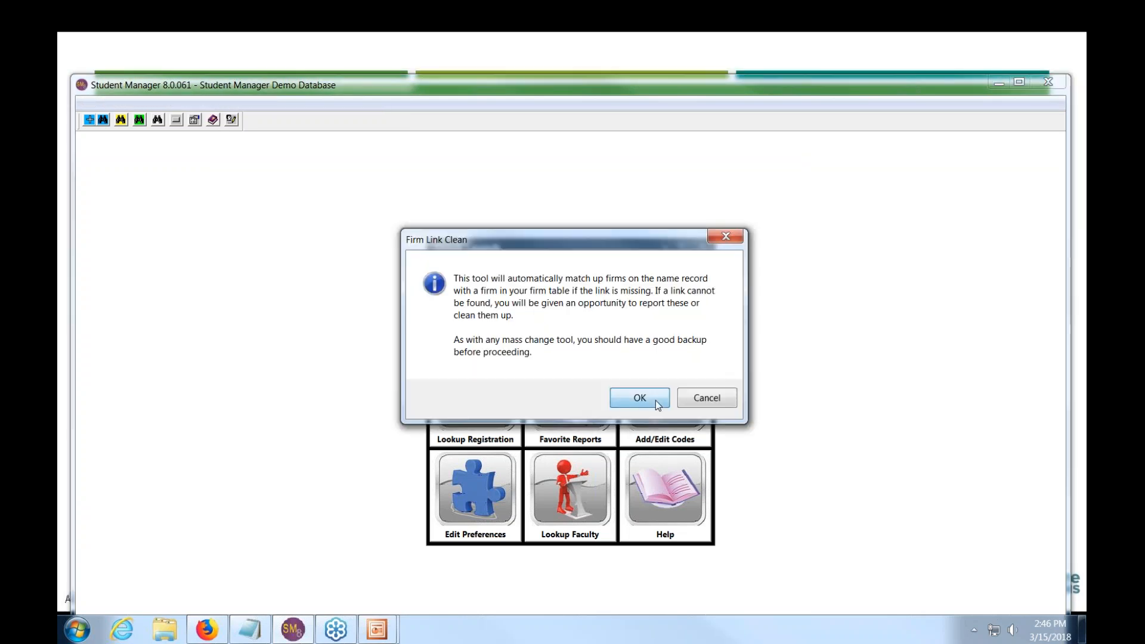
pyautogui.click(656, 399)
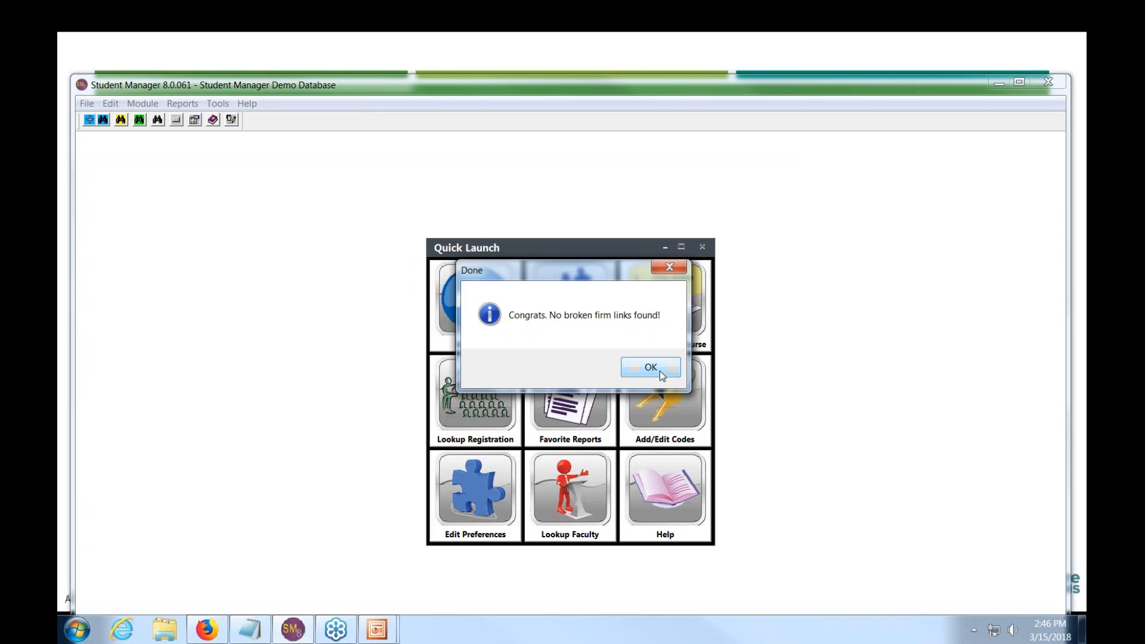
pyautogui.click(660, 370)
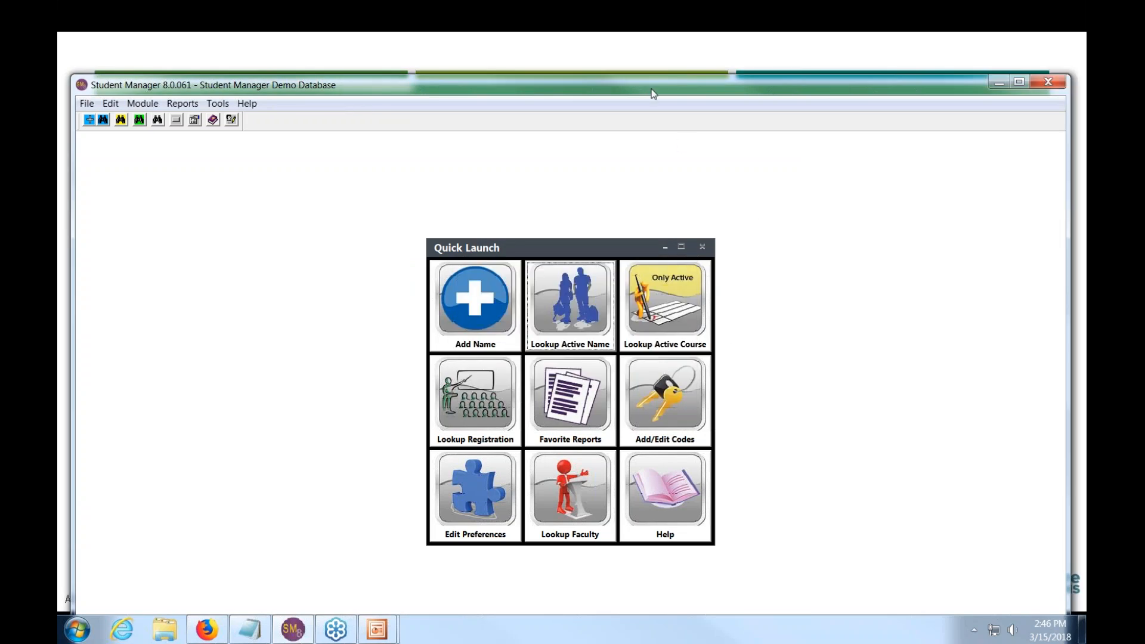
pyautogui.moveTo(652, 93); pyautogui.dragTo(663, 99)
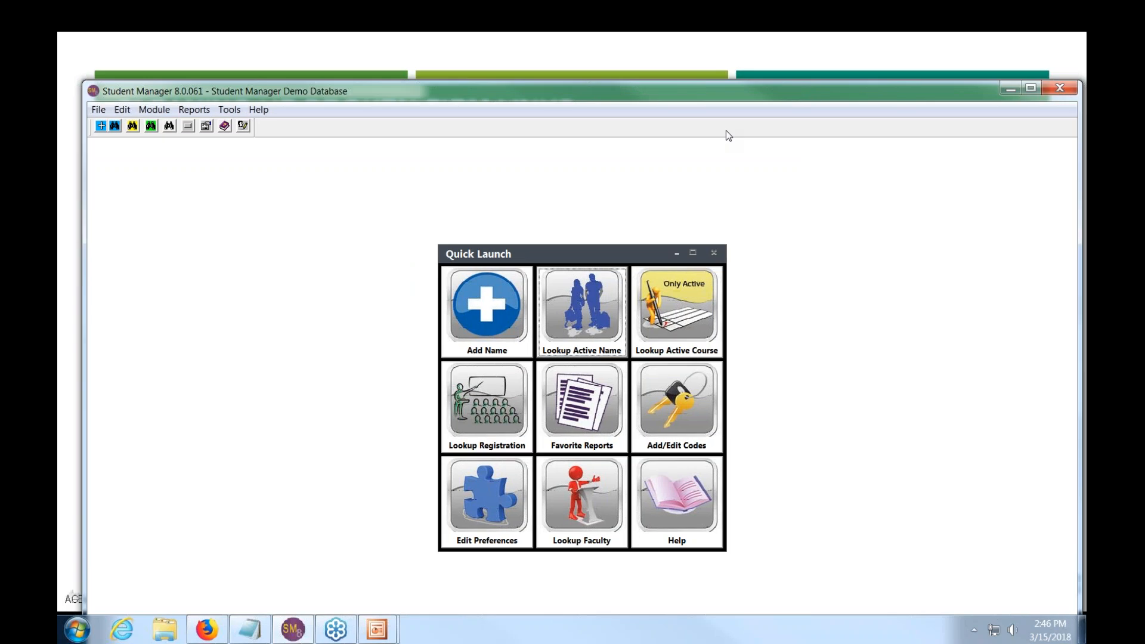
pyautogui.moveTo(725, 130); pyautogui.dragTo(1085, 167)
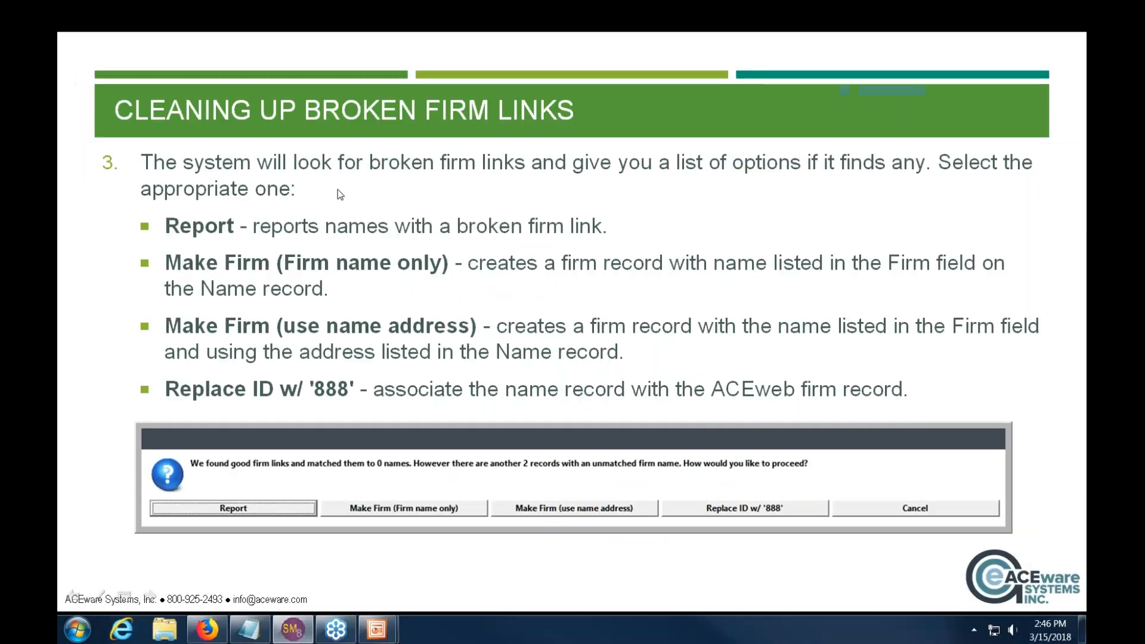
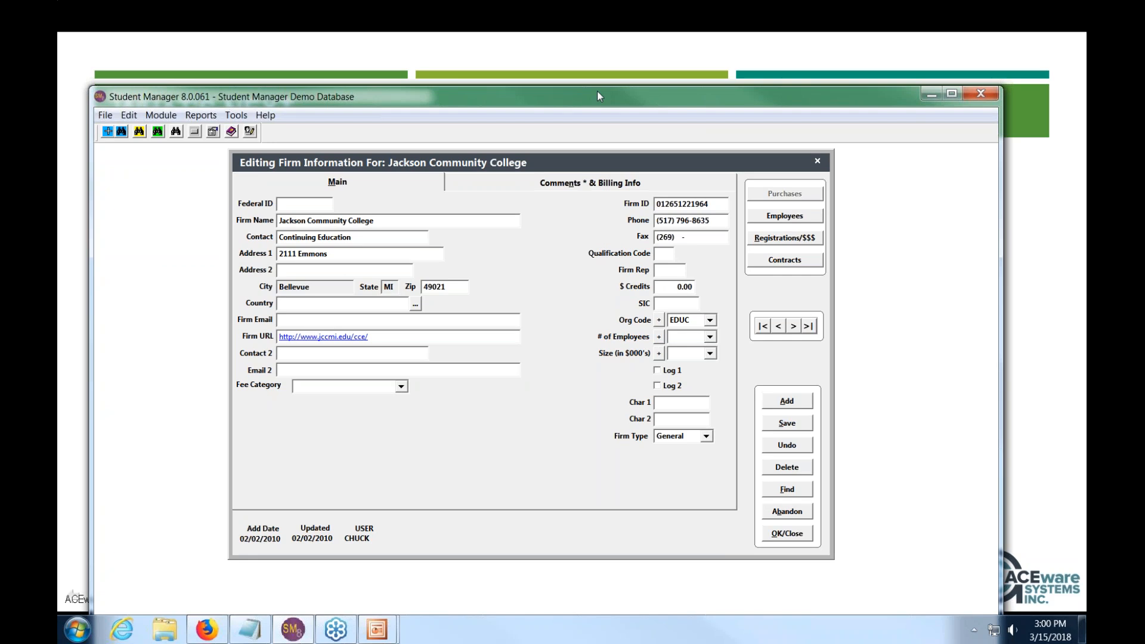
# - Discard the unsaved edits to the Jackson Community College firm record and close its editor
pyautogui.moveTo(599, 95); pyautogui.dragTo(591, 66)
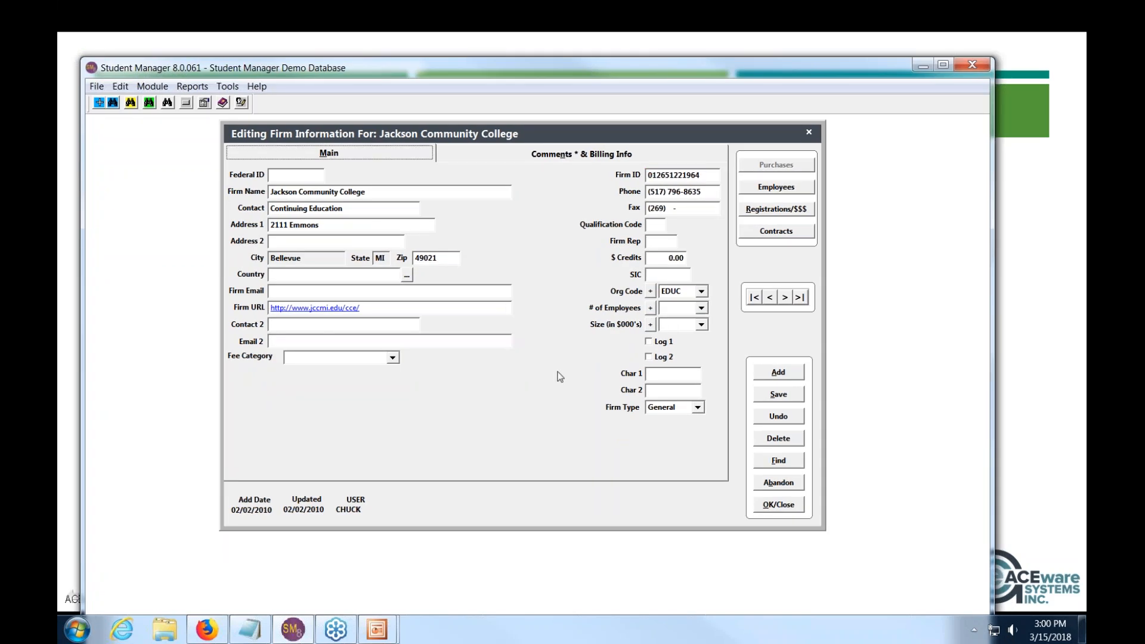
pyautogui.click(779, 484)
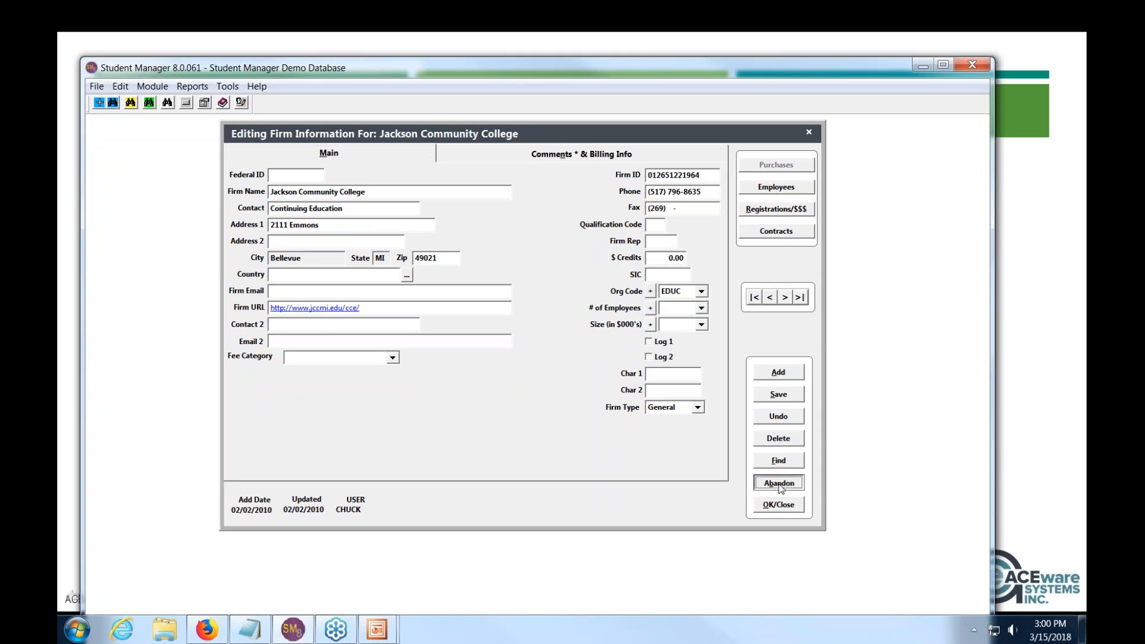
pyautogui.click(779, 483)
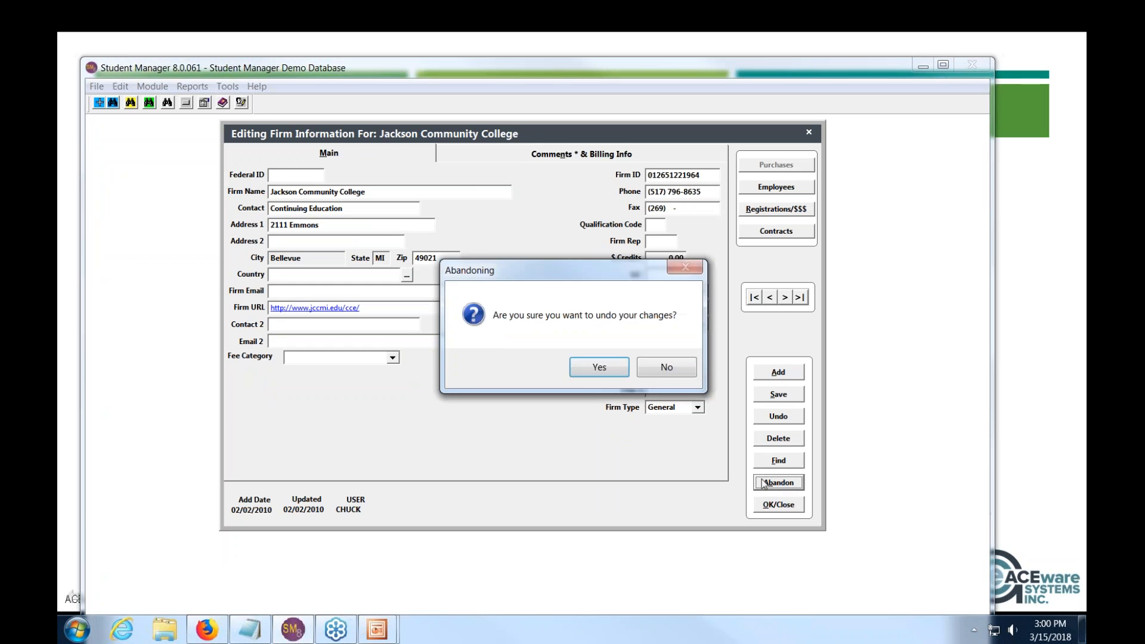
pyautogui.press('Return')
pyautogui.click(153, 85)
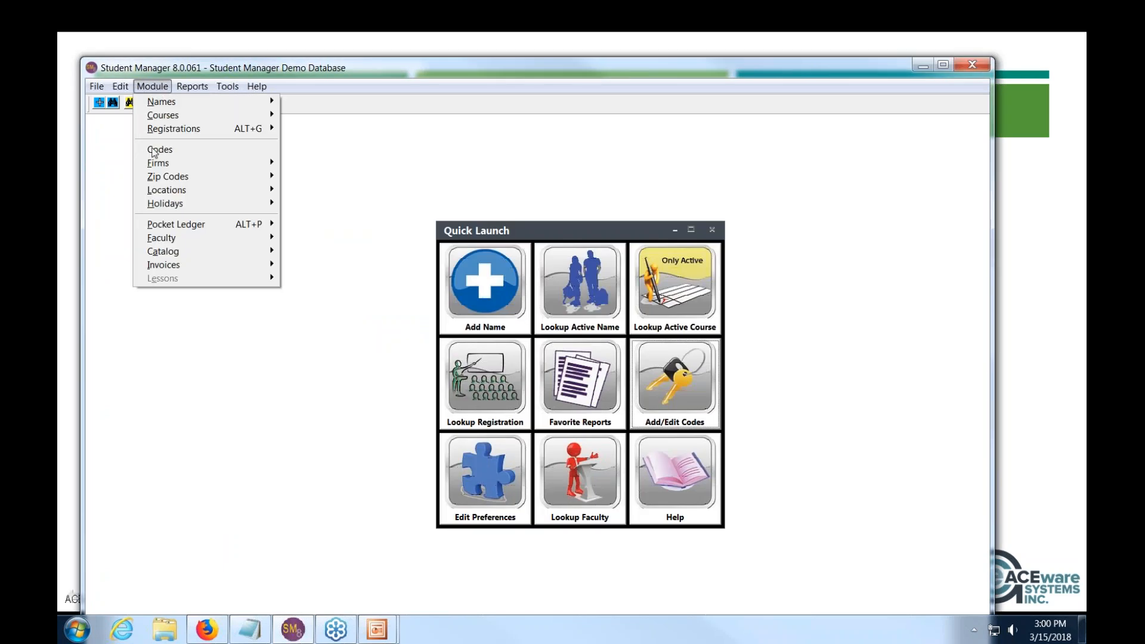
# - Find the instructor through Faculty > Find Instructor and open their record for editing
pyautogui.moveTo(179, 189)
pyautogui.click(328, 204)
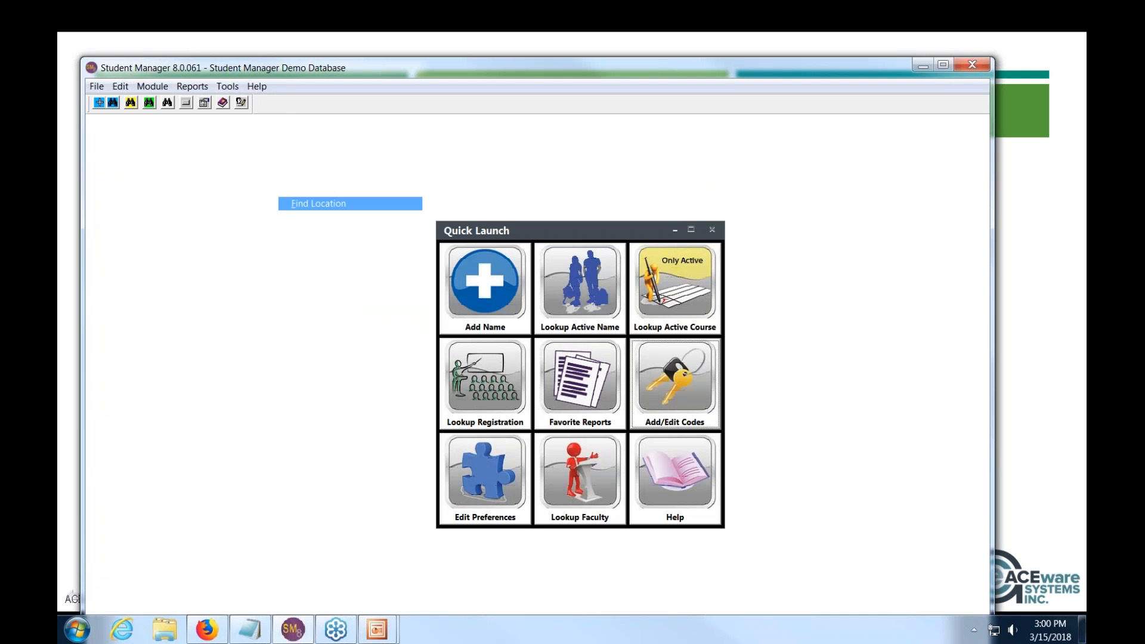
pyautogui.click(152, 85)
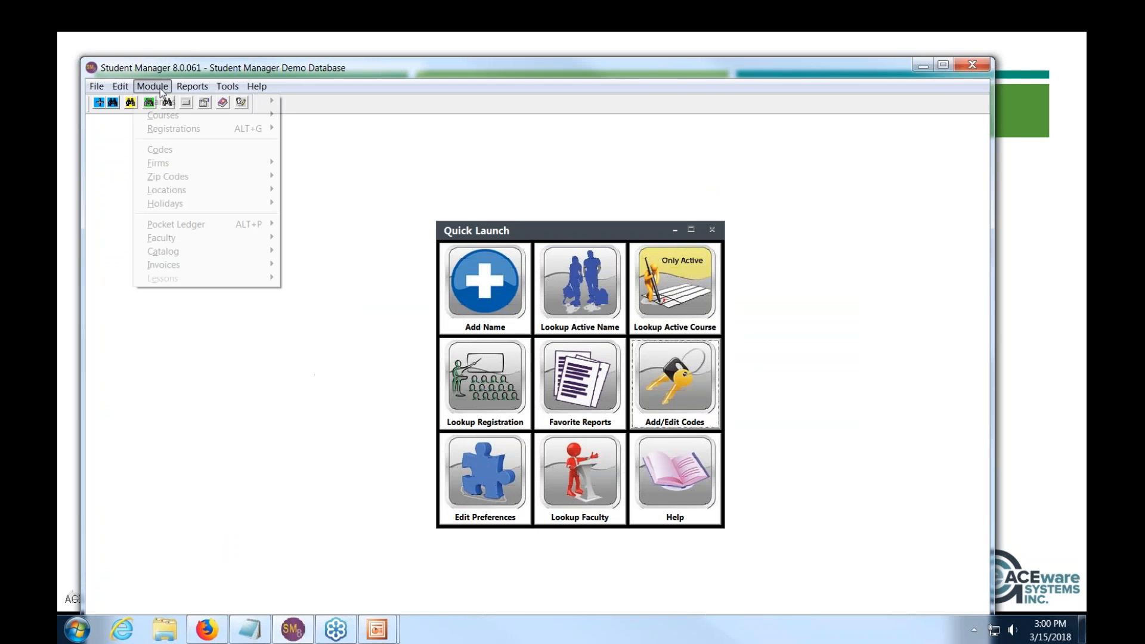
pyautogui.moveTo(188, 243)
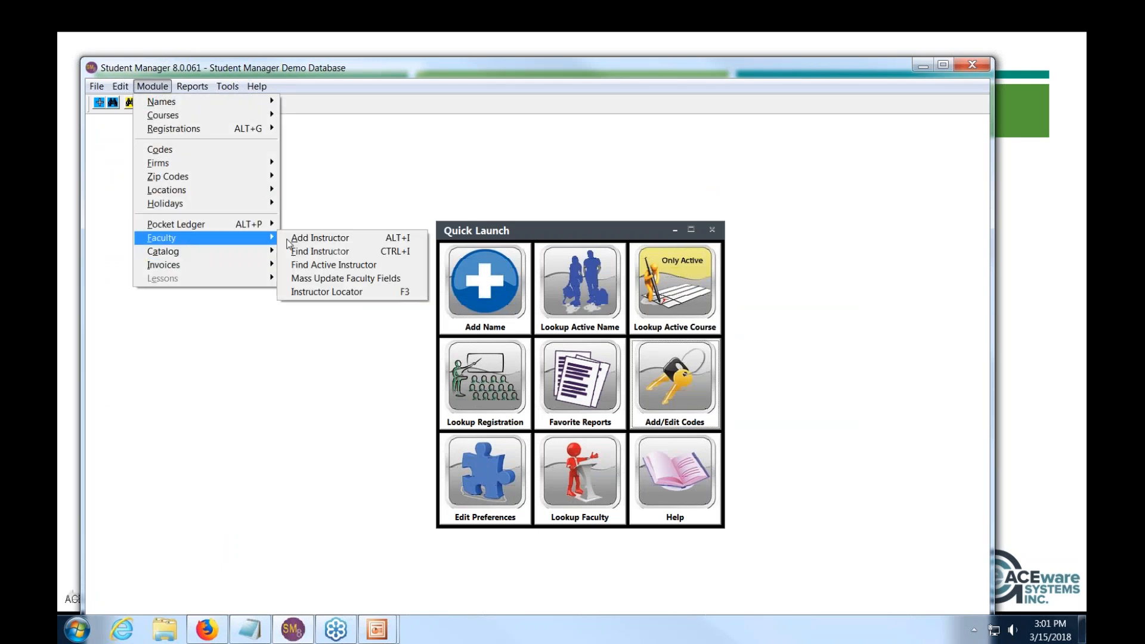
pyautogui.click(331, 252)
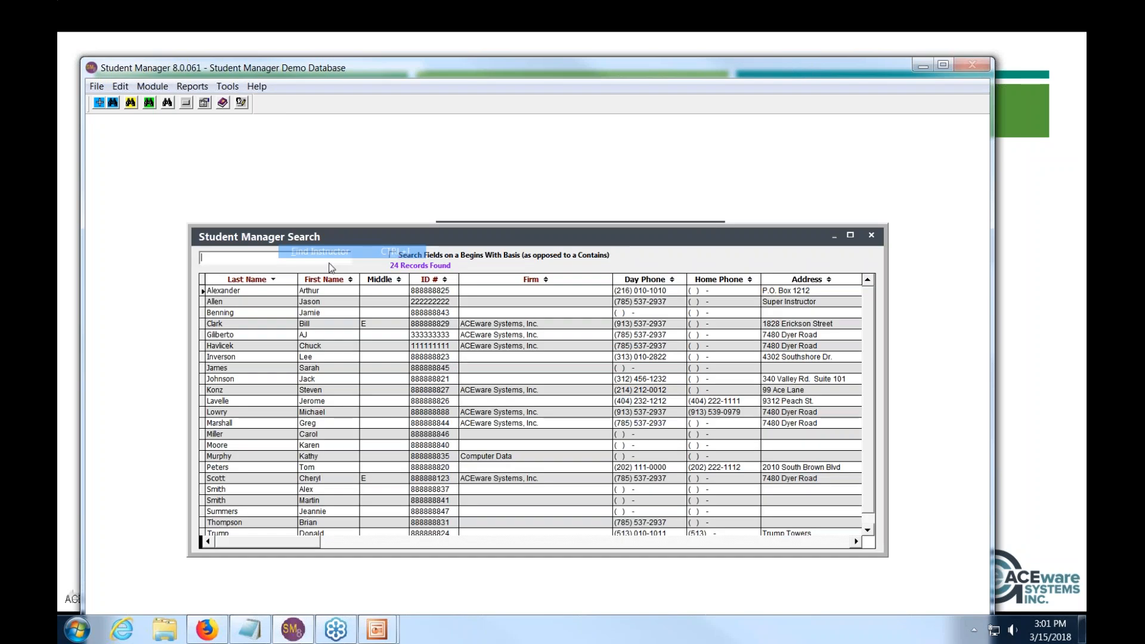
pyautogui.doubleClick(631, 422)
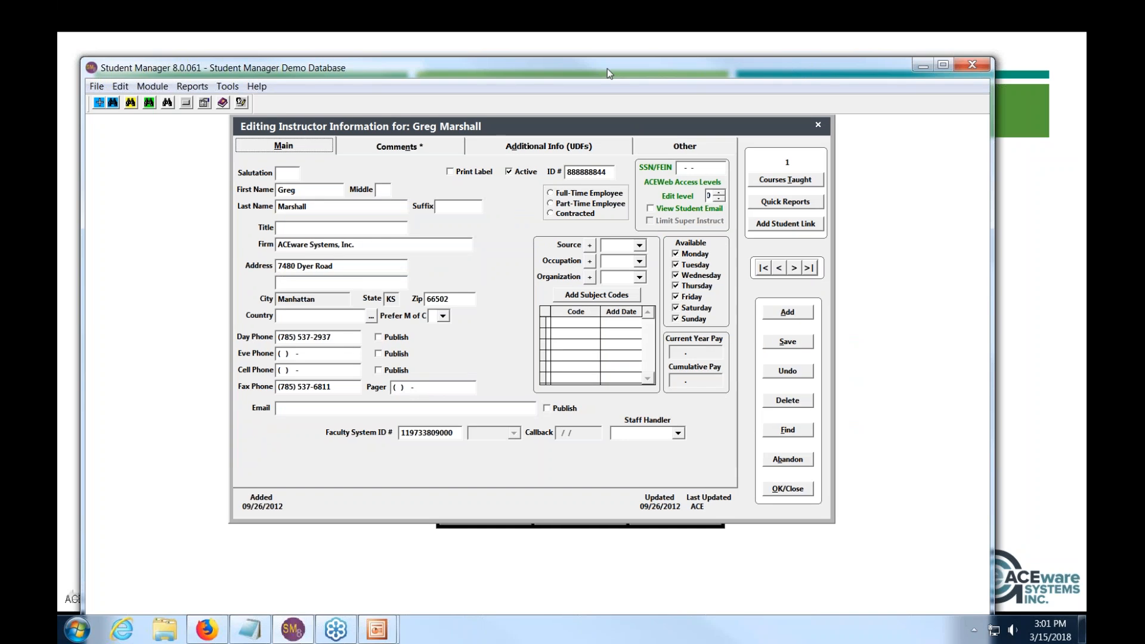
# - Replace the Faculty System ID with the new 12-digit ID and save the instructor record
pyautogui.click(403, 405)
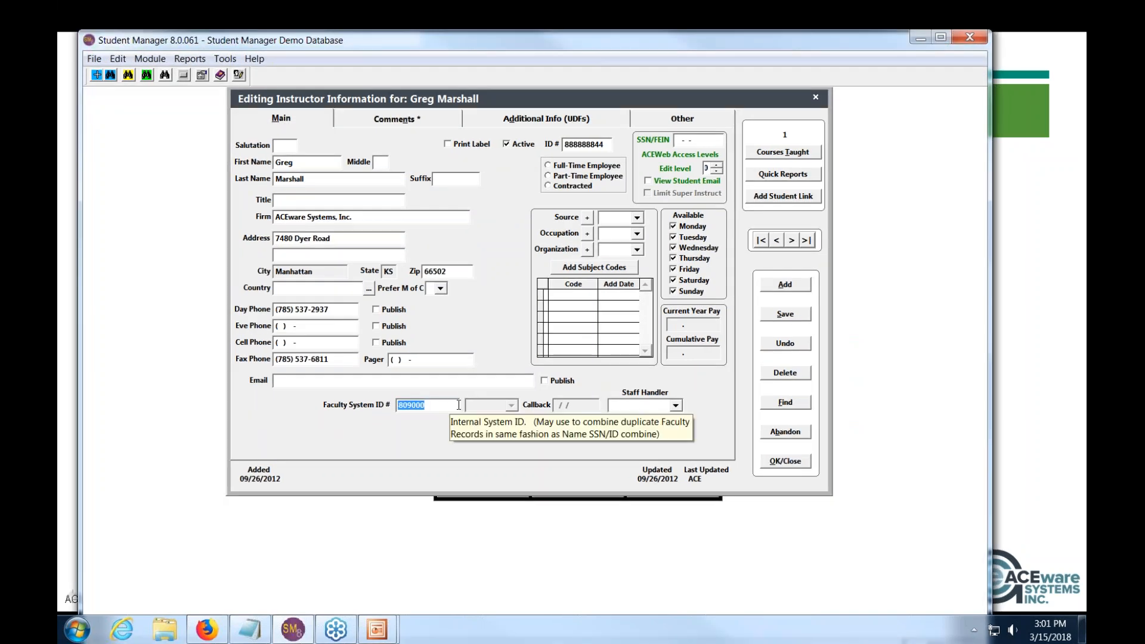
pyautogui.press('Return')
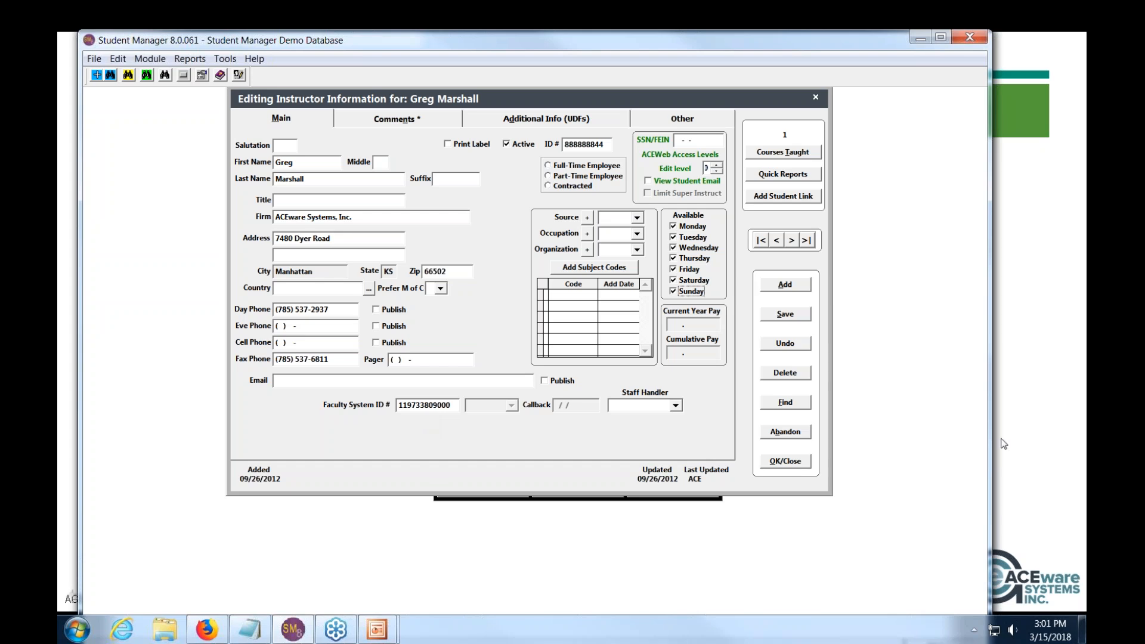
pyautogui.click(785, 463)
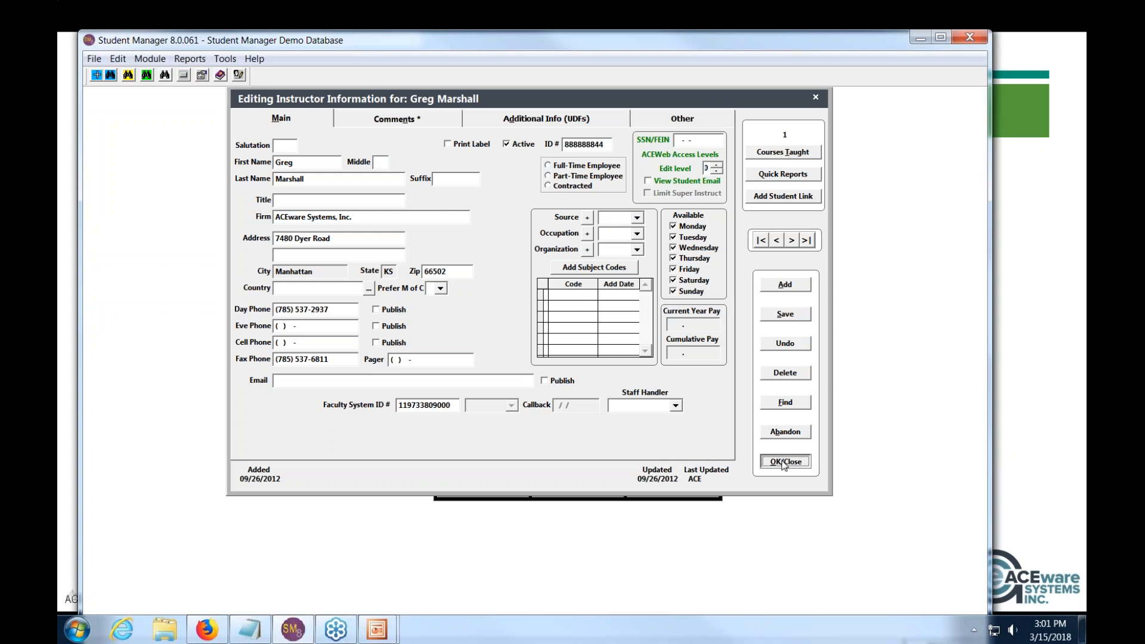
# - Open Tools > Data Cleanup > Combine Names, matching first-name portion, last name, address and zip
pyautogui.click(190, 59)
pyautogui.moveTo(334, 103)
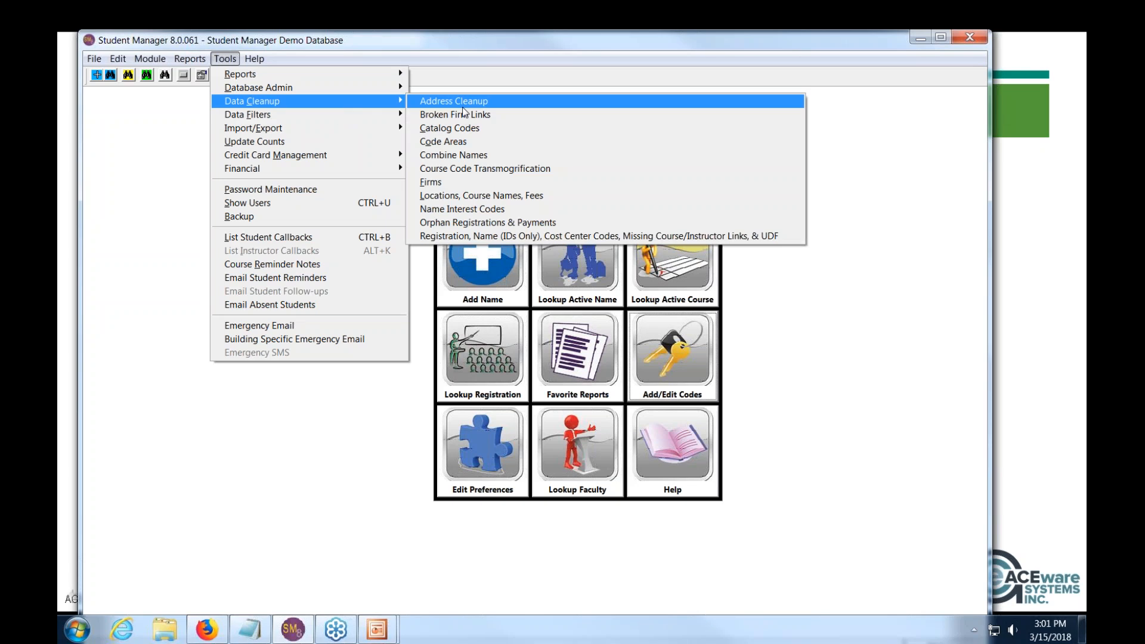
pyautogui.click(464, 157)
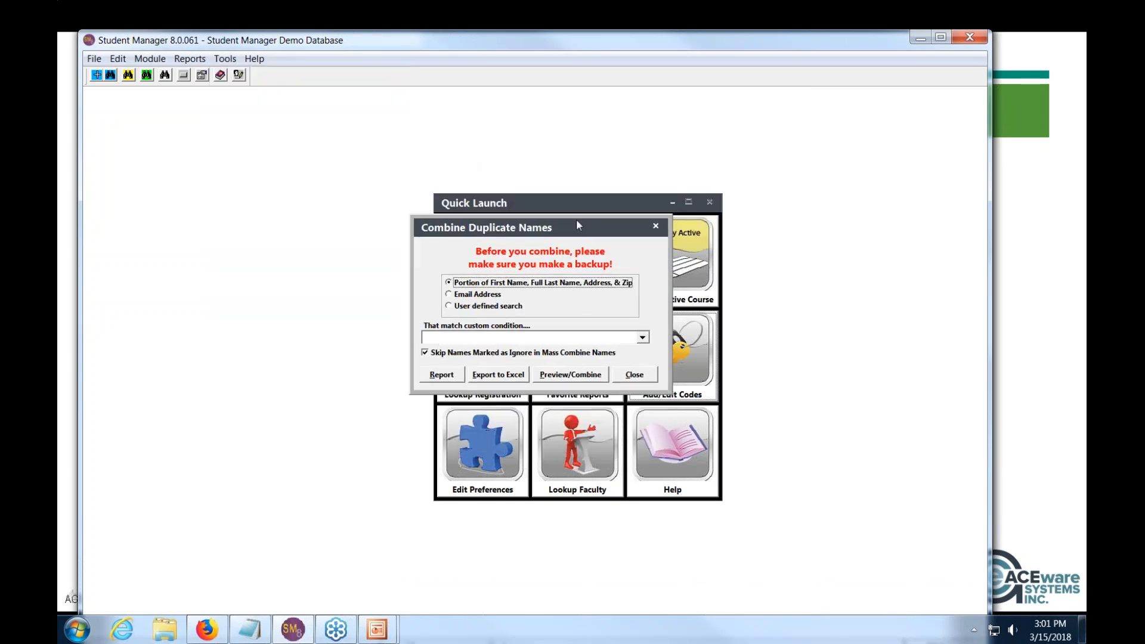
pyautogui.moveTo(578, 224); pyautogui.dragTo(569, 190)
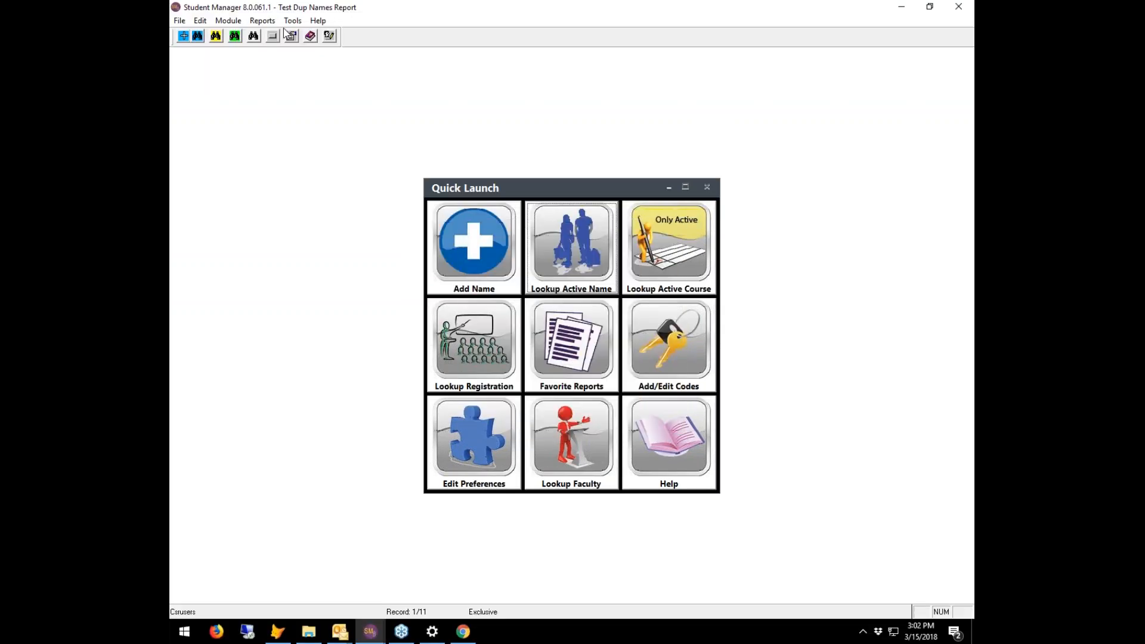
# - Preview duplicates after confirming the backup and accepting the default match length, listing 78 records
pyautogui.click(292, 20)
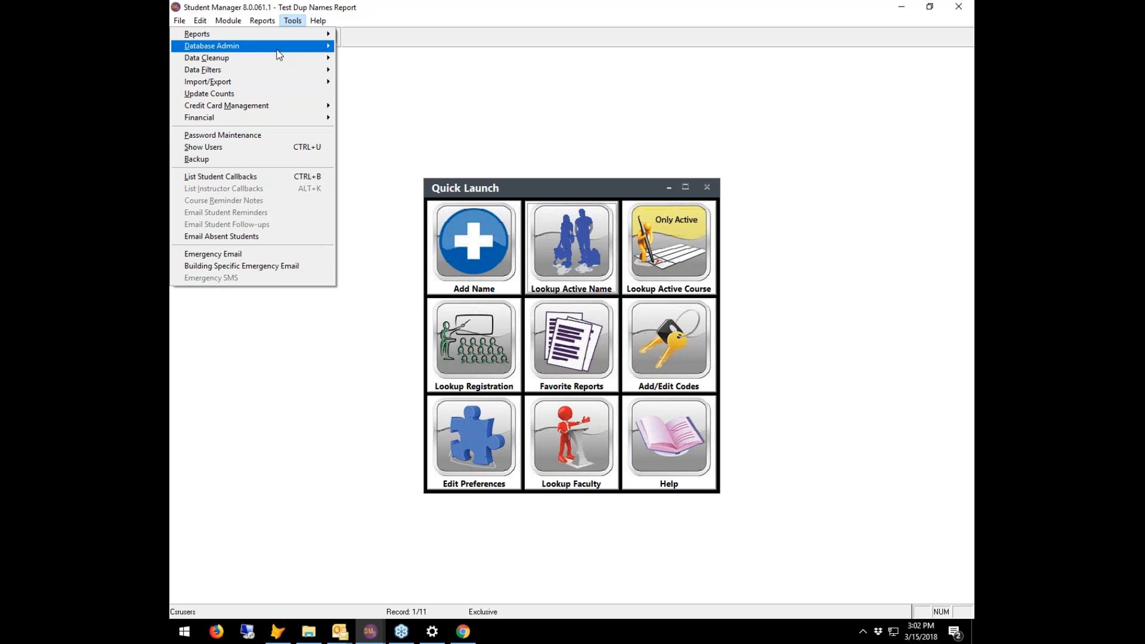
pyautogui.moveTo(281, 62)
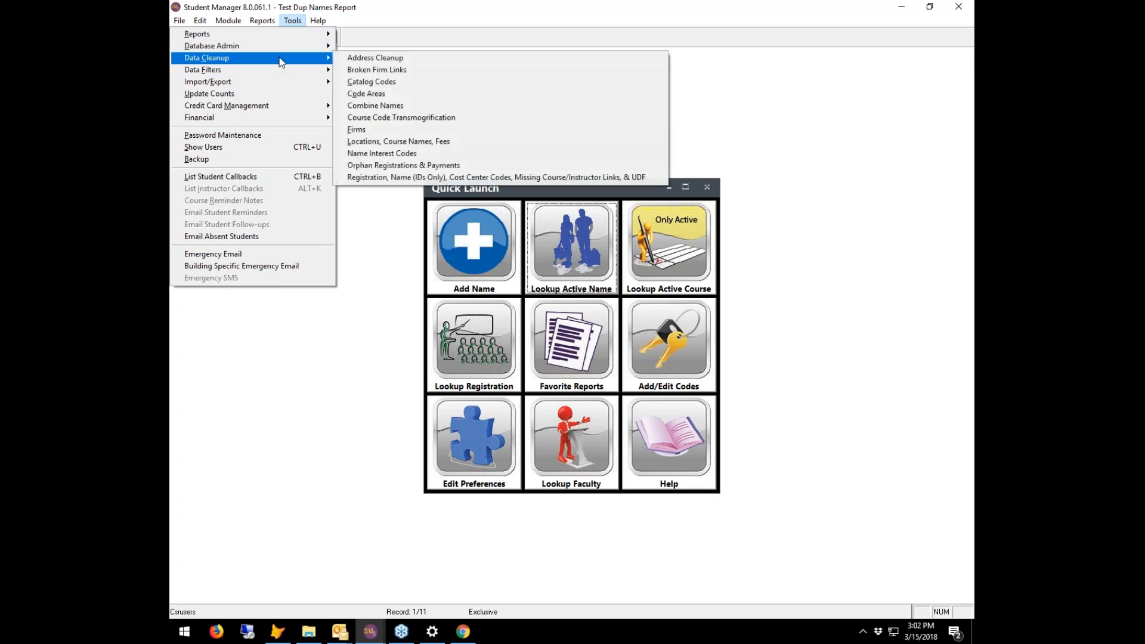
pyautogui.click(376, 105)
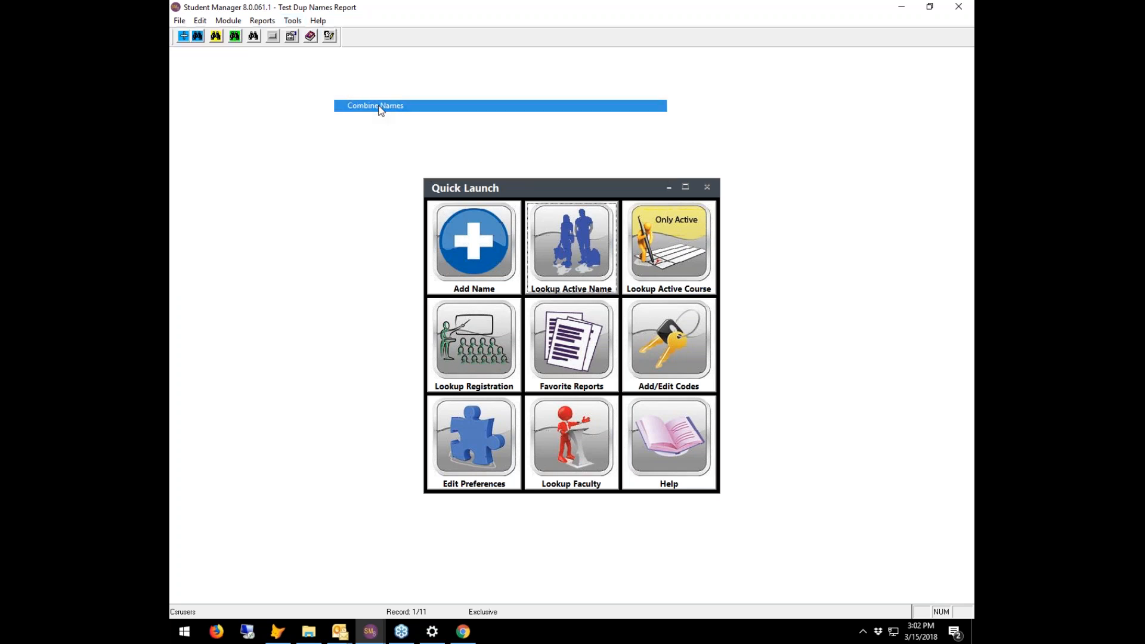
pyautogui.click(597, 402)
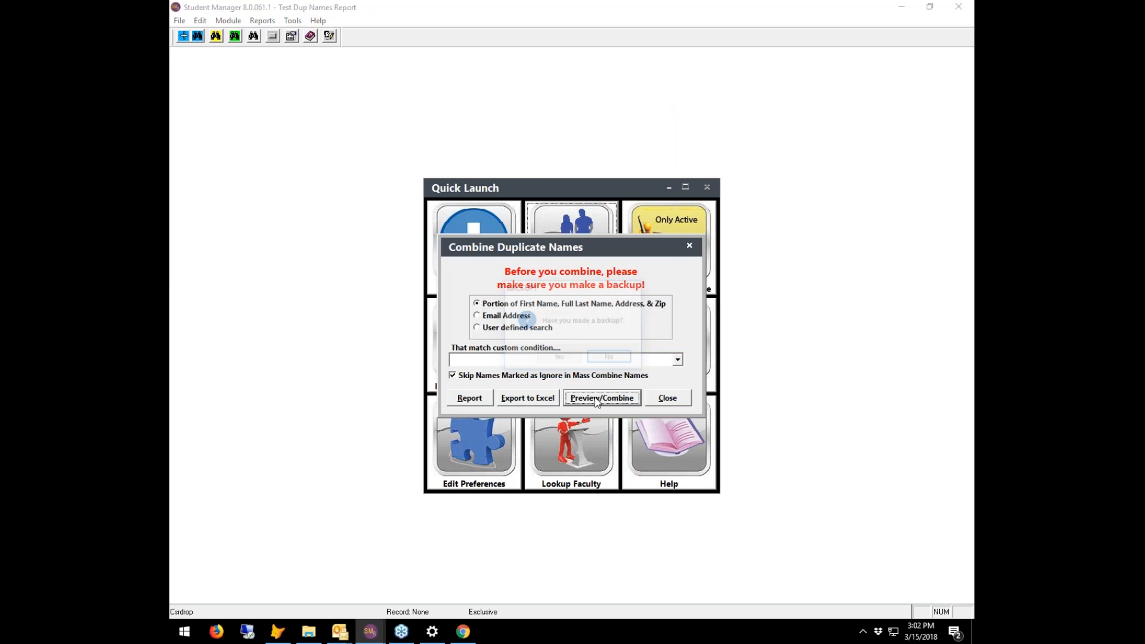
pyautogui.click(560, 357)
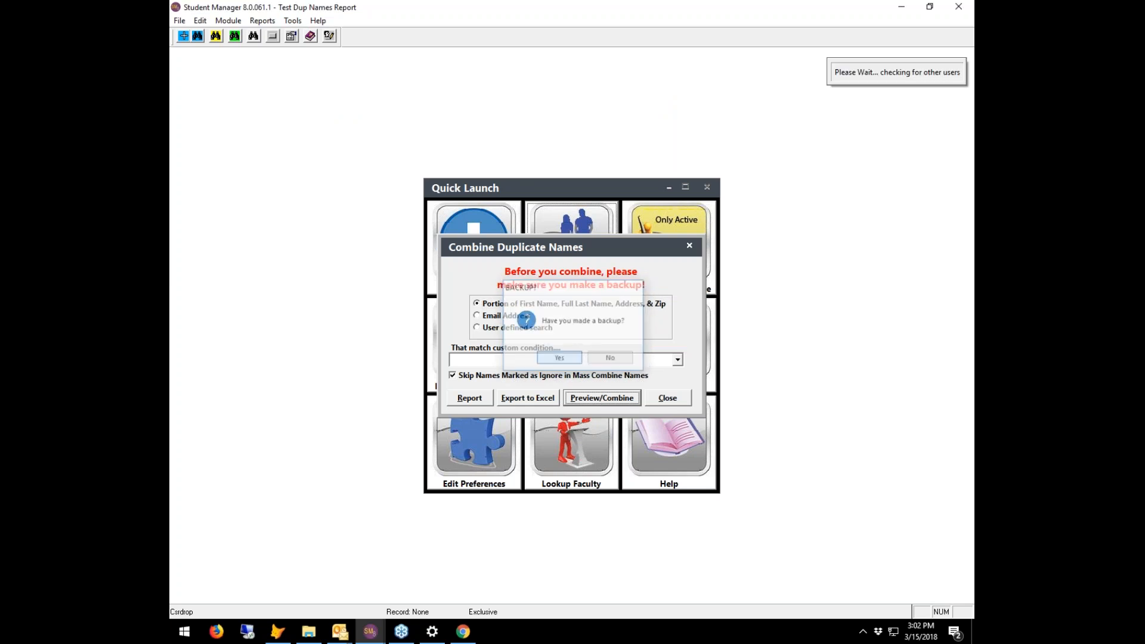
pyautogui.click(618, 347)
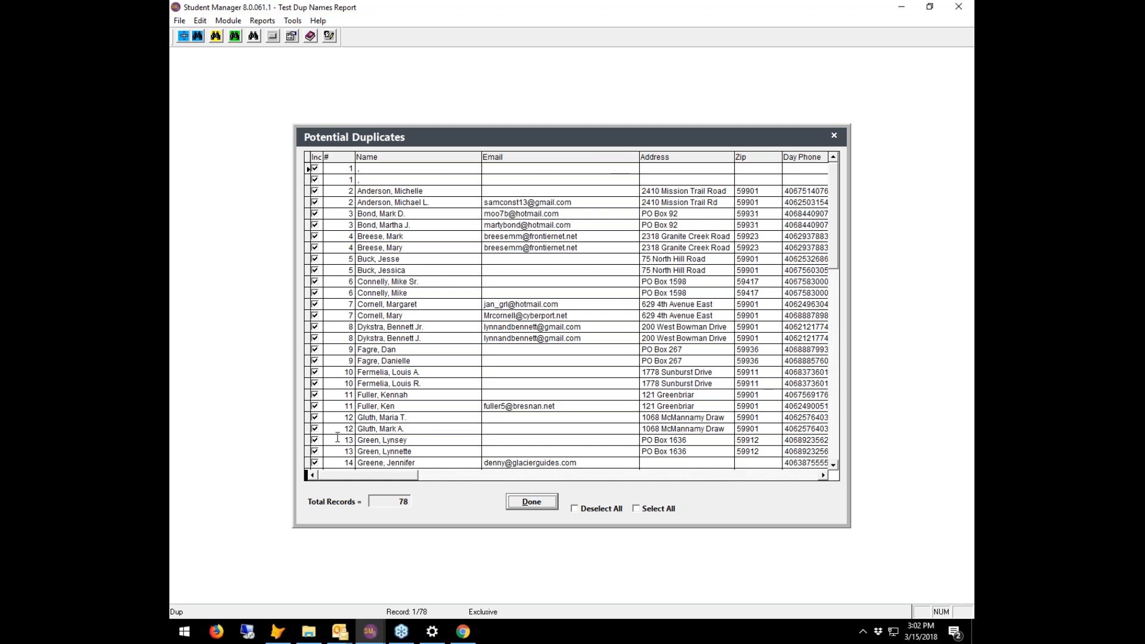
# - Exclude the second records of pairs 10, 11 and 12, then combine the remaining 30 duplicates
pyautogui.click(316, 431)
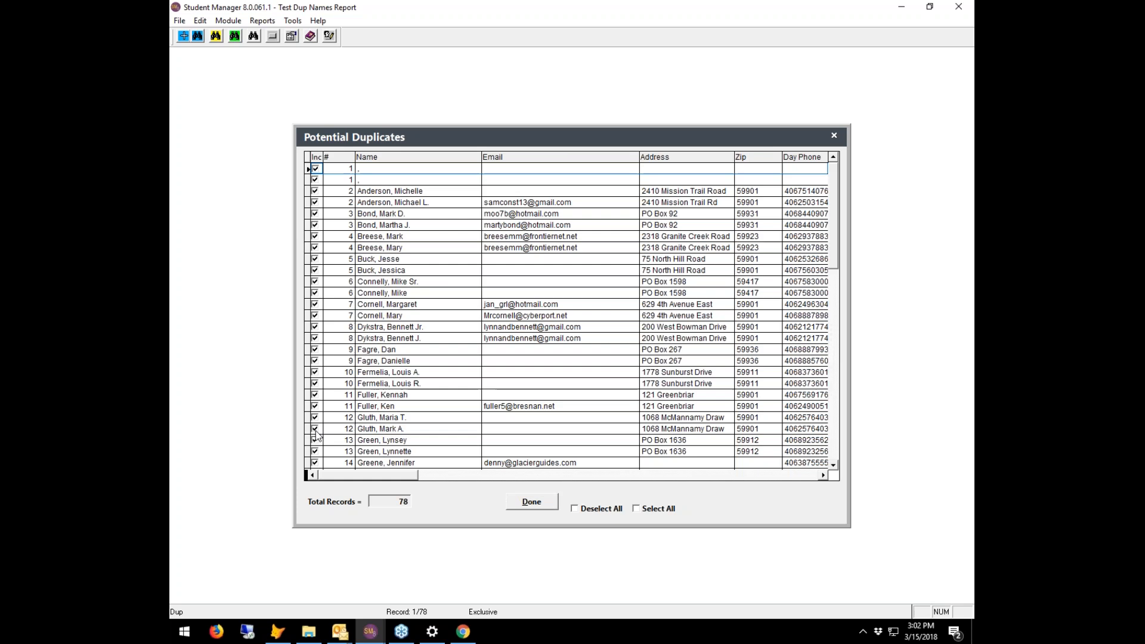
pyautogui.click(315, 430)
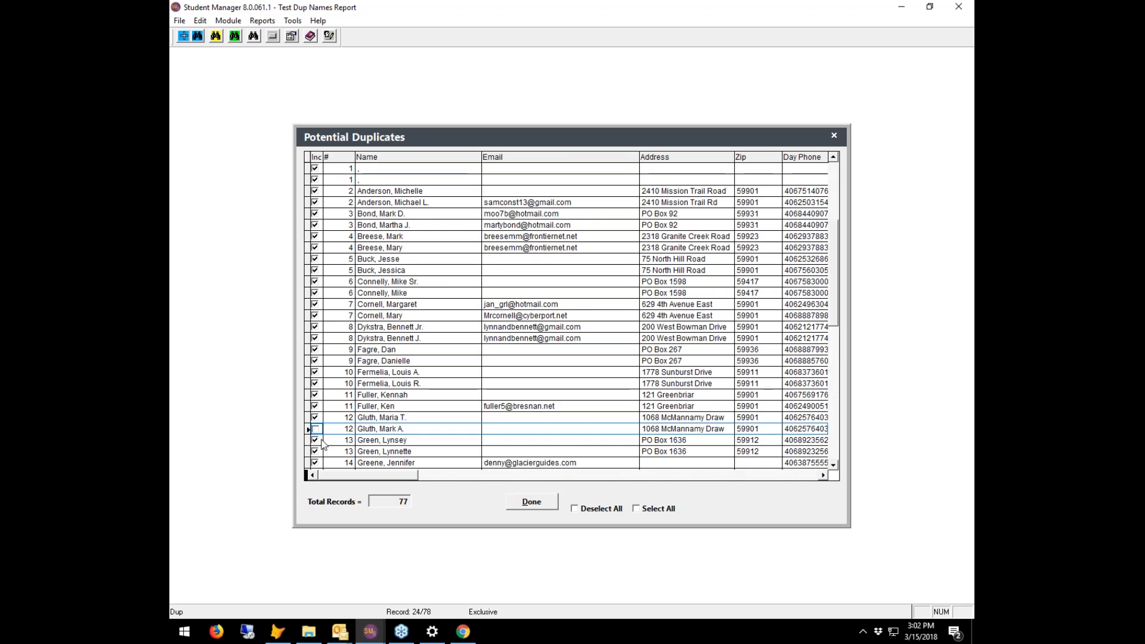
pyautogui.click(316, 385)
pyautogui.click(316, 407)
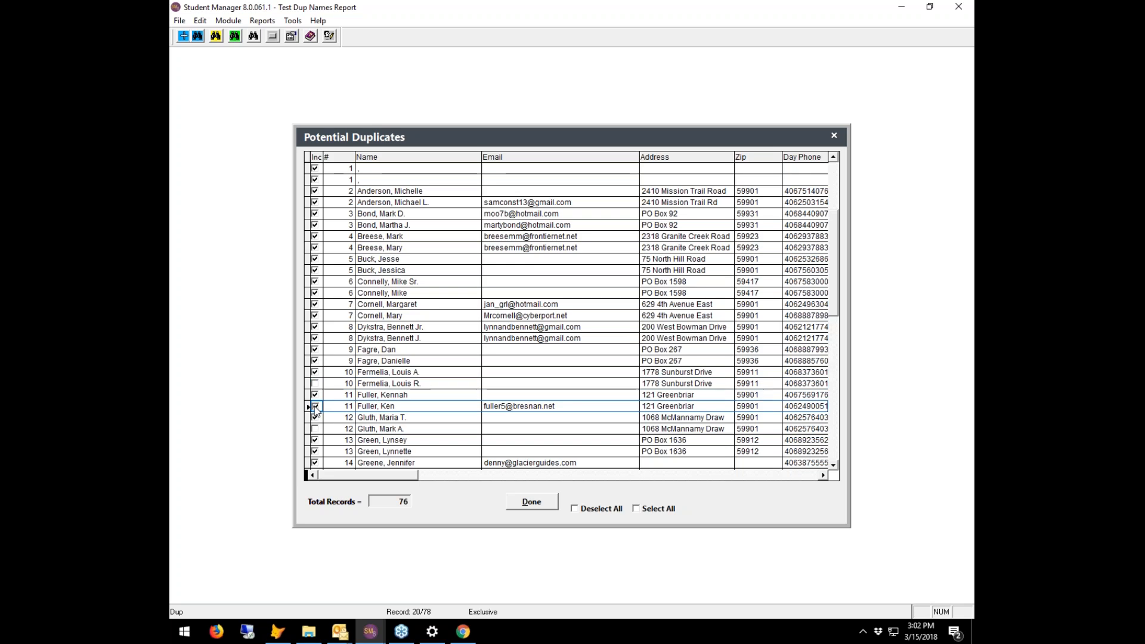
pyautogui.click(531, 503)
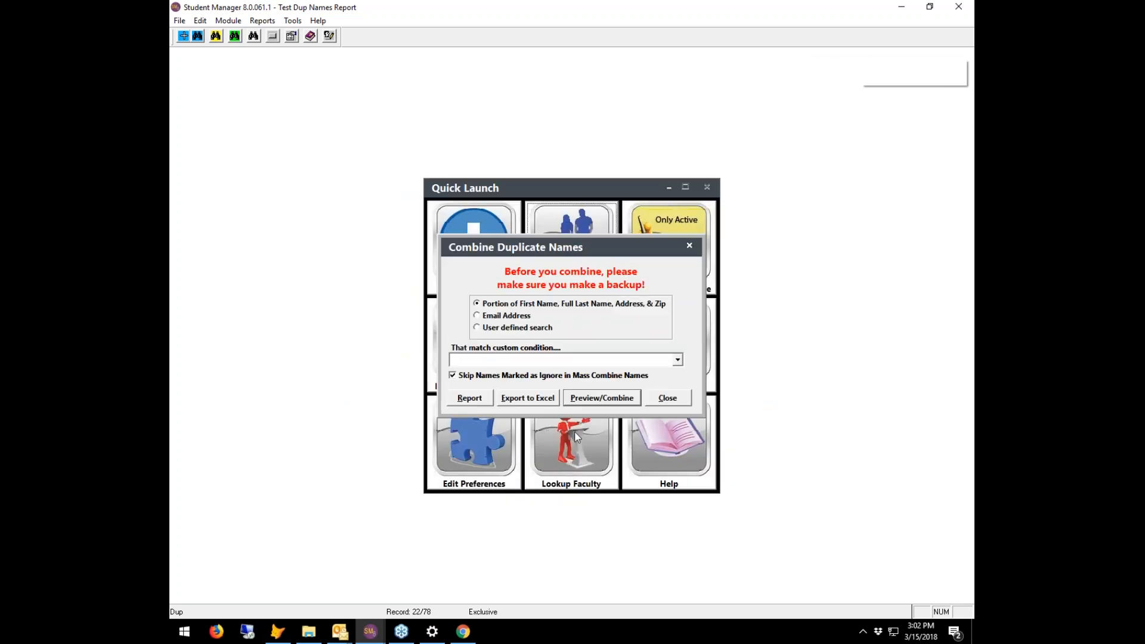
pyautogui.click(575, 398)
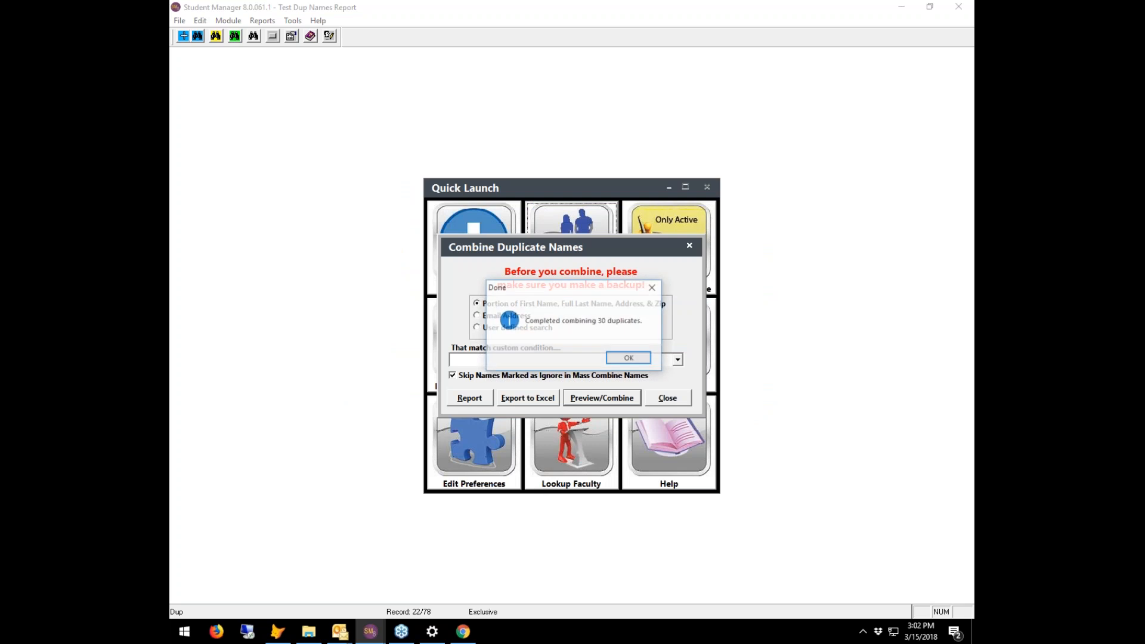
# - Dismiss the combine messages and bad-duplicates report, mark the three deselected names to skip, close the tool
pyautogui.click(625, 359)
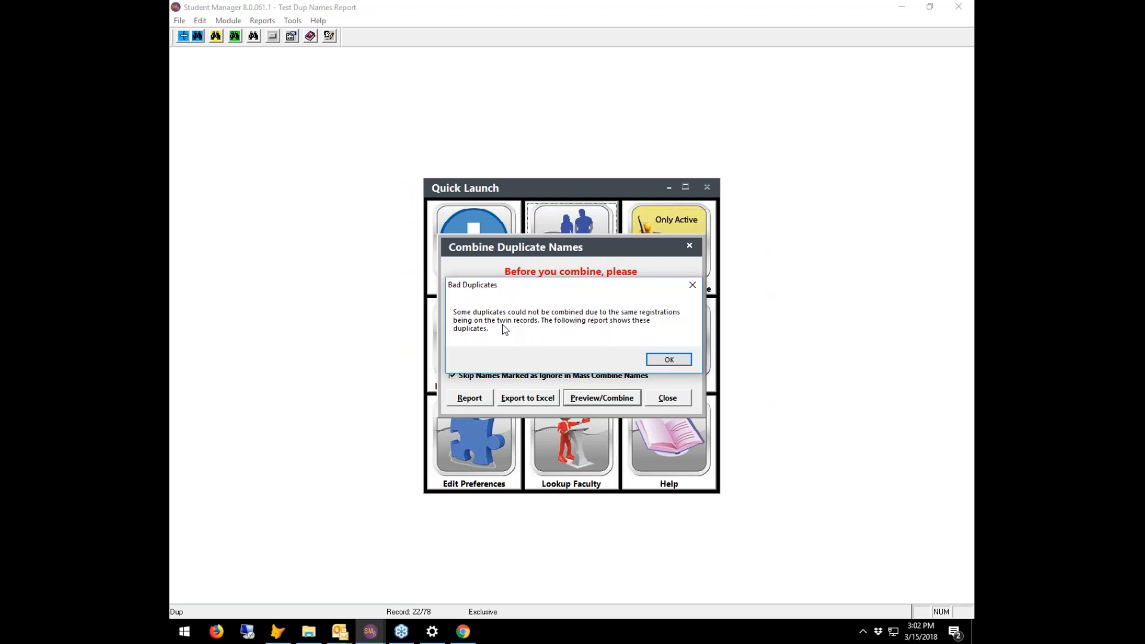
pyautogui.click(669, 360)
pyautogui.moveTo(358, 211); pyautogui.dragTo(359, 467)
pyautogui.click(344, 77)
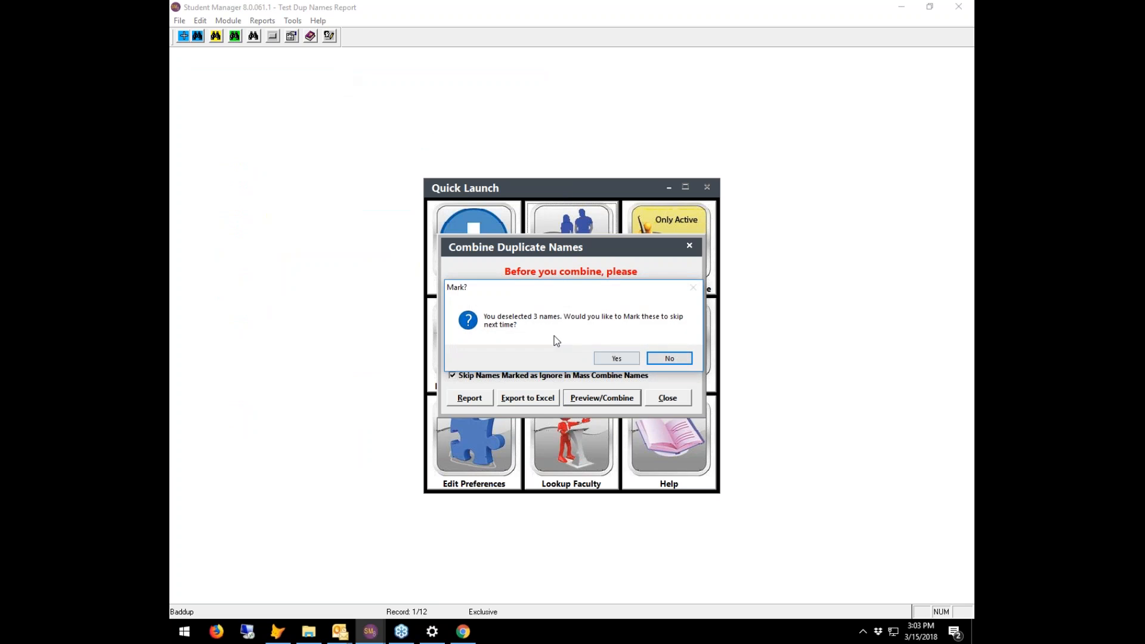
pyautogui.click(616, 357)
pyautogui.click(667, 398)
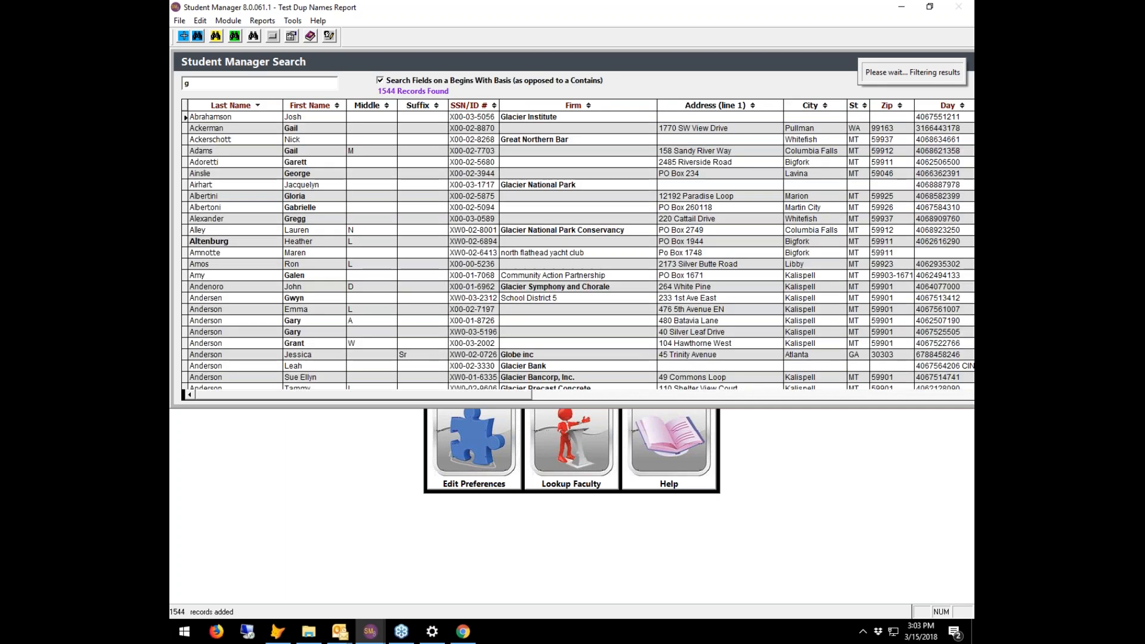
# - Search for a deselected student's surname and confirm Ignore in Mass Combine Names is ticked on Demographics
pyautogui.write('luth')
pyautogui.doubleClick(293, 128)
pyautogui.click(377, 148)
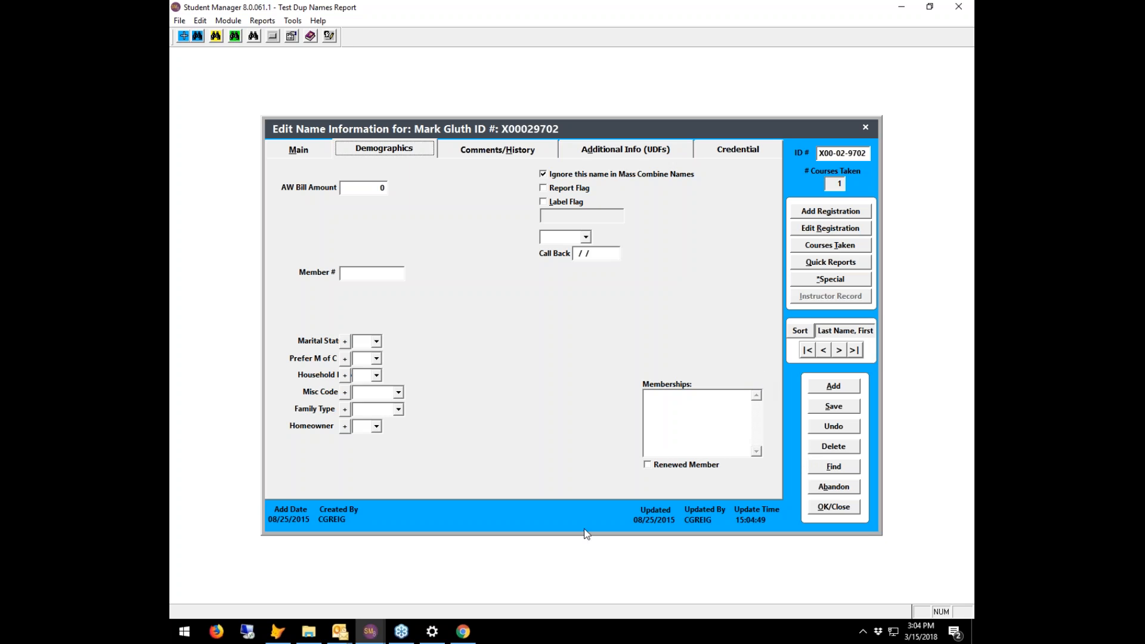
pyautogui.click(464, 632)
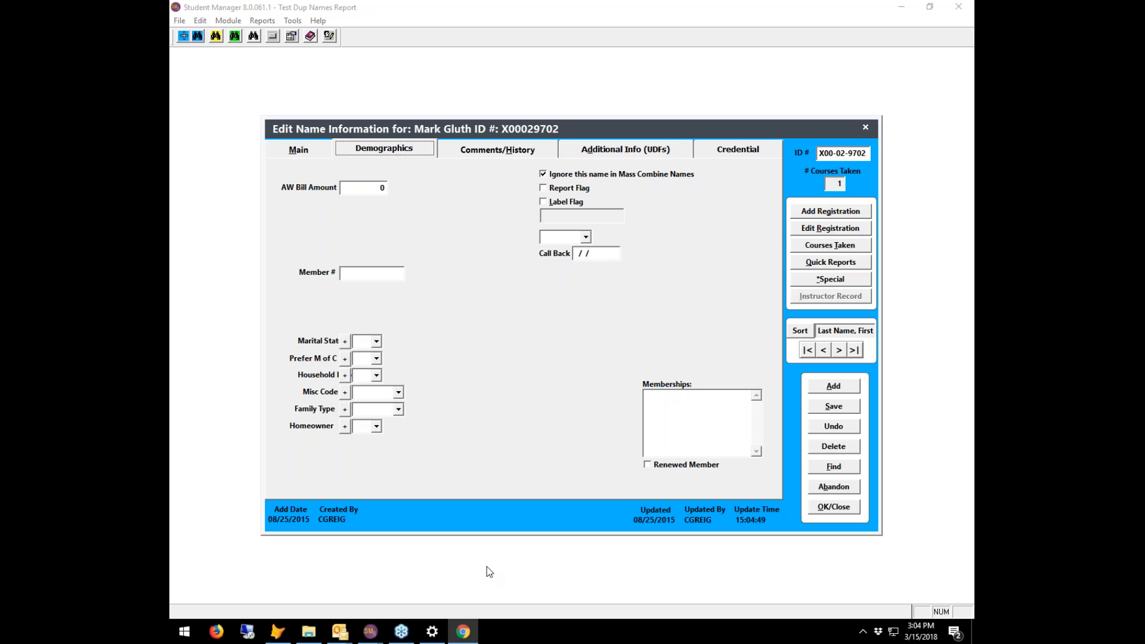